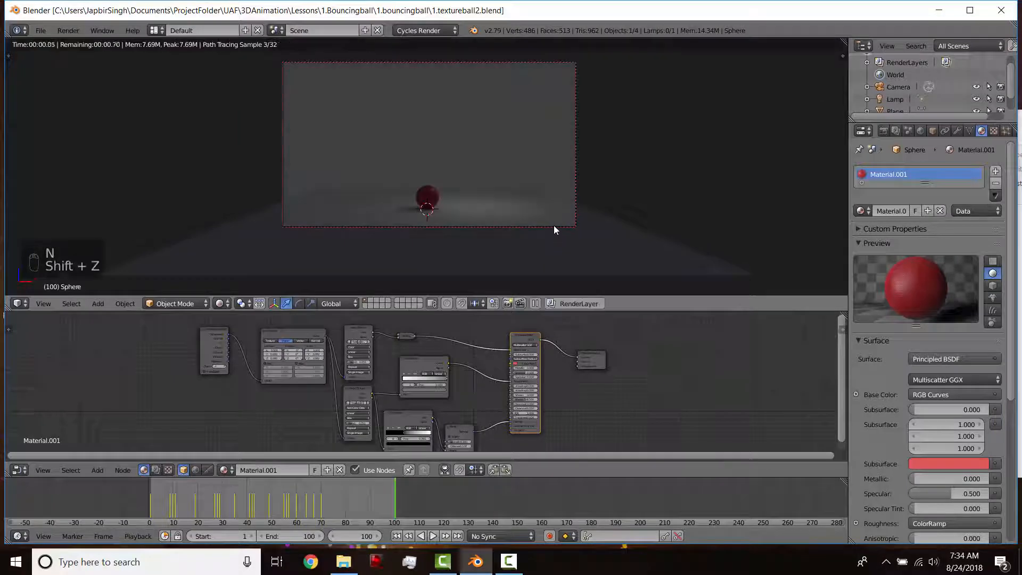
Step: Select the scene's lamp, enable its shader nodes, and check its lighting in the rendered preview
scroll(548, 218, "up", 1)
middle_click_drag(494, 146, 461, 192, "shift")
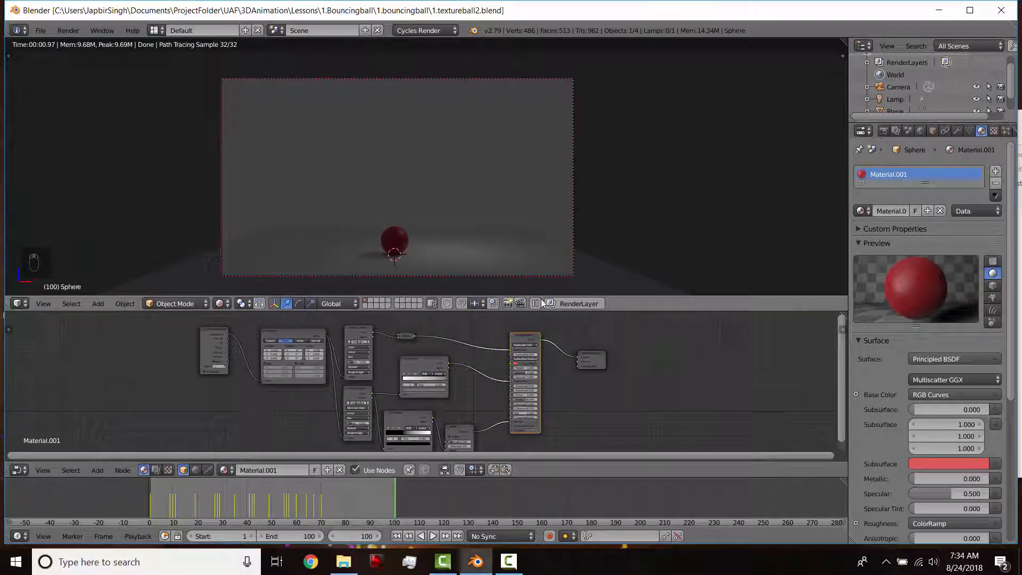
key("shift+z")
right_click(449, 175)
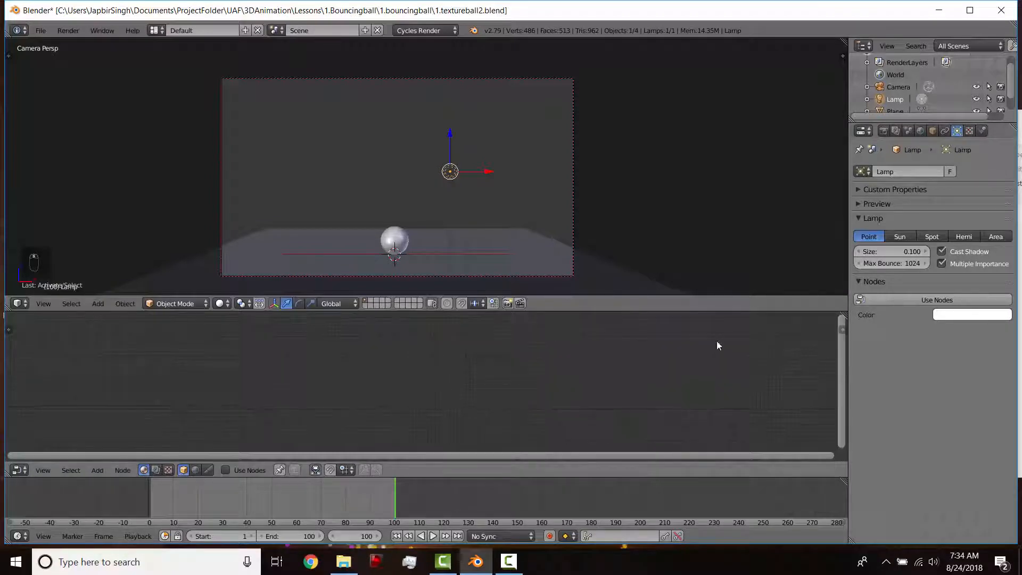
left_click(903, 301)
scroll(460, 363, "down", 3)
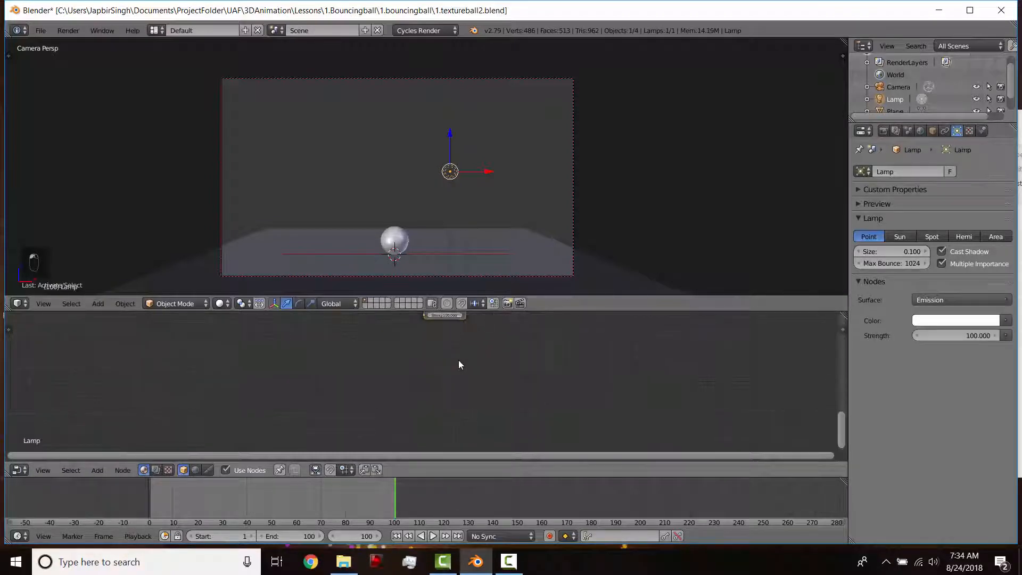
key("Home")
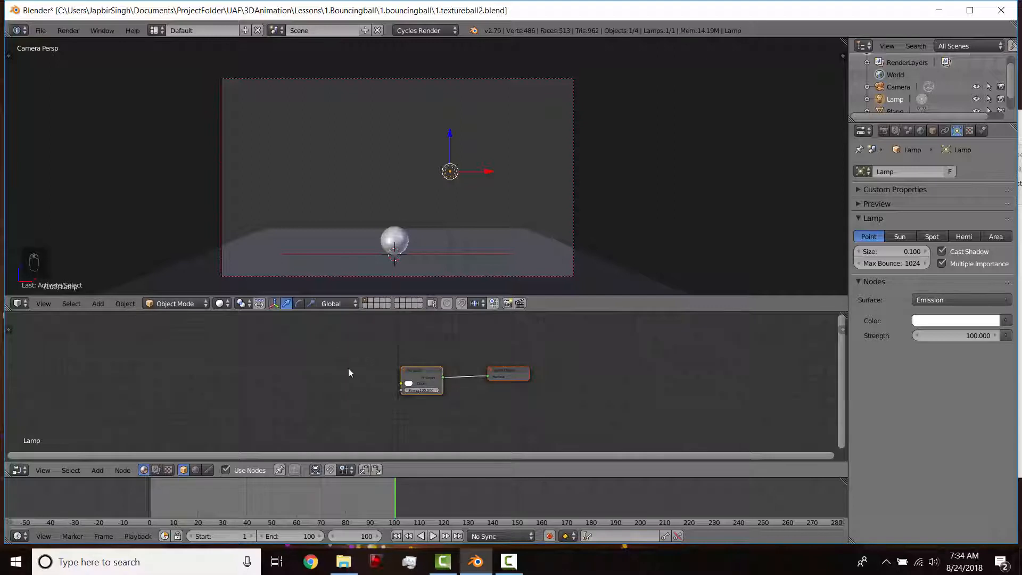
key("shift+z")
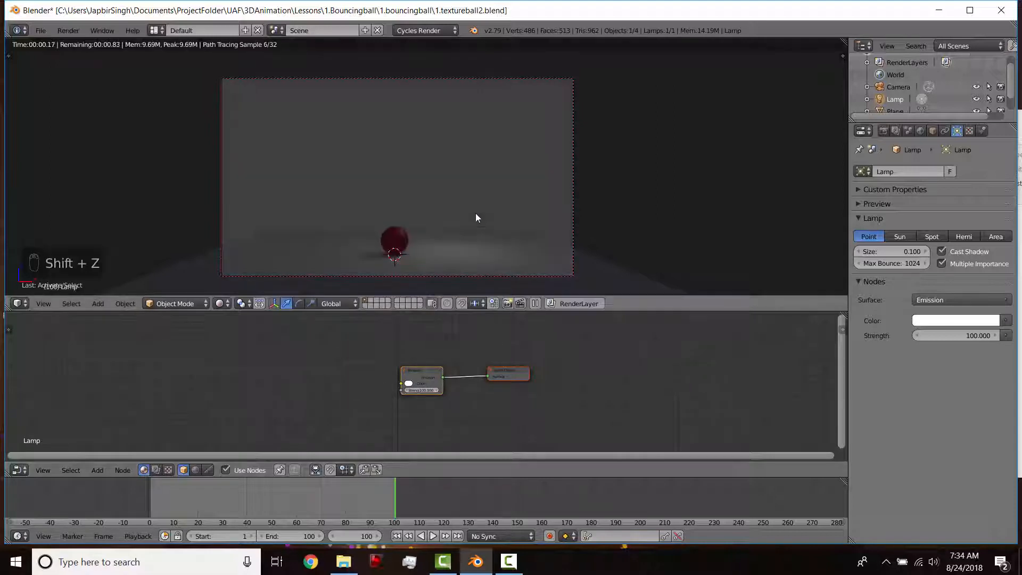
key("shift+z")
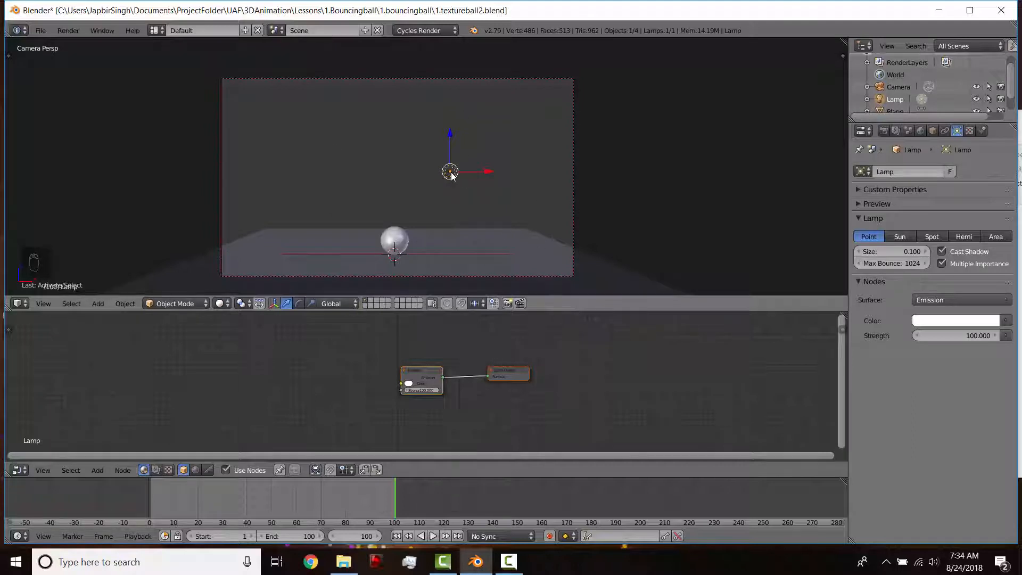
Step: Change the lamp to a rectangular Area light of about 7.652 by 1.622 and preview the render
left_click(995, 236)
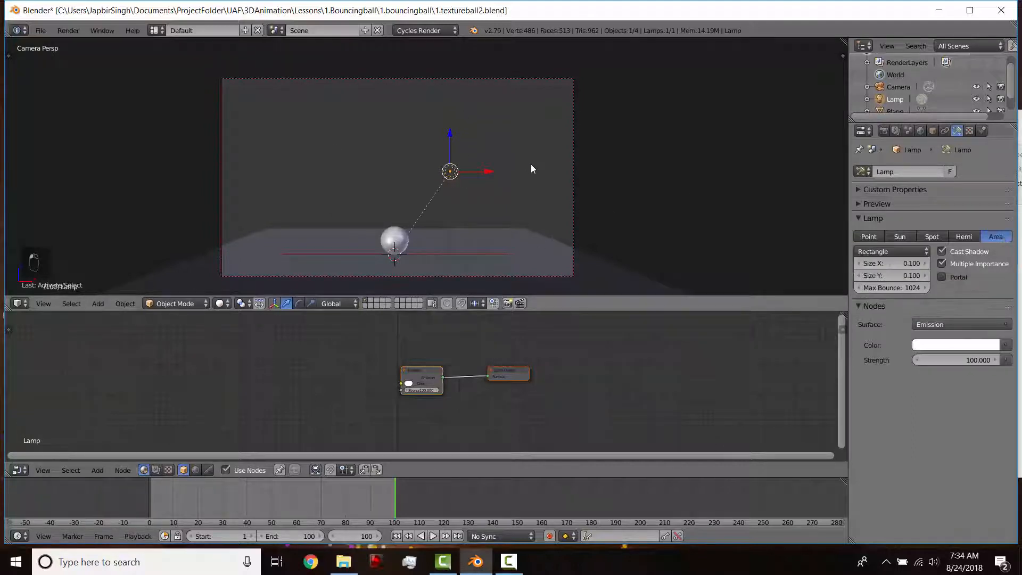
left_click(896, 250)
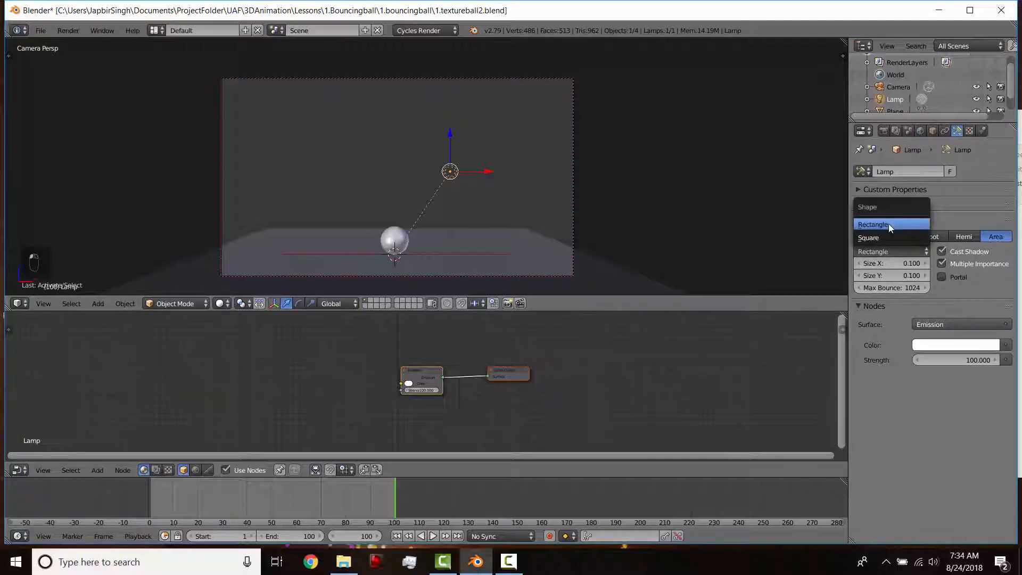
left_click(889, 223)
left_click(883, 250)
left_click(883, 250)
left_click(883, 250)
left_click(884, 250)
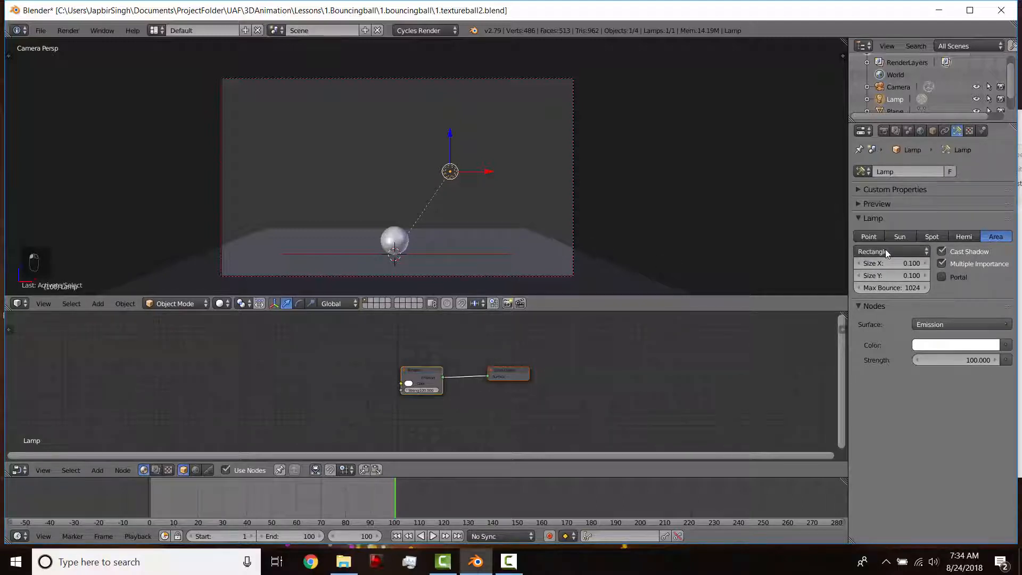
mouse_move(902, 265)
left_mouse_down()
mouse_move(937, 264)
mouse_move(915, 275)
mouse_move(937, 275)
mouse_move(942, 264)
left_mouse_up()
key("shift+z")
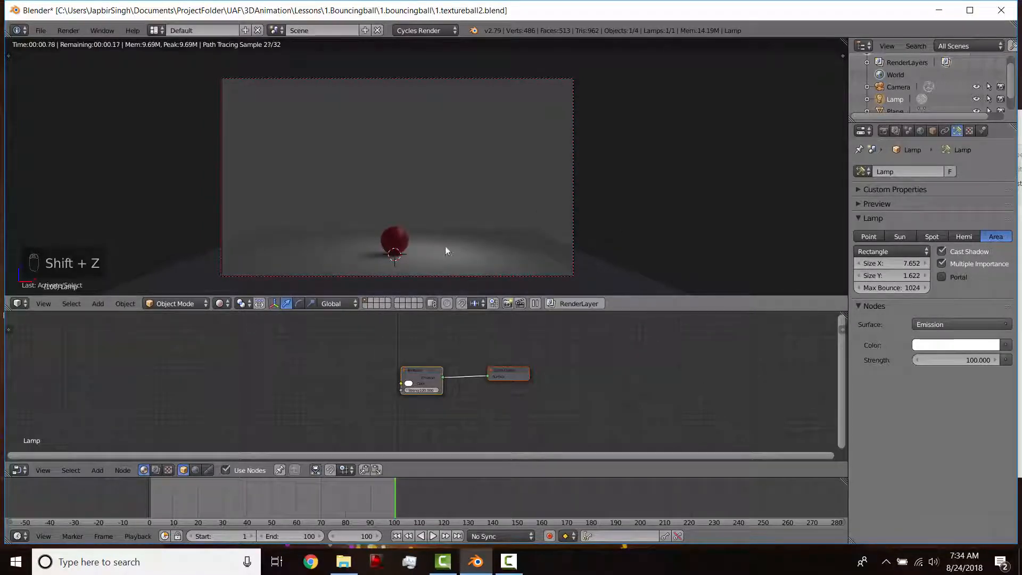
Step: Switch the area light's shape to Square, enlarge it to about 10.836, and preview the render
left_click(909, 251)
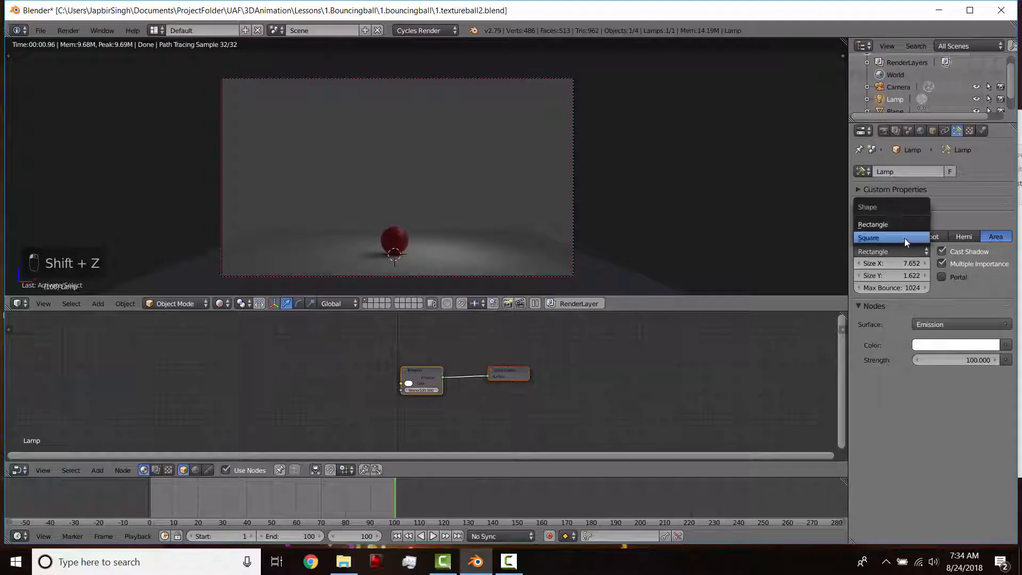
left_click(905, 237)
key("shift+z")
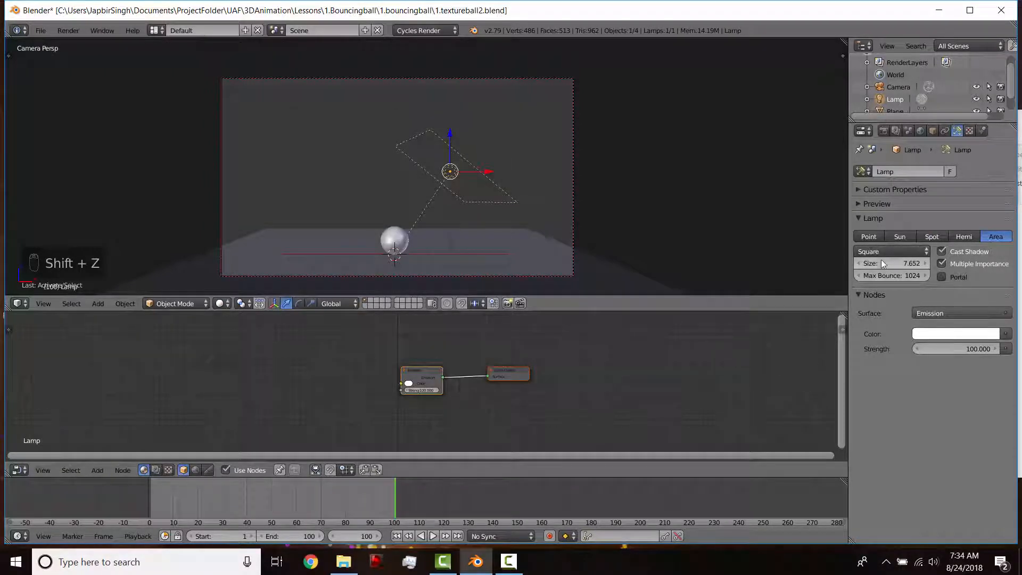
left_click_drag(883, 261, 924, 261)
key("shift+z")
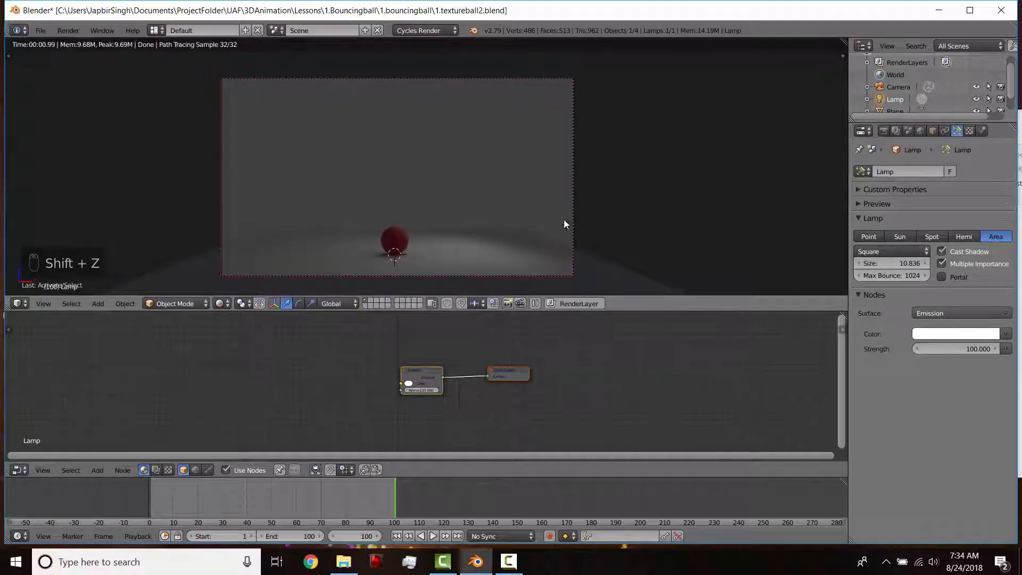
key("shift+z")
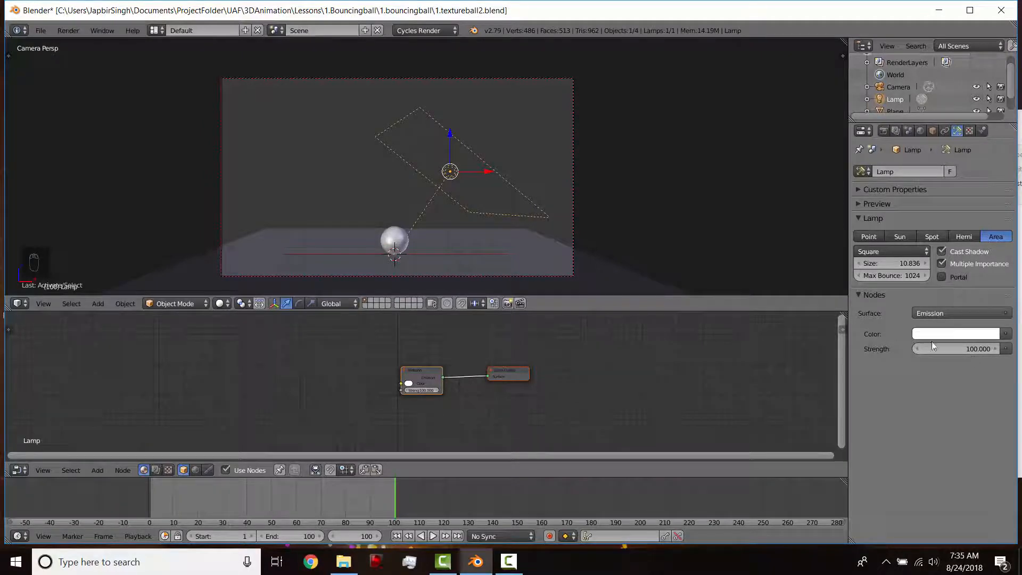
Step: Try larger and smaller sizes for the square area light in the rendered preview, settling on about 3.470
key("shift+z")
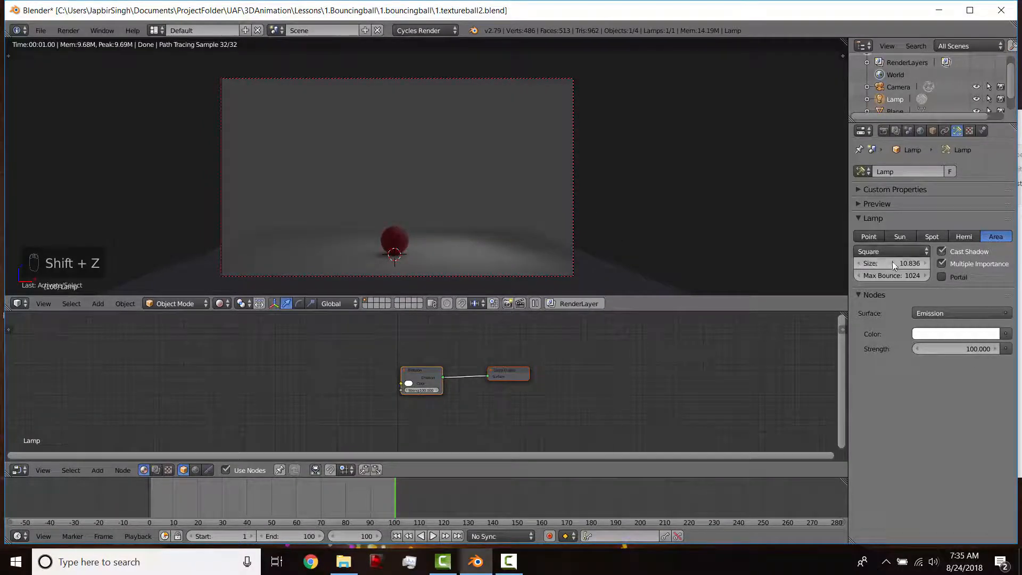
left_click_drag(896, 263, 953, 263)
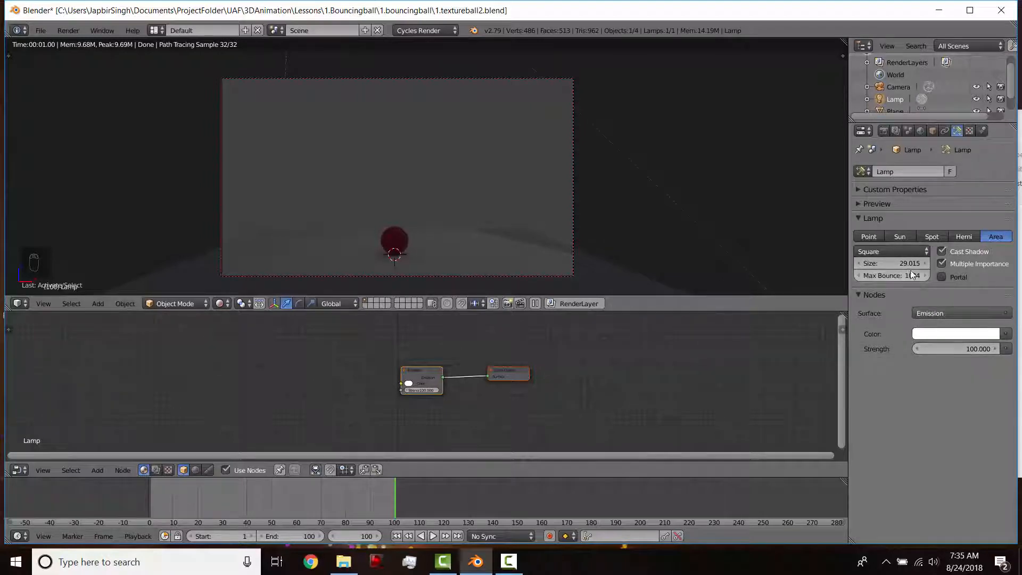
left_click_drag(909, 263, 846, 264)
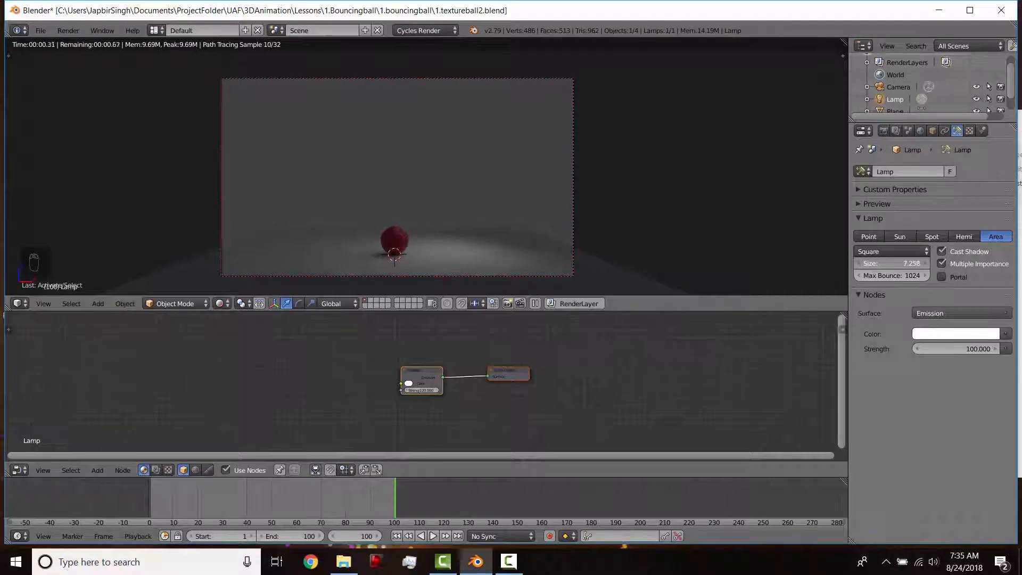
left_click_drag(913, 263, 878, 263)
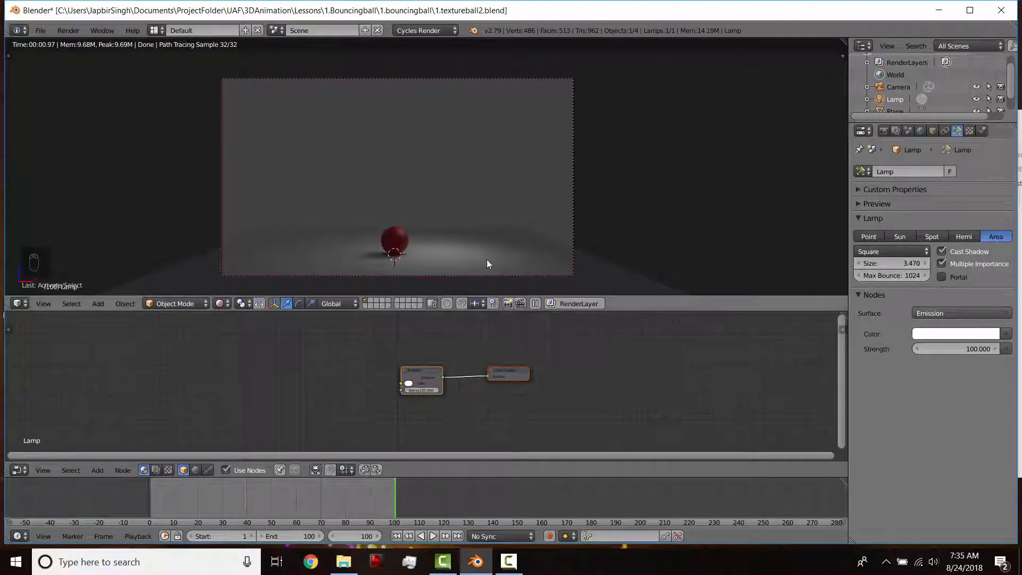
key("shift+z")
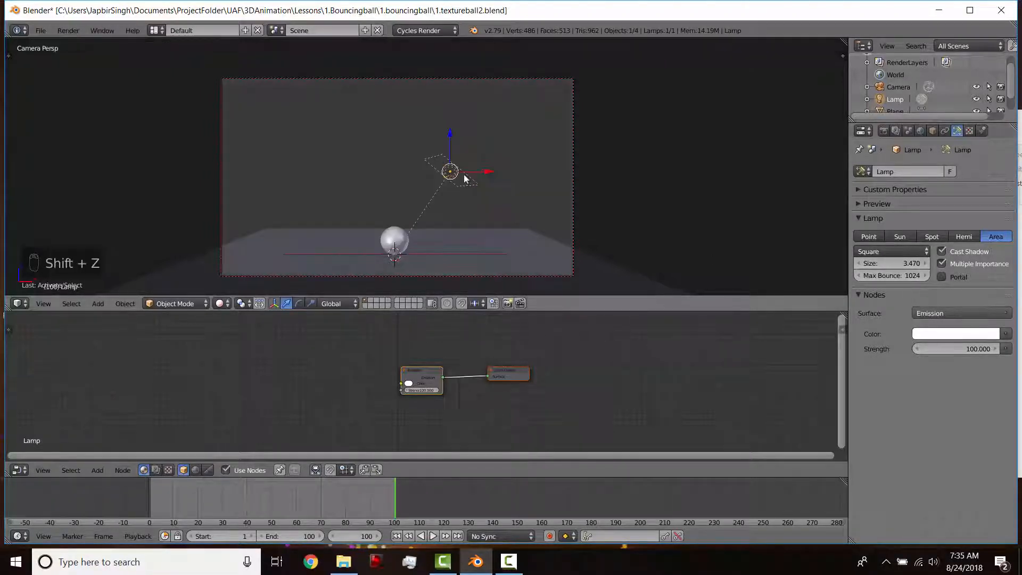
Step: Set the area light's emission strength to 500 and preview the render
left_click(953, 348)
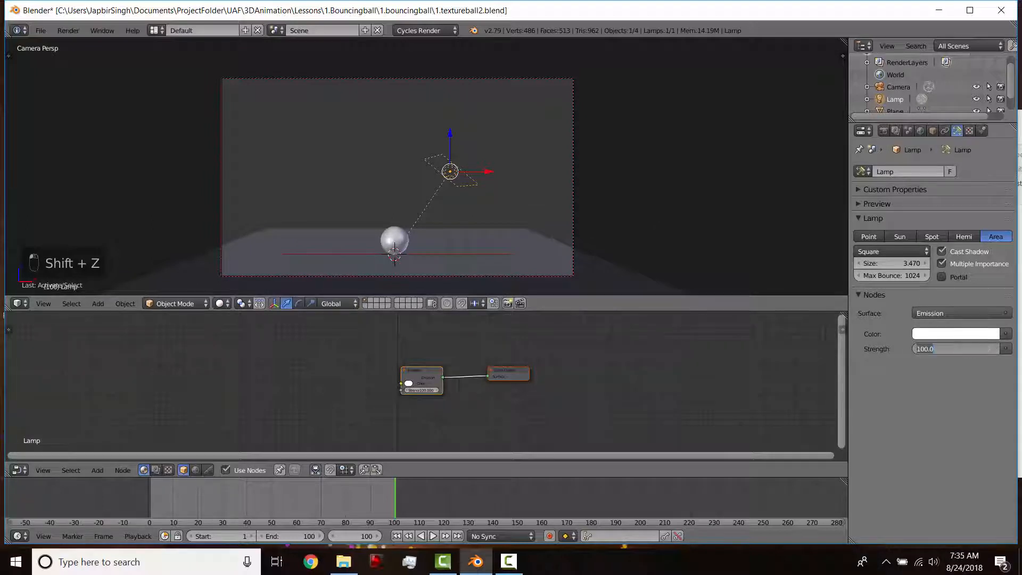
type("500")
key("Return")
key("shift+z")
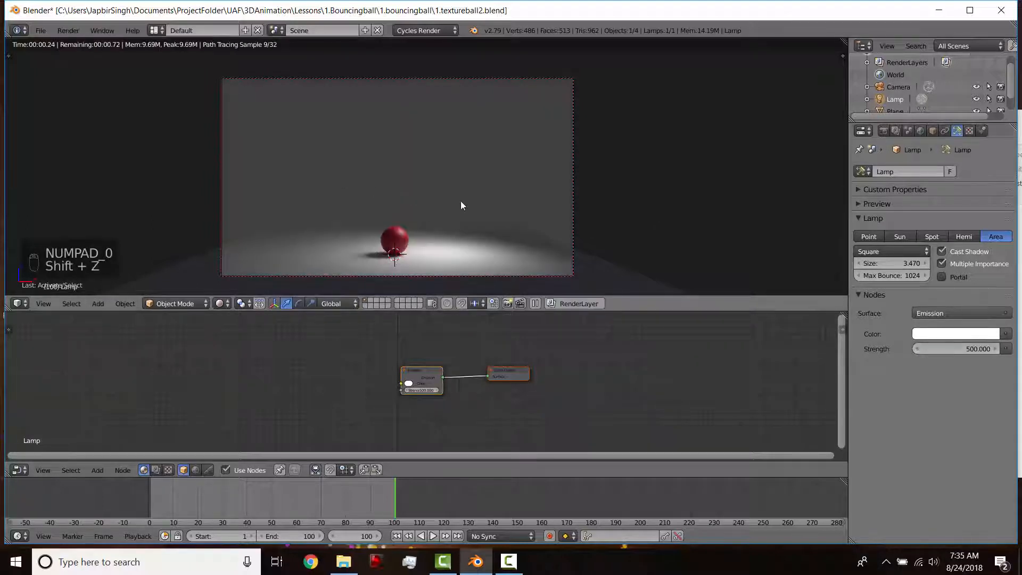
Step: Move the area light sideways along X to the right-hand edge of the camera frame
key("shift+z")
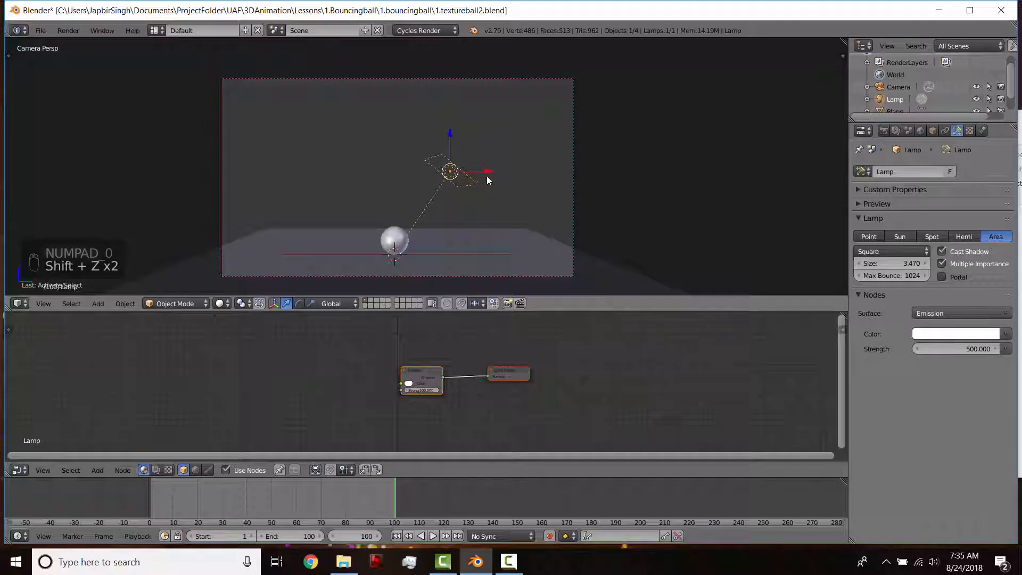
left_click_drag(486, 176, 640, 179)
left_click_drag(579, 171, 561, 184)
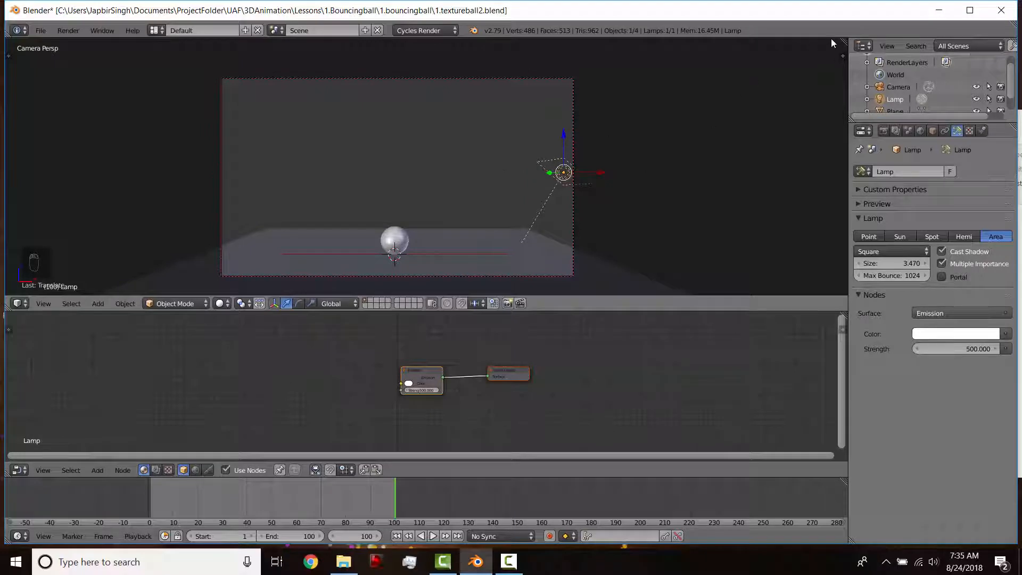
Step: Split the 3D view in two, with a rendered camera preview in one and a solid perspective view in the other
left_click_drag(841, 42, 365, 171)
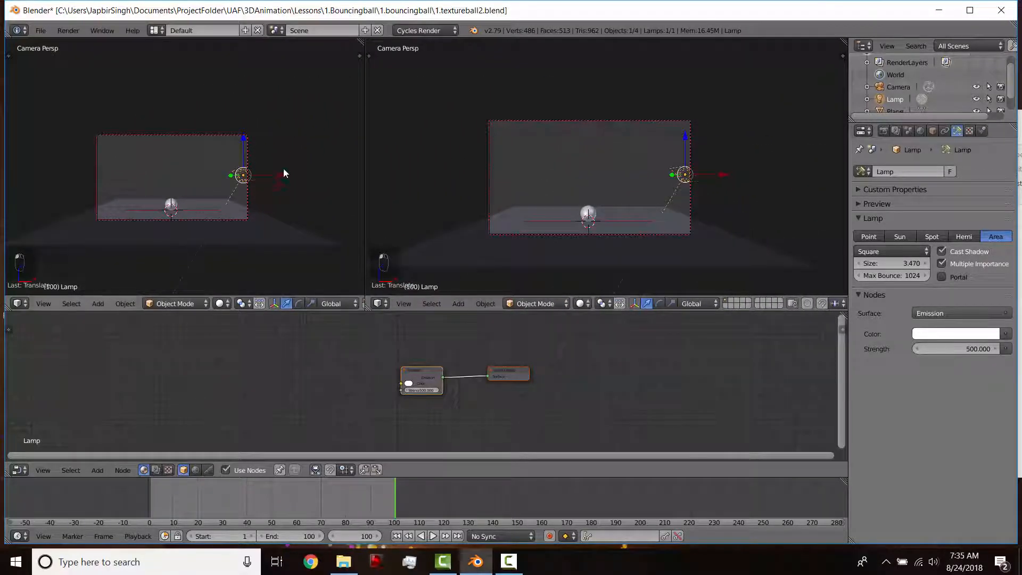
scroll(283, 168, "up", 3)
key("shift+z")
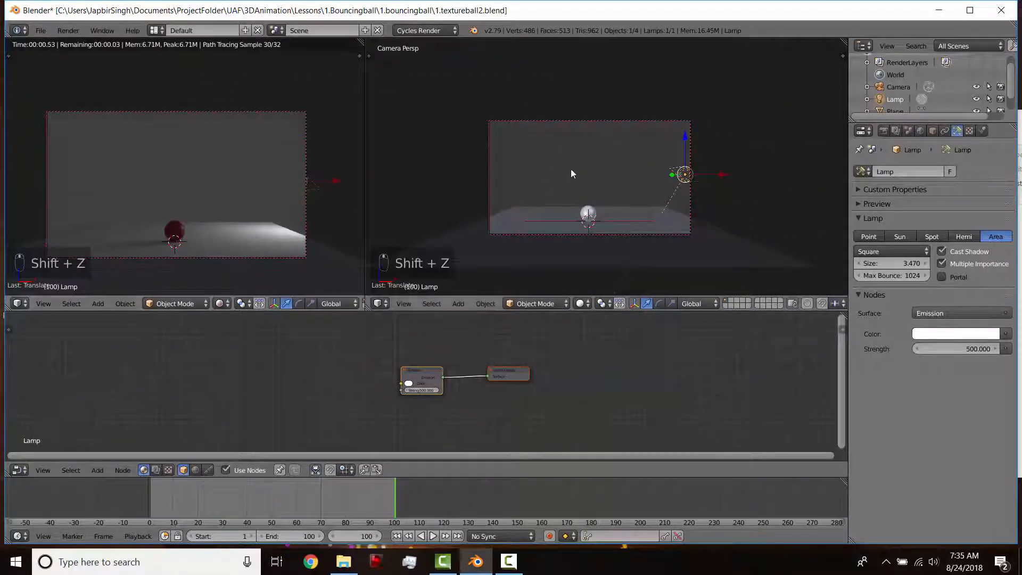
middle_click_drag(457, 176, 544, 206)
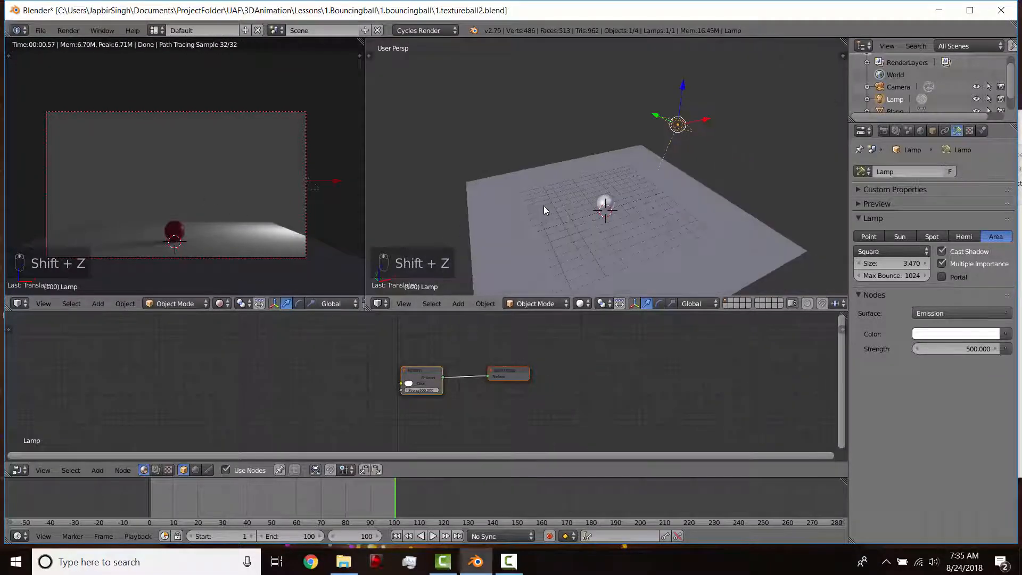
middle_click_drag(640, 141, 596, 170)
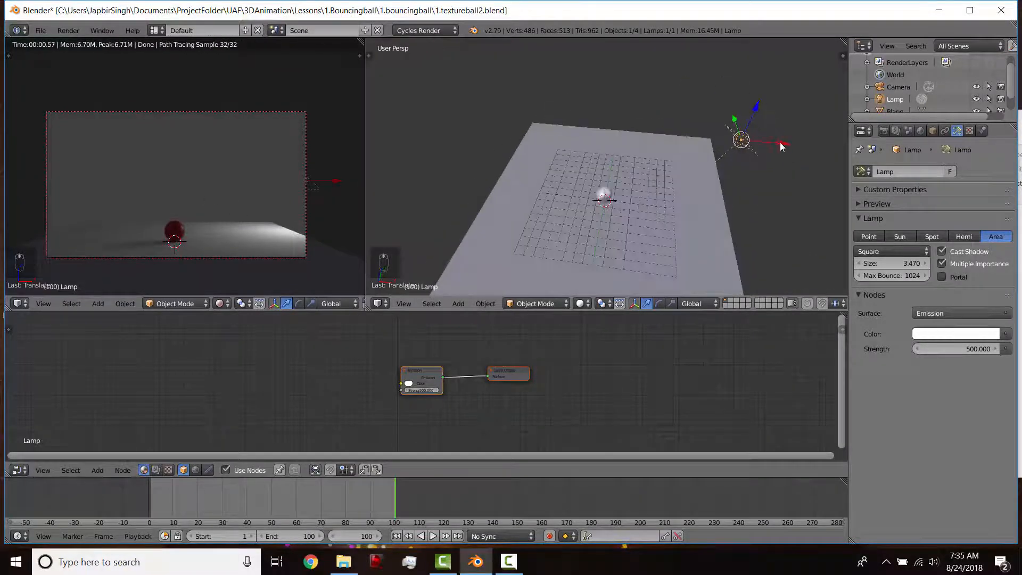
Step: Reposition the area light along X and Y and lower it along Z, near the floor plane's far corner
key("g")
key("x")
left_click(743, 142)
key("g")
key("y")
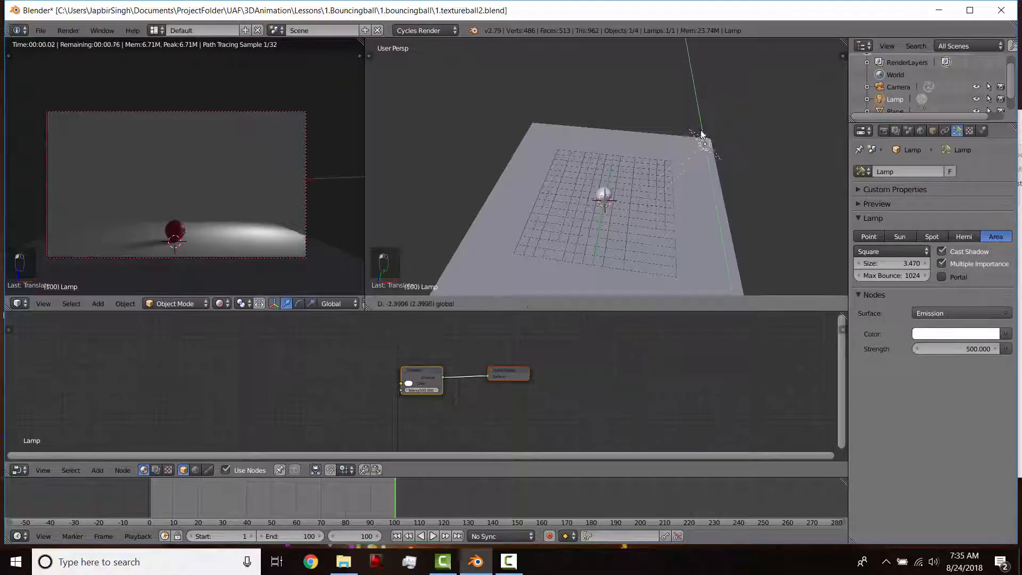
key("z")
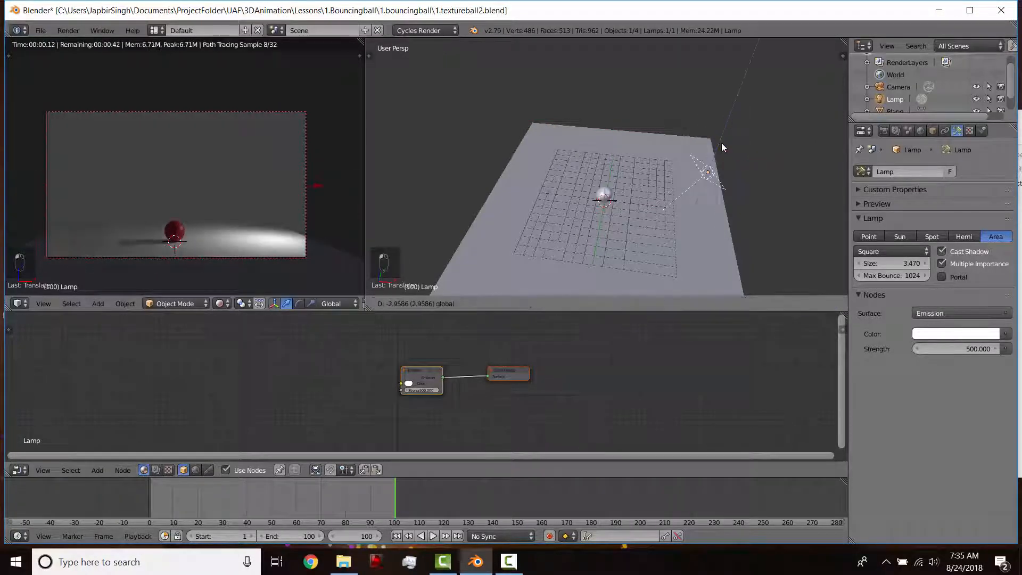
left_click(705, 146)
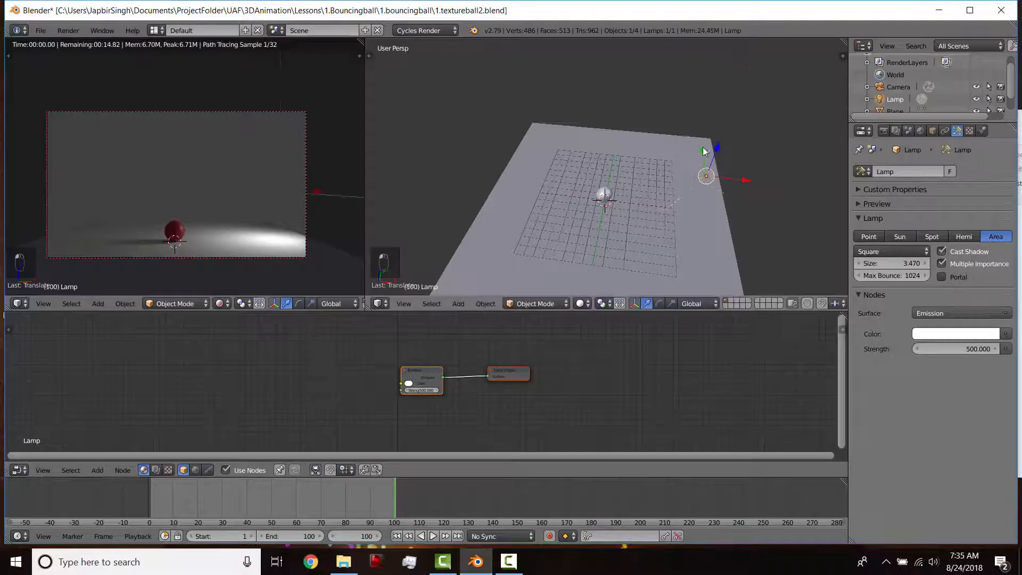
key("g")
key("y")
left_click(704, 141)
Step: Rotate the area light about the global Y axis toward the ball and shift it outward beyond the plane's edge
key("r")
key("y")
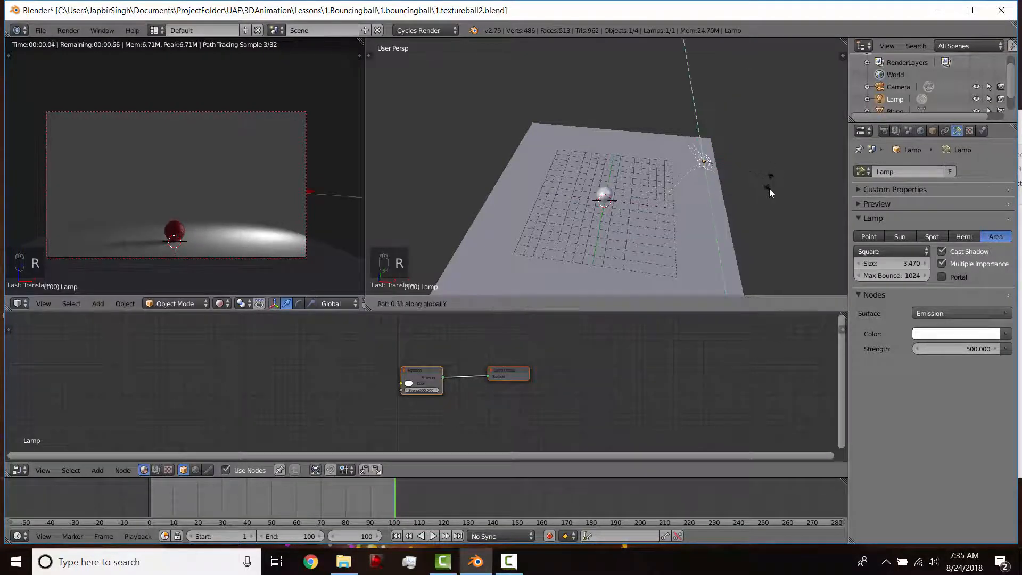
left_click(764, 218)
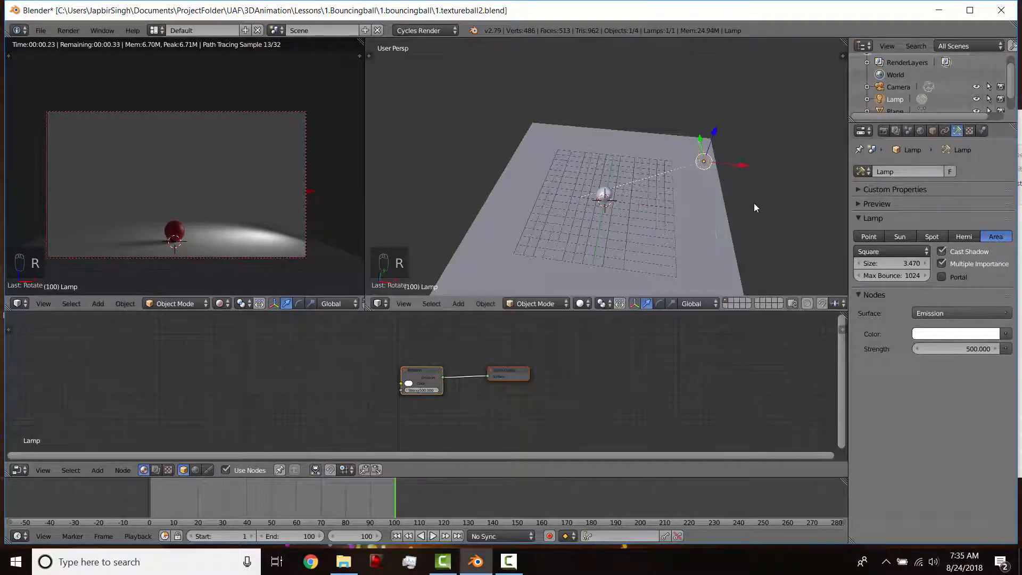
left_click_drag(739, 165, 733, 131)
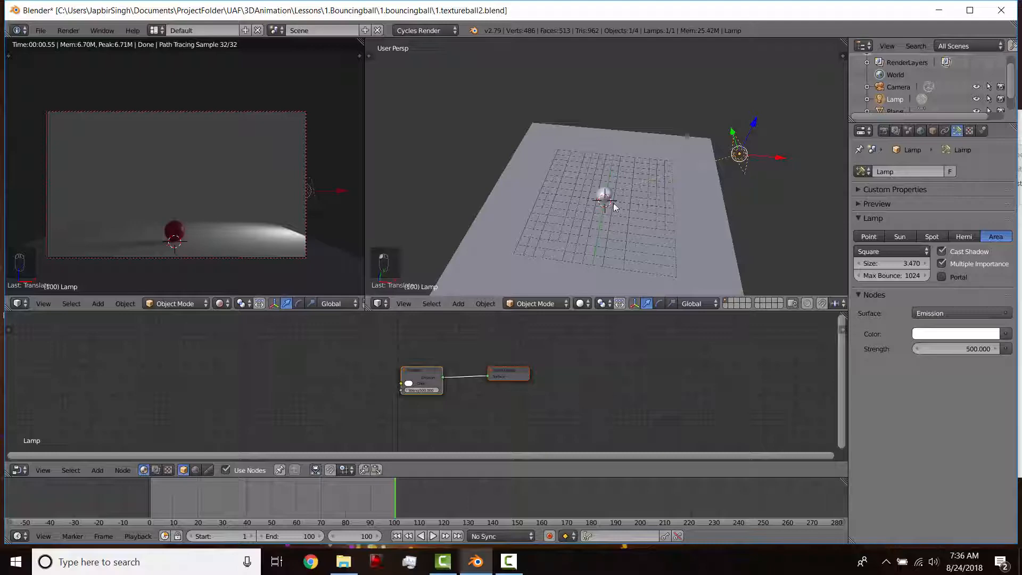
key("shift+a")
key("r")
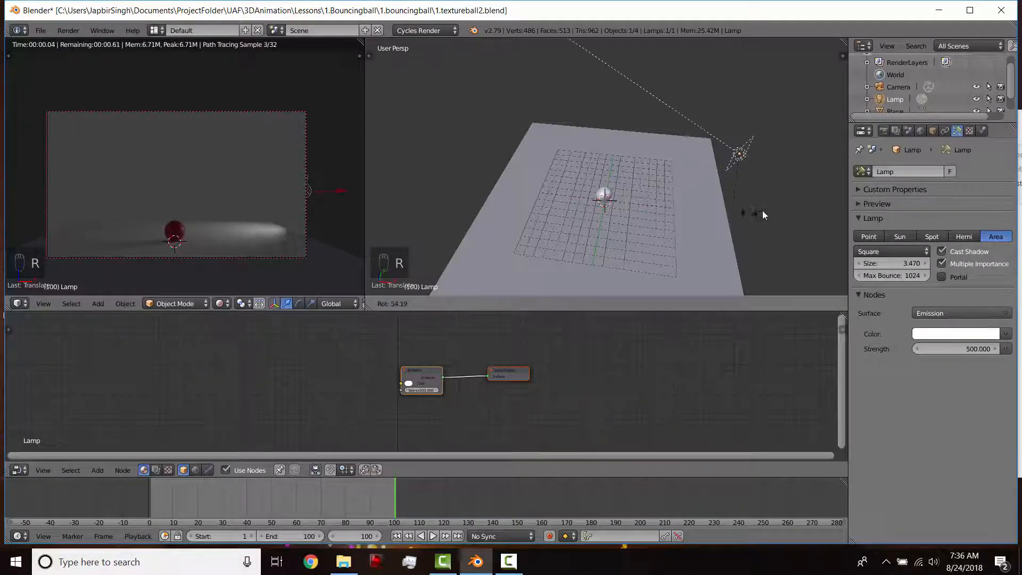
right_click(730, 159)
Step: Set the perspective view's pivot point to the 3D Cursor
left_click(609, 305)
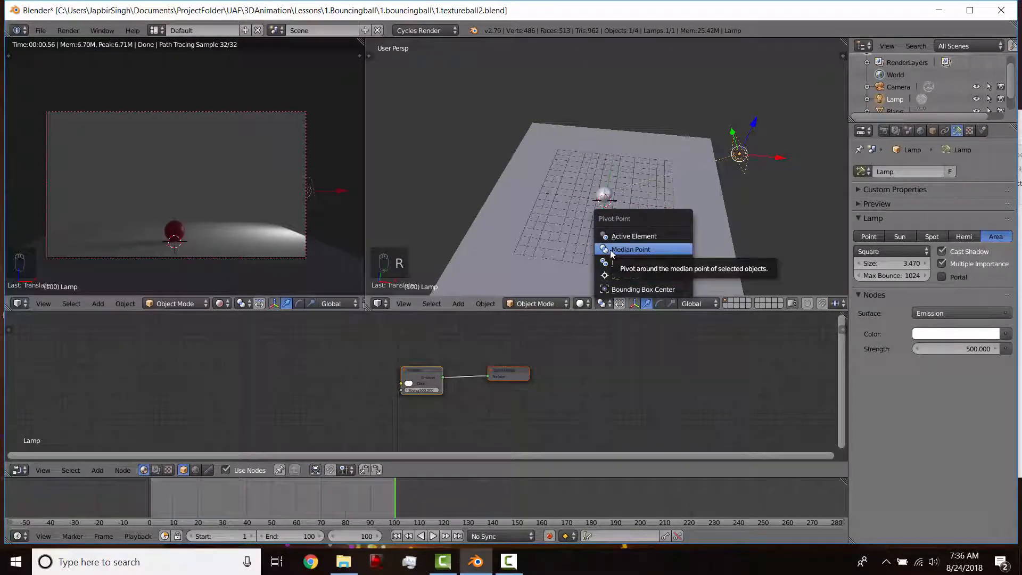
left_click(604, 279)
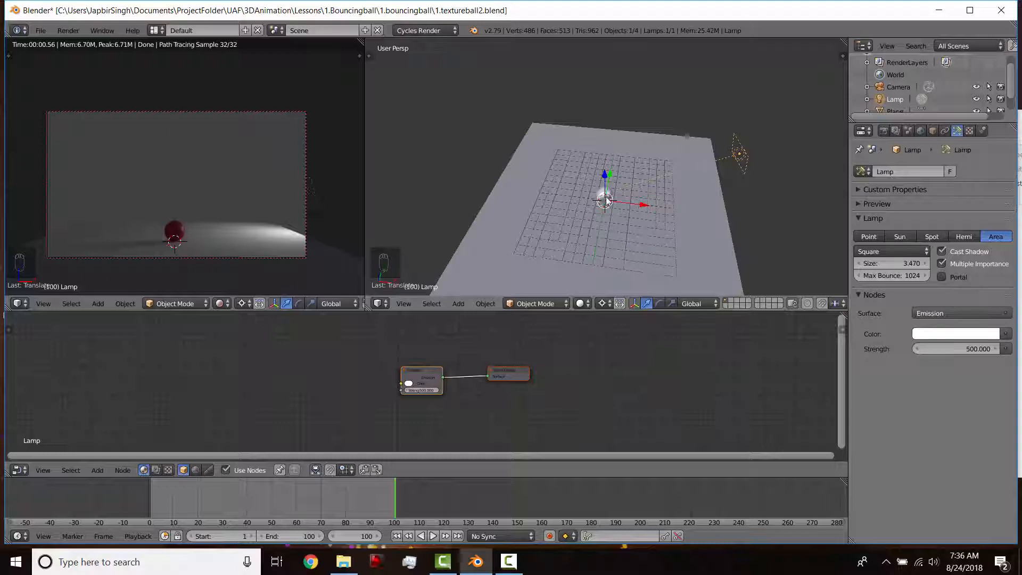
key("r")
key("z")
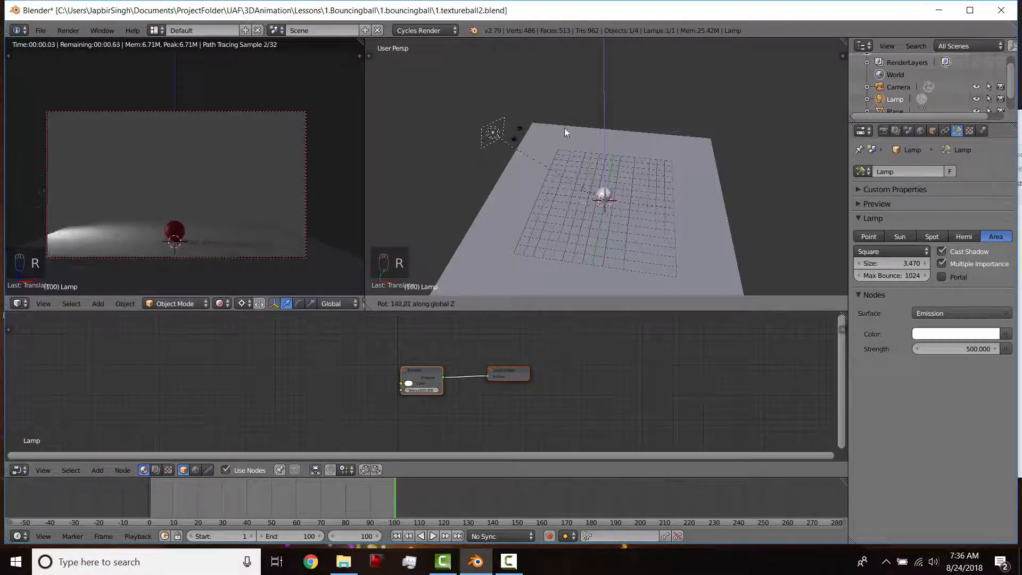
left_click(716, 181)
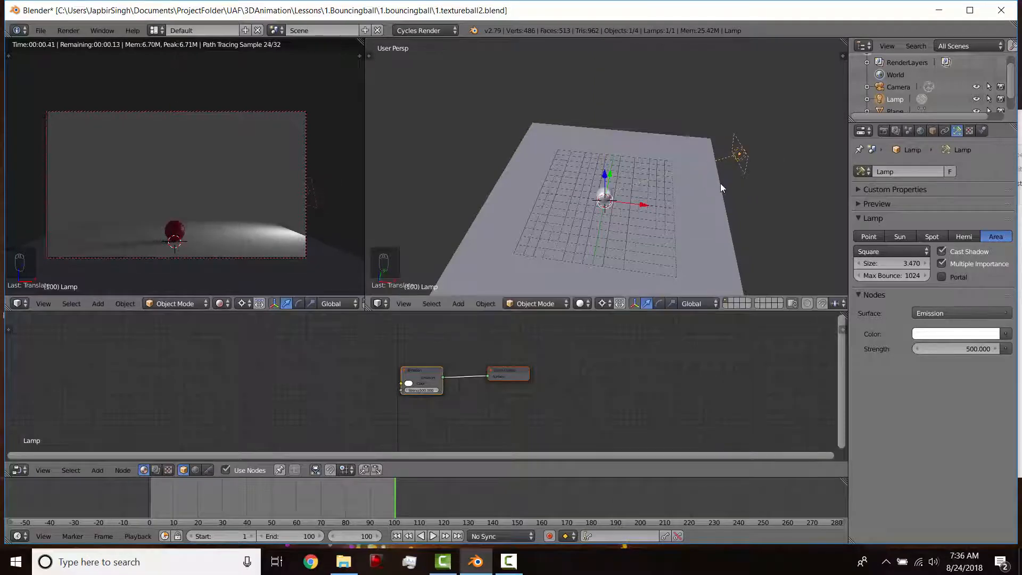
Step: Duplicate the area light and rotate the copy about 144° around global Z to the opposite side of the ball
key("shift+d")
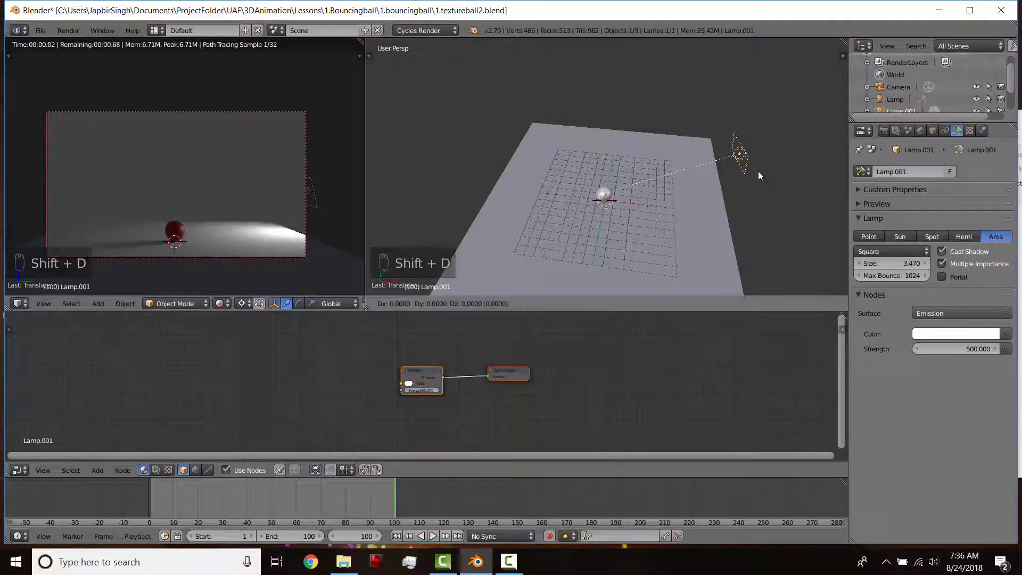
key("r")
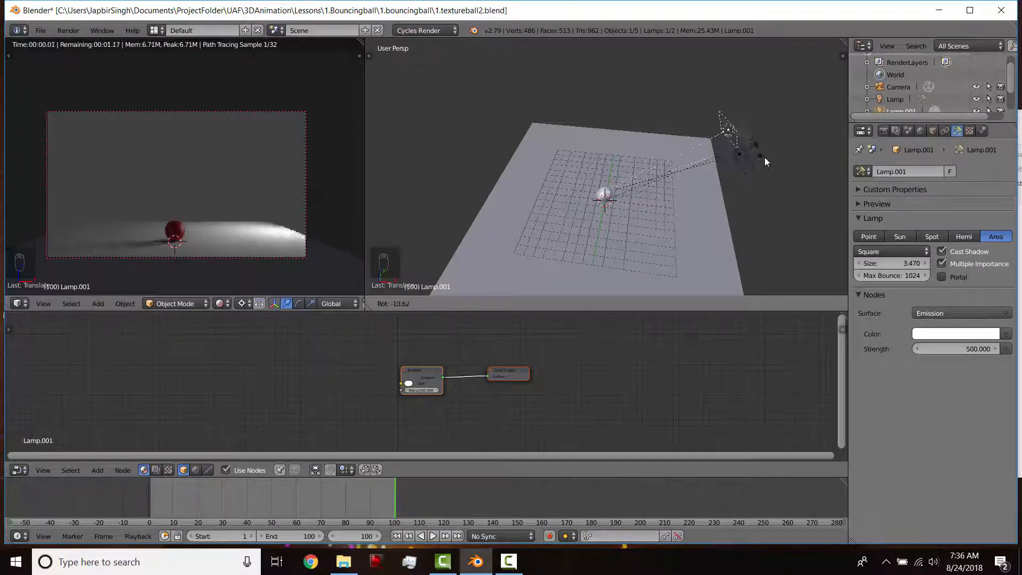
key("z")
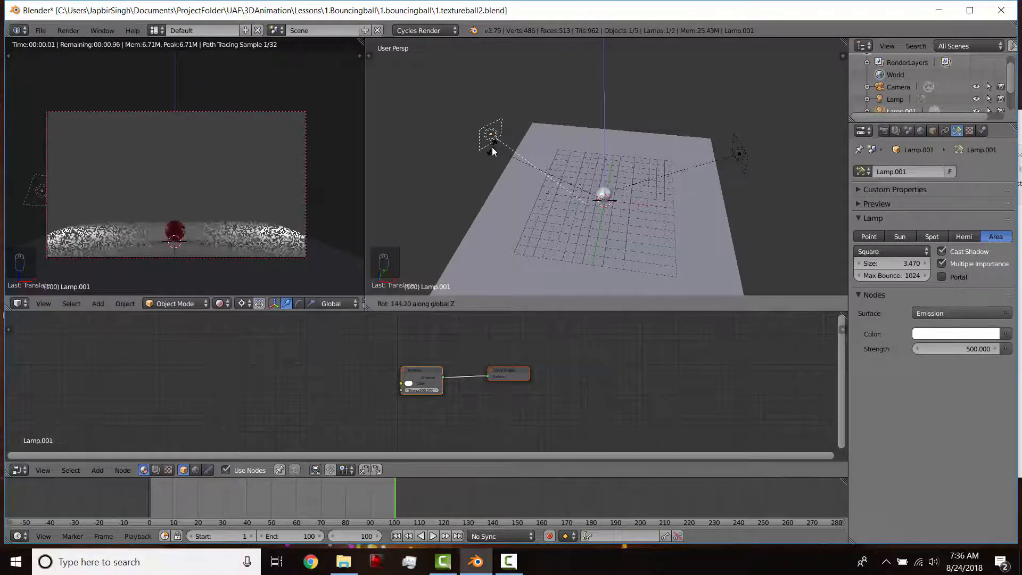
left_click(492, 147)
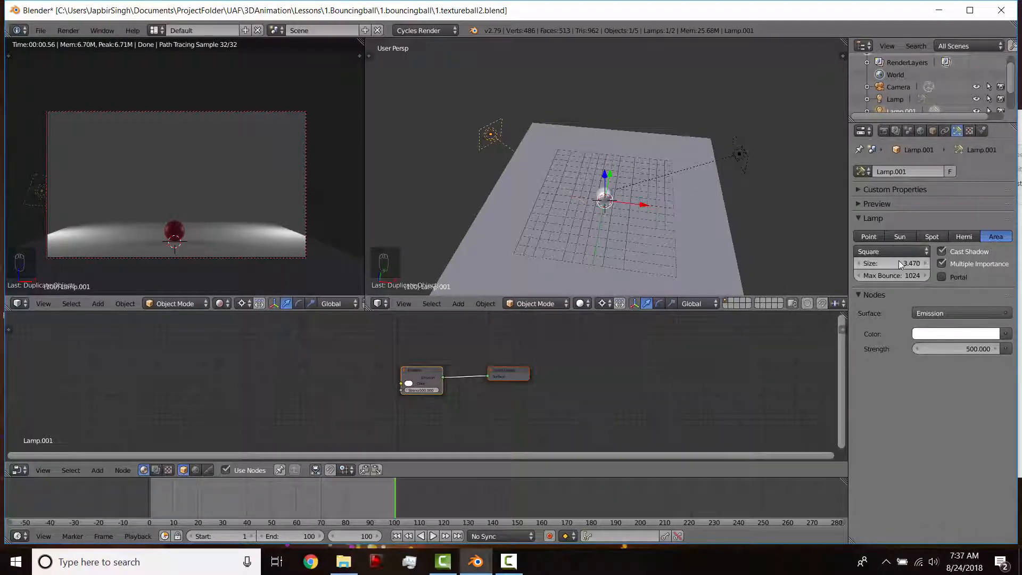
Step: Enlarge the duplicated area light to a size of 7.590 and set its emission strength to 2000
left_click_drag(901, 264, 936, 265)
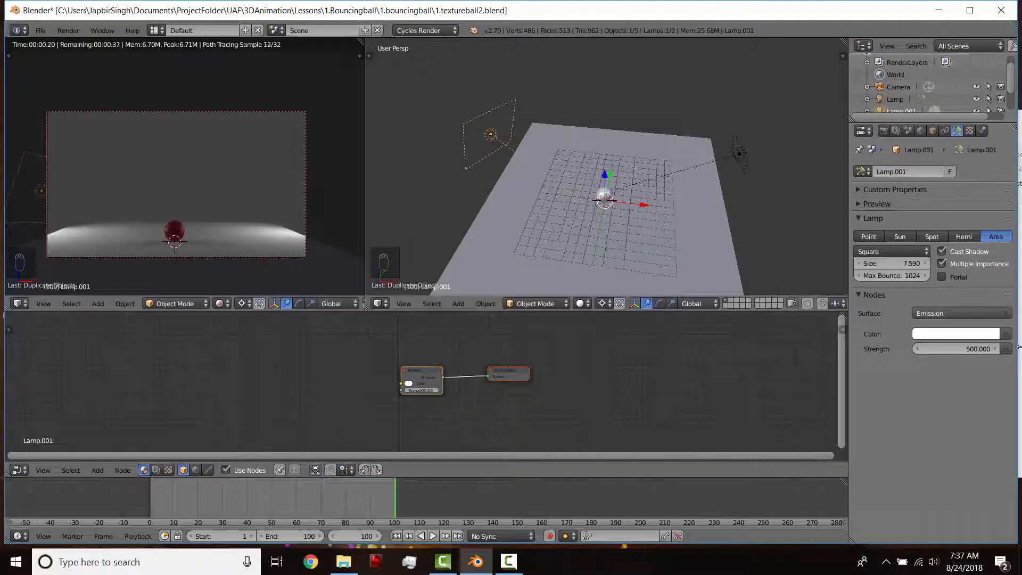
left_click(953, 352)
type("2000")
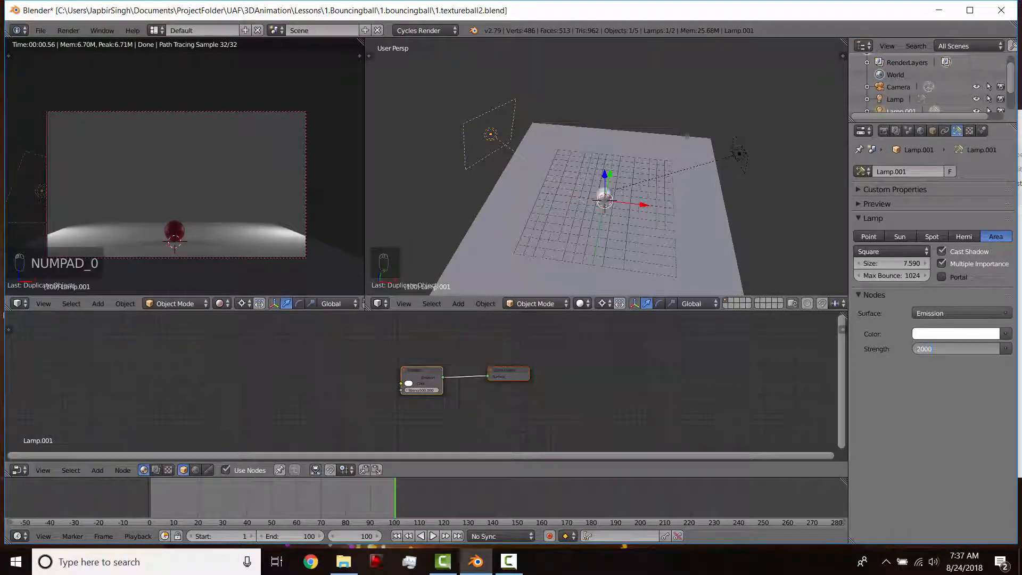
key("Return")
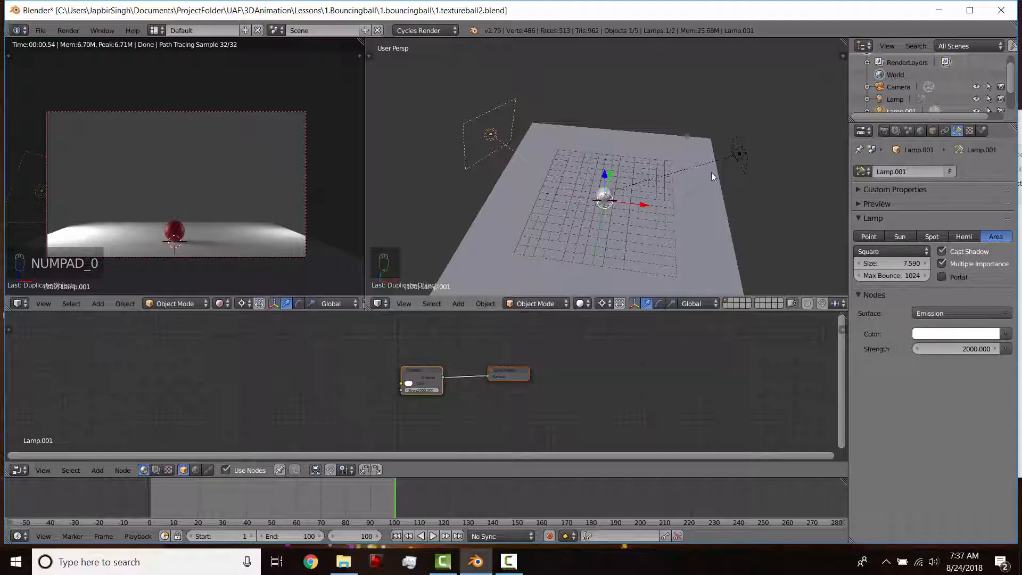
Step: Tint the original area light pale blue, with R 0.352, G 0.422 and B 1.000
right_click(743, 163)
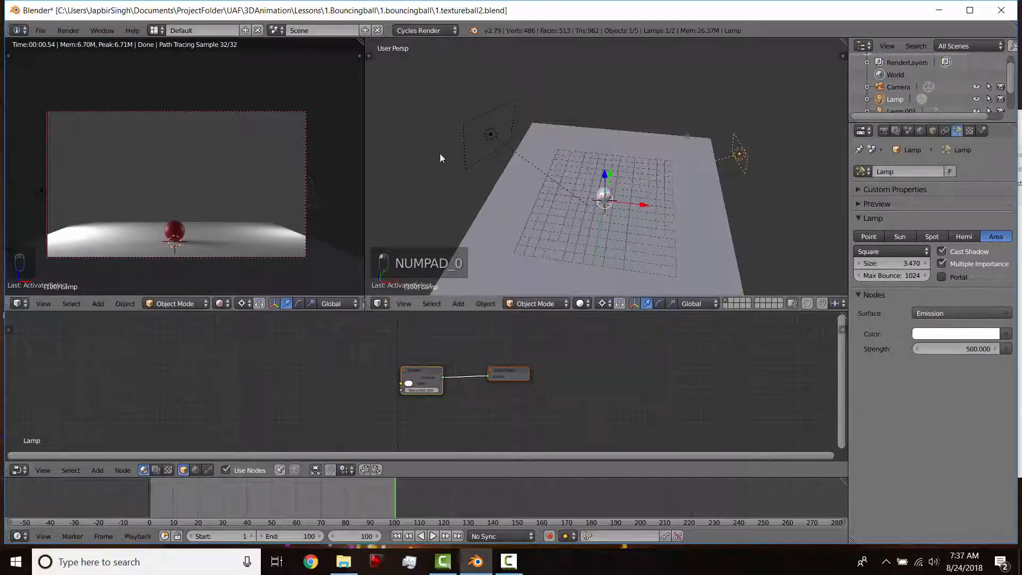
left_click(944, 334)
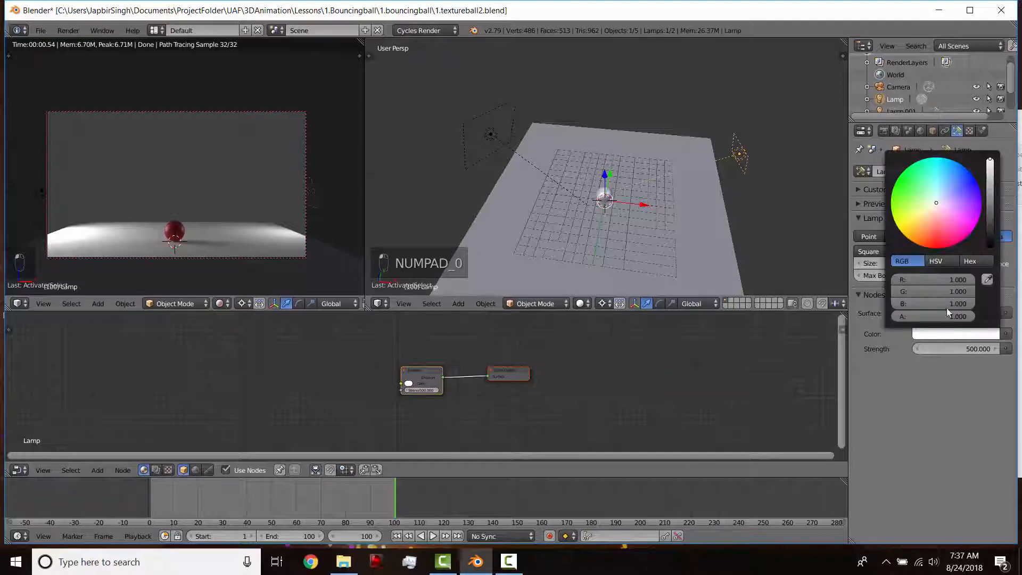
left_click(948, 187)
mouse_move(947, 188)
left_mouse_down()
mouse_move(972, 173)
mouse_move(946, 193)
left_mouse_up()
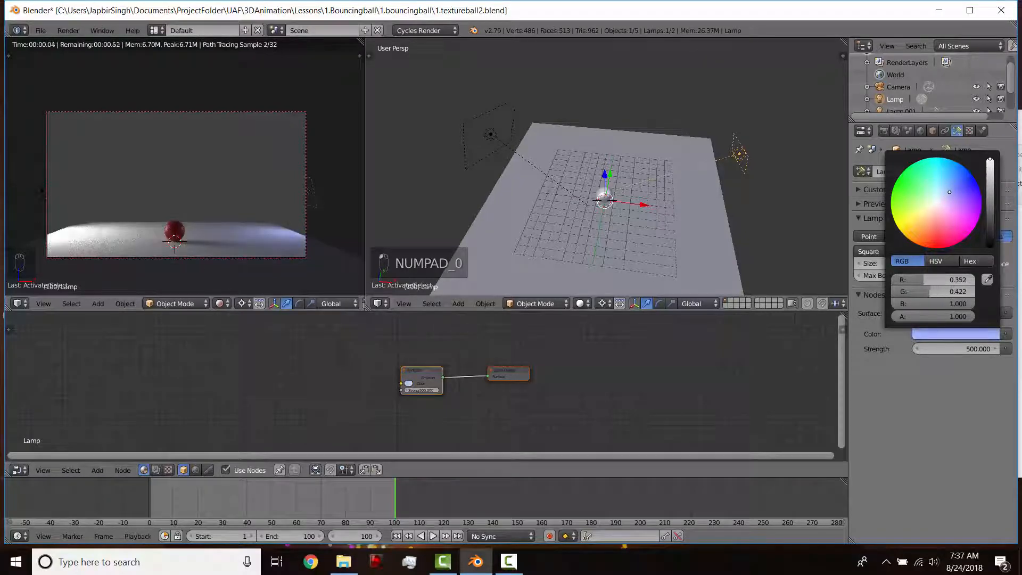
Step: Tint the duplicated, larger area light a warm salmon pink
right_click(473, 160)
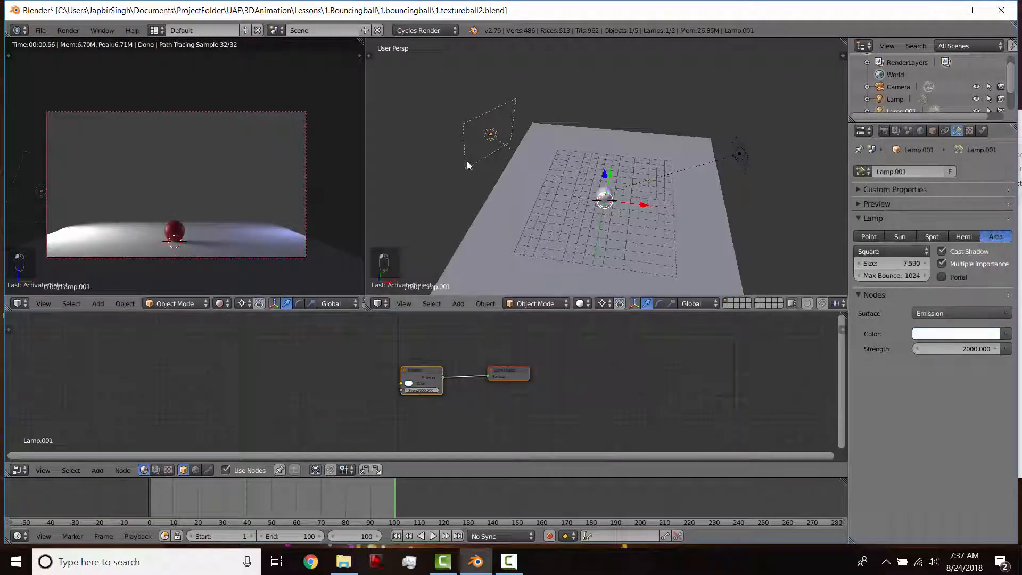
left_click(933, 334)
left_click(932, 214)
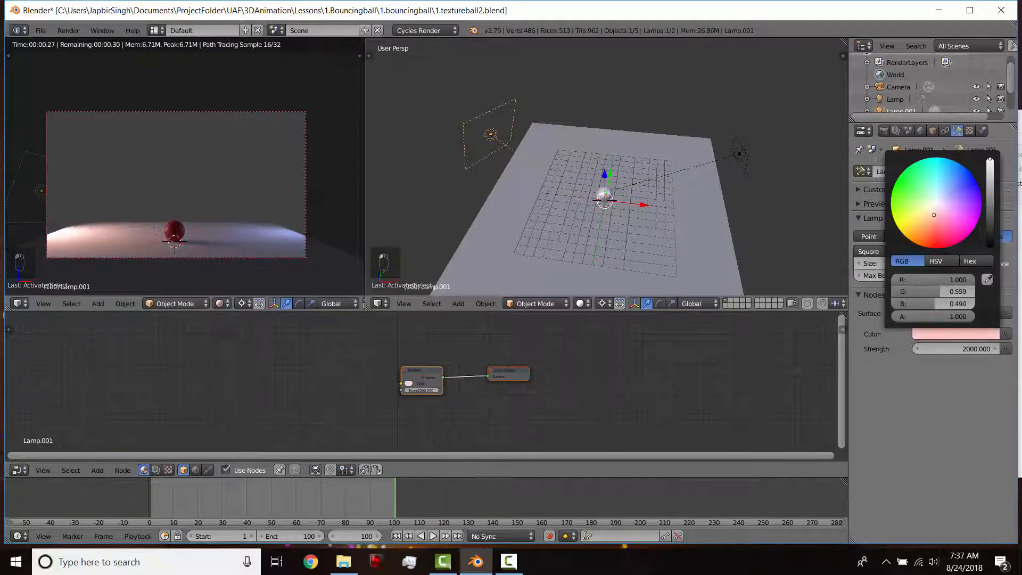
left_click_drag(932, 214, 936, 218)
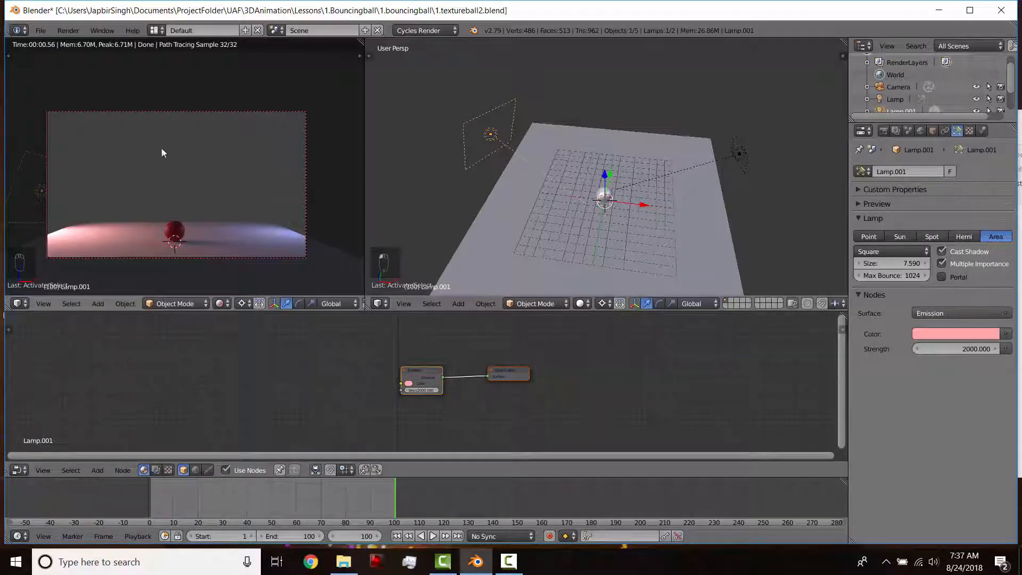
Step: Darken the world background colour to pure black, with R, G and B at 0.000
middle_click_drag(679, 88, 714, 75)
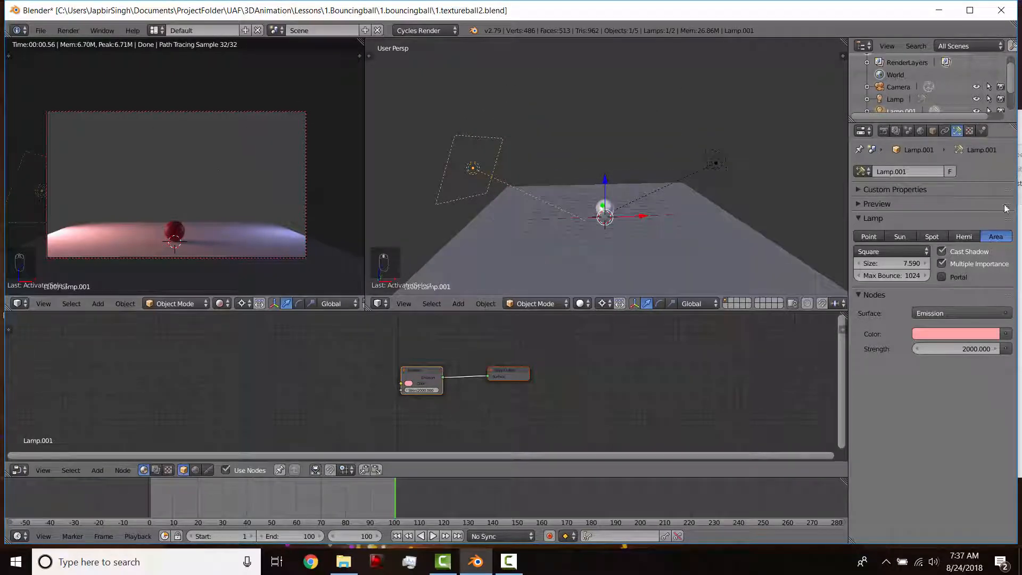
left_click(920, 131)
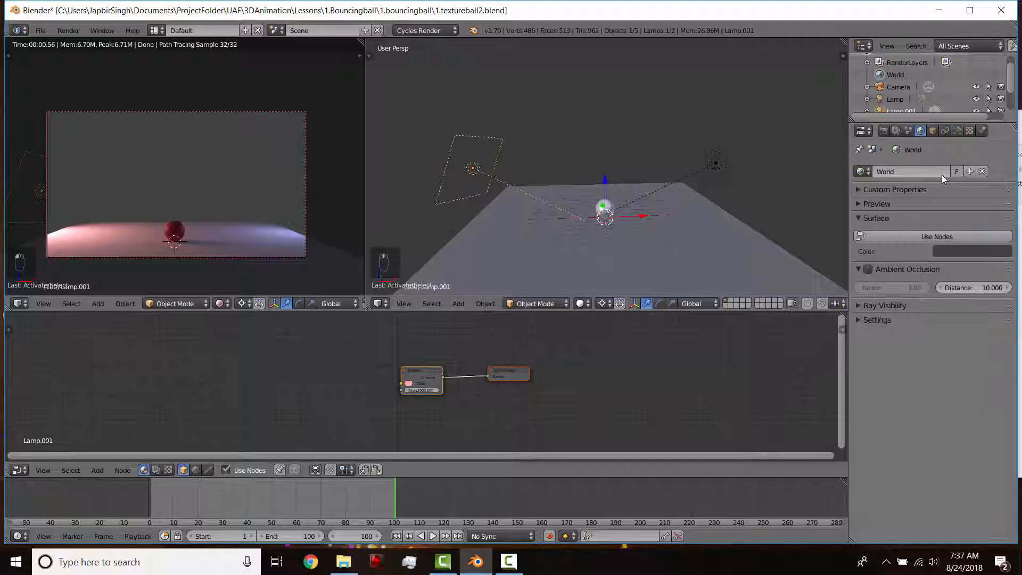
left_click(950, 249)
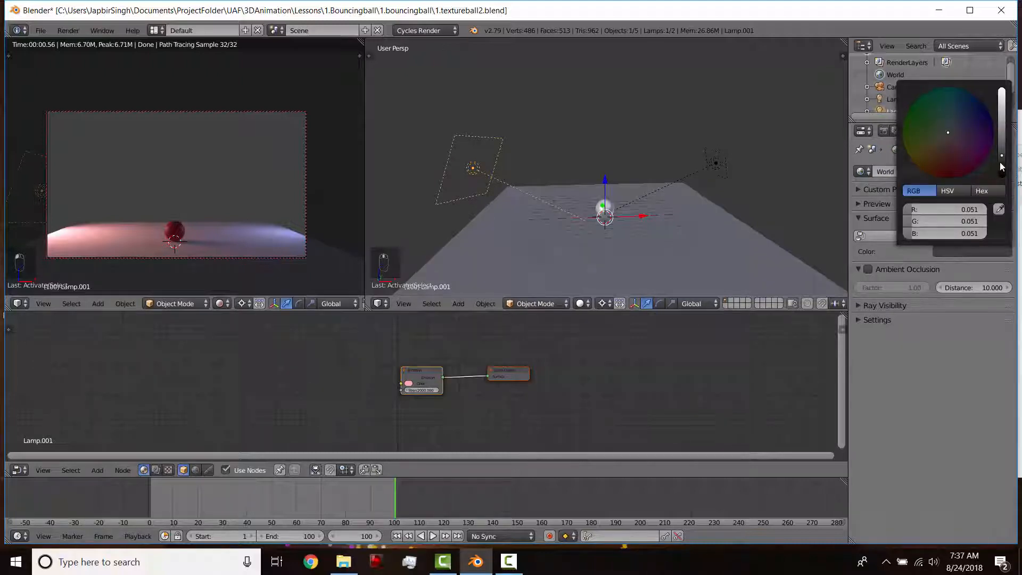
mouse_move(1000, 166)
left_mouse_down()
mouse_move(1001, 176)
mouse_move(1000, 166)
left_mouse_up()
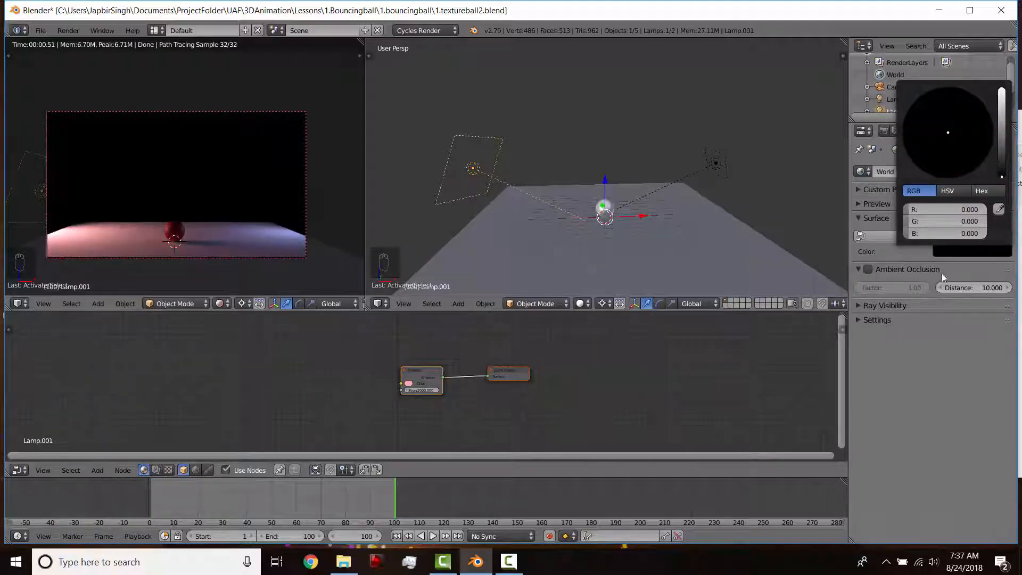
Step: Examine the ball's shading and its shadow on the floor up close in the rendered camera preview
scroll(173, 200, "up", 1)
middle_click_drag(201, 190, 237, 163, "shift")
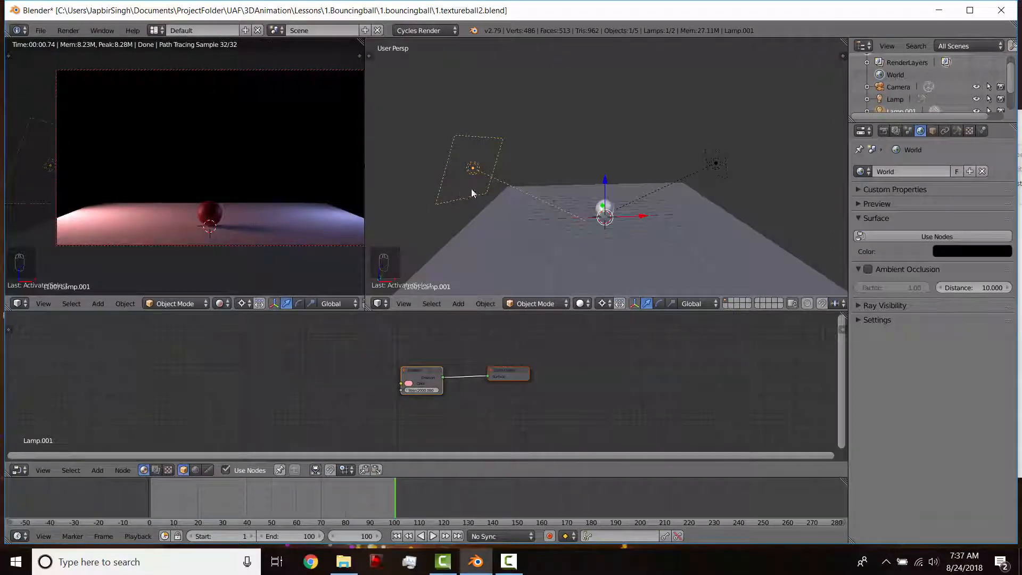
scroll(257, 222, "up", 2)
middle_click_drag(256, 222, 223, 182, "shift")
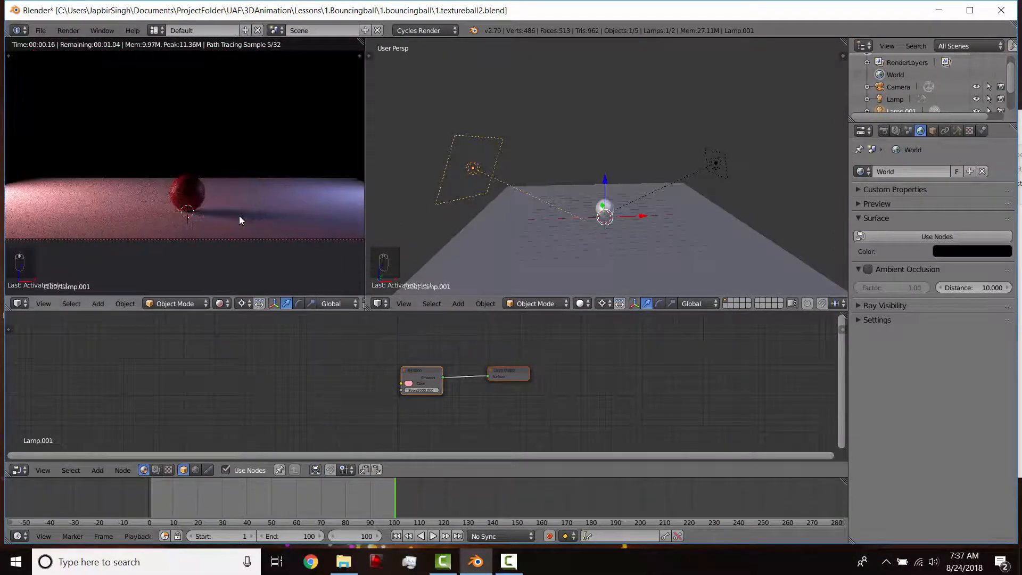
scroll(241, 220, "up", 2)
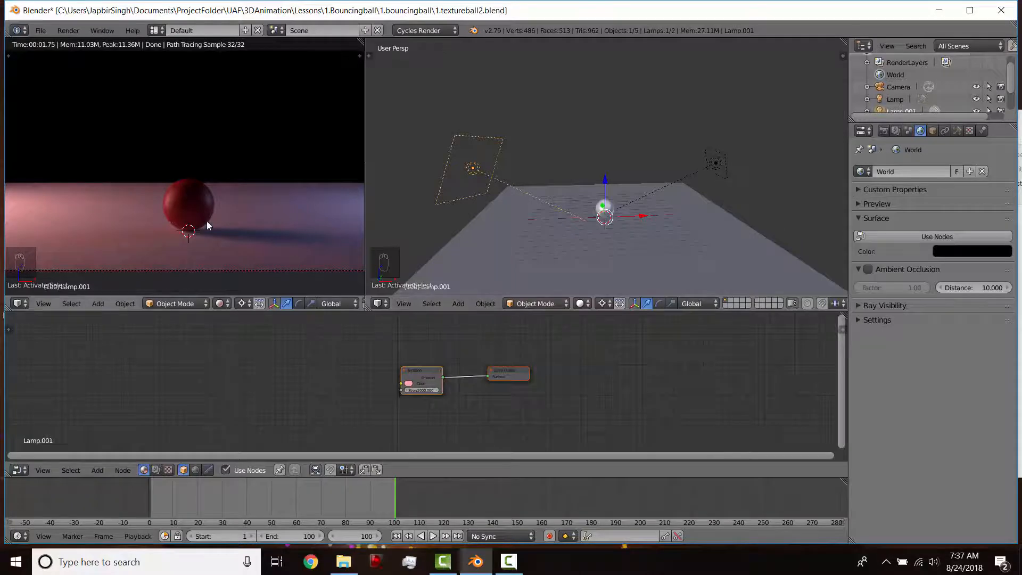
scroll(206, 220, "down", 2)
scroll(181, 226, "up", 2)
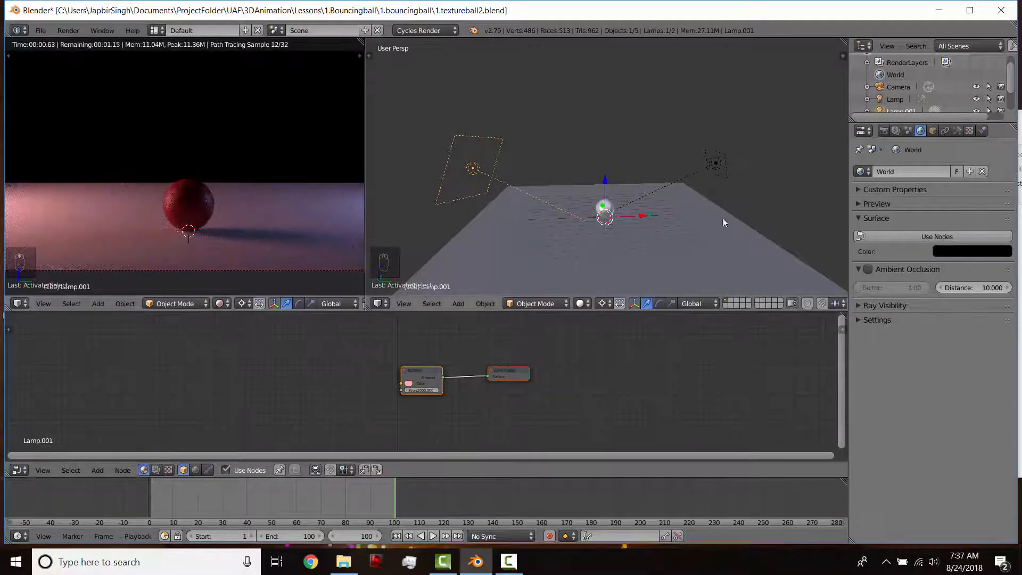
Step: Test an emission strength of 3000 on the blue area light and settle on 1000
right_click(716, 162)
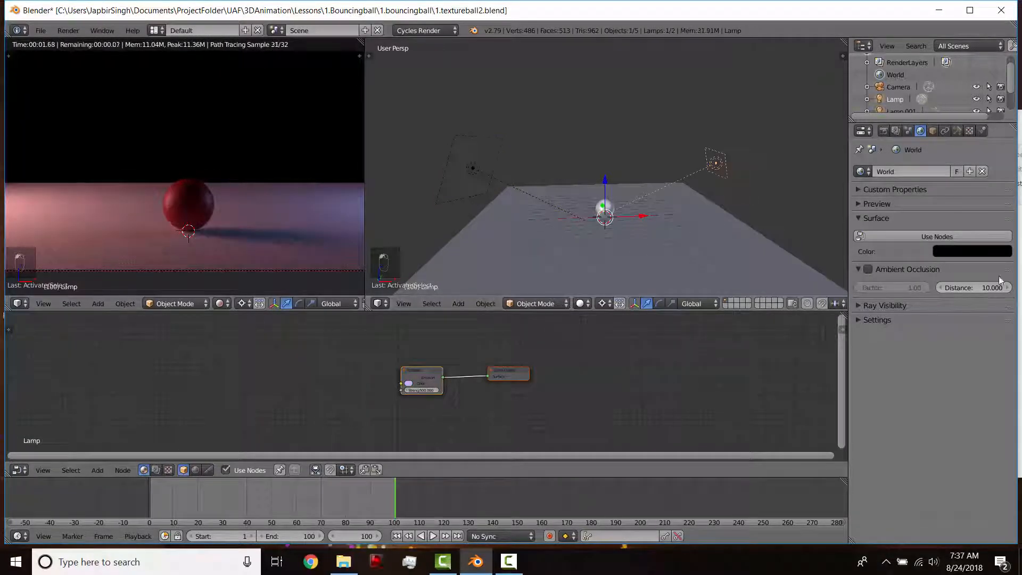
left_click(956, 130)
left_click(953, 349)
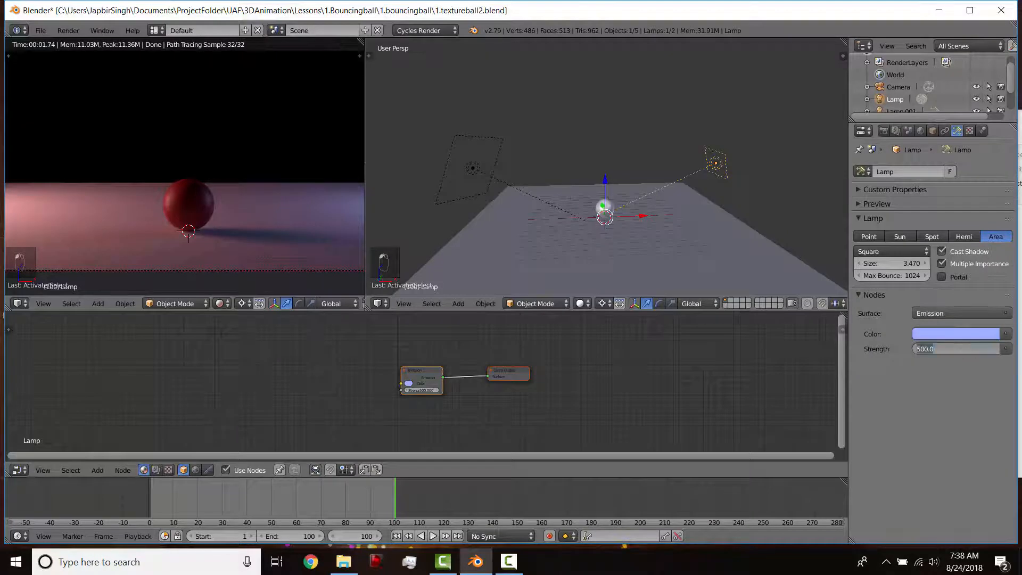
type("3000")
key("Return")
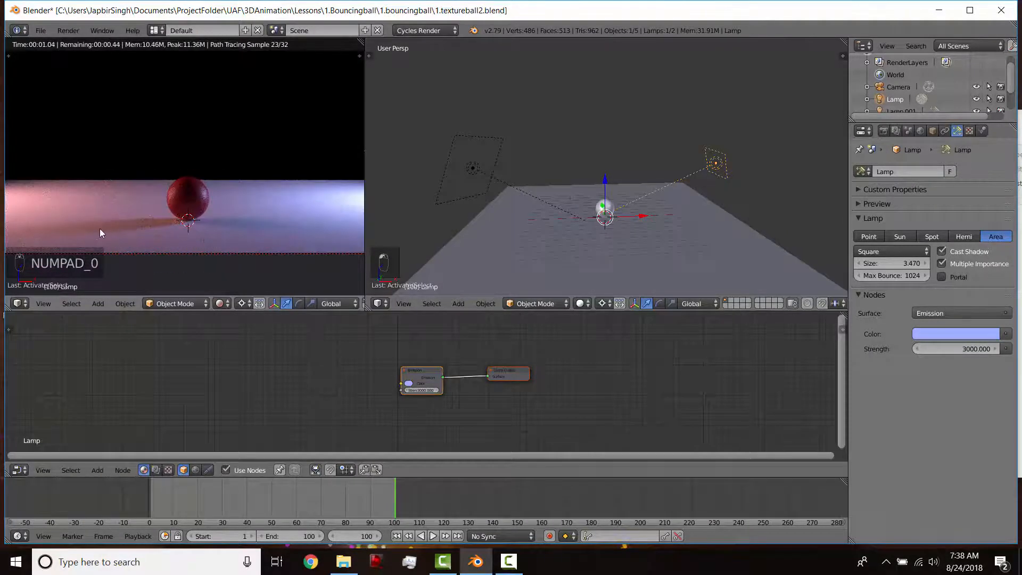
left_click(948, 346)
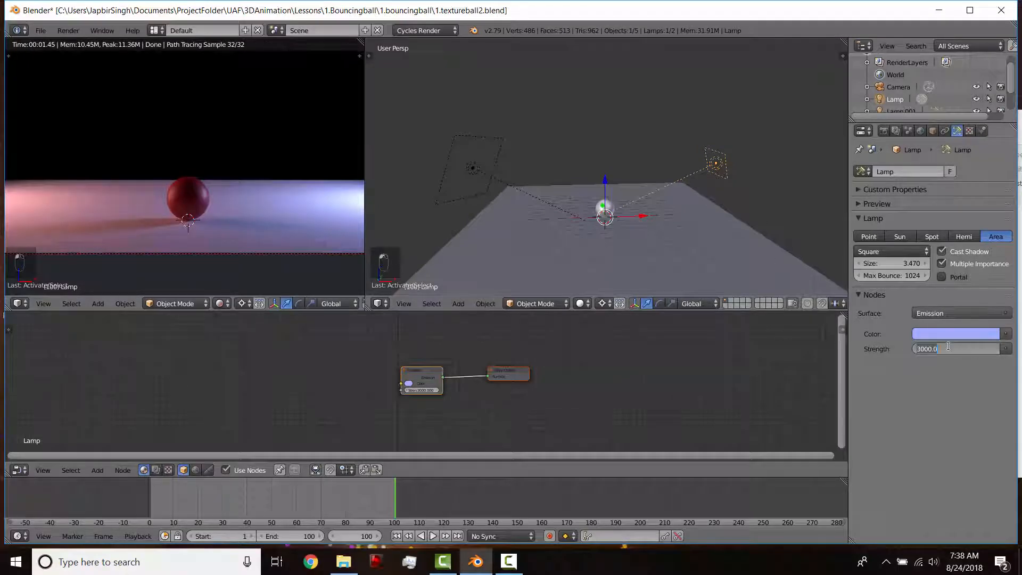
type("1000")
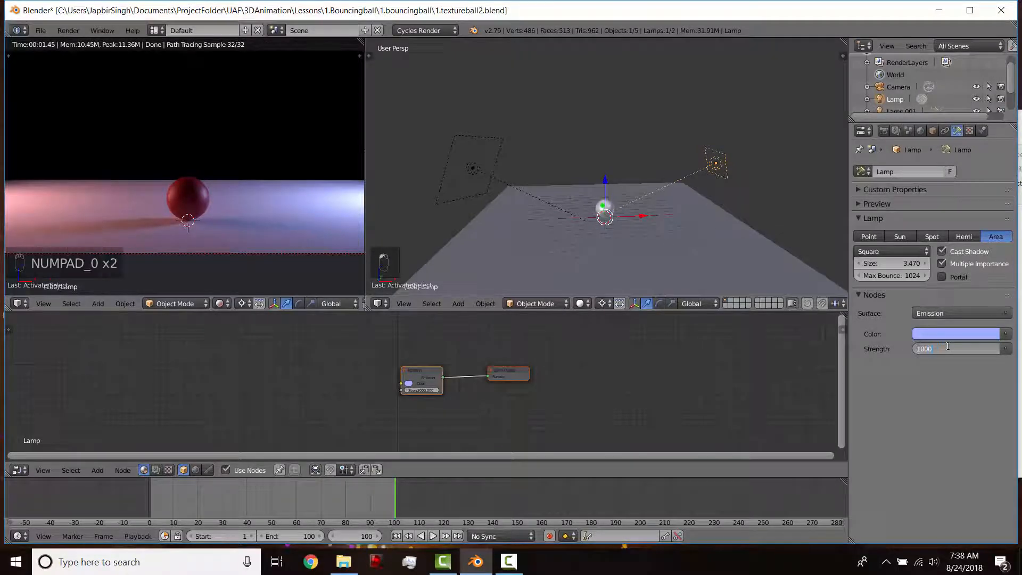
key("Return")
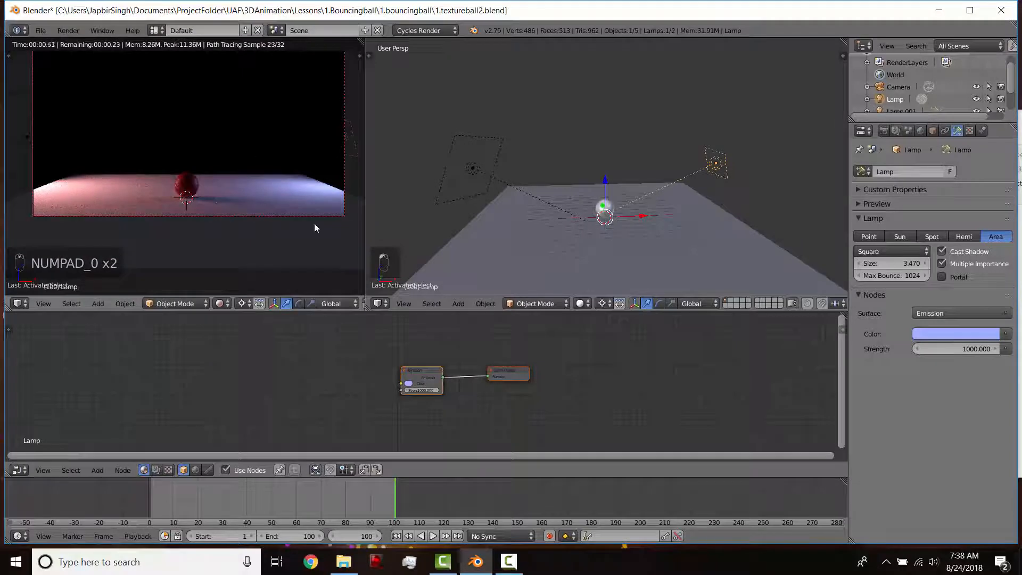
Step: Select the floor plane and widen the rendered camera preview beside the perspective view
right_click(213, 226)
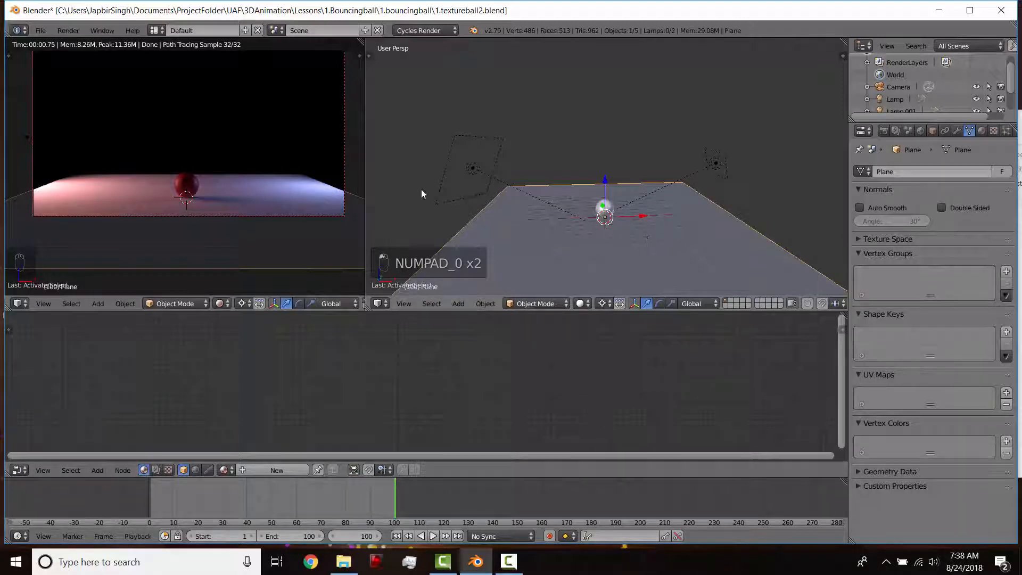
left_click_drag(365, 187, 441, 181)
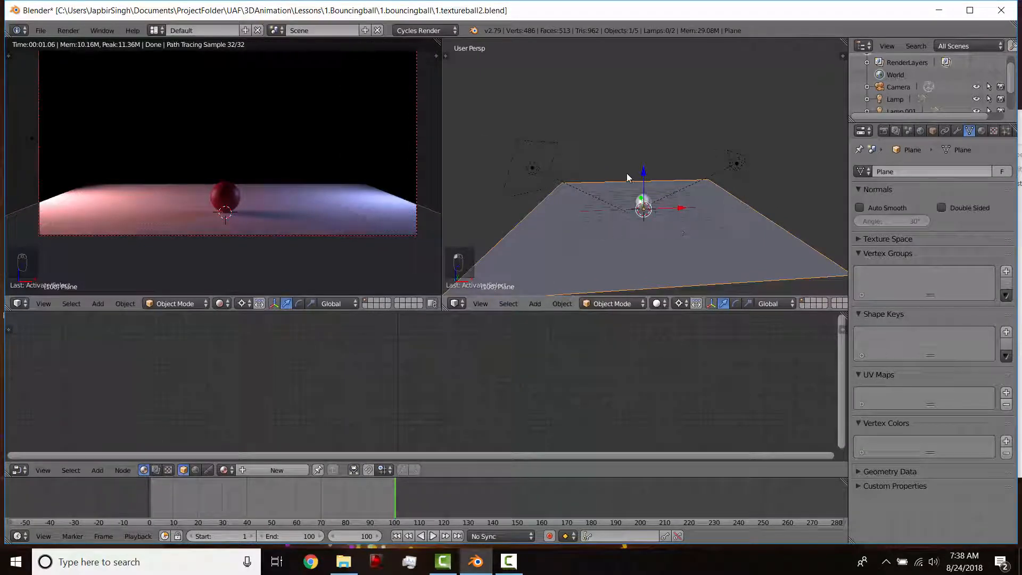
middle_click_drag(664, 206, 673, 258)
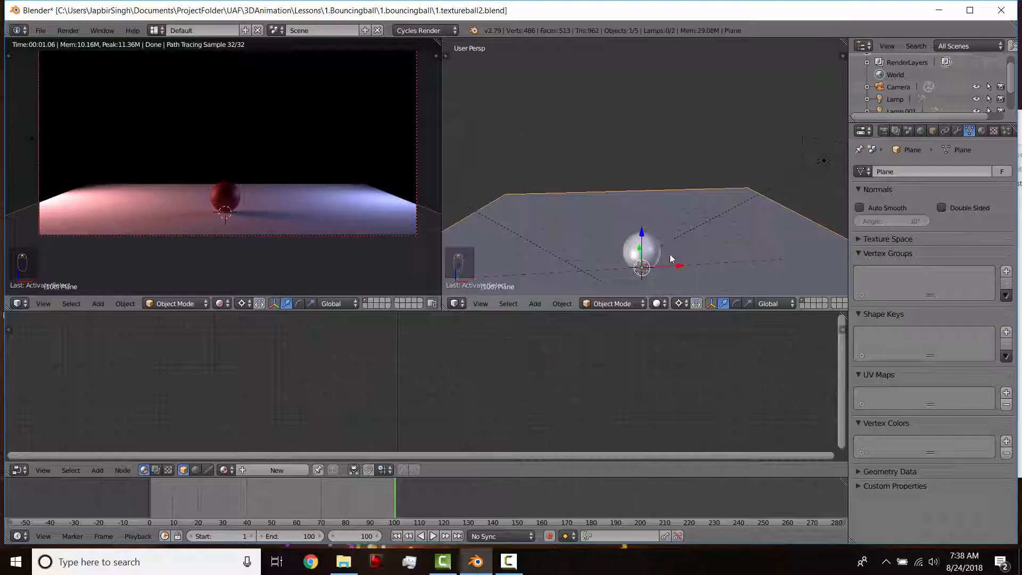
middle_click_drag(556, 267, 396, 375)
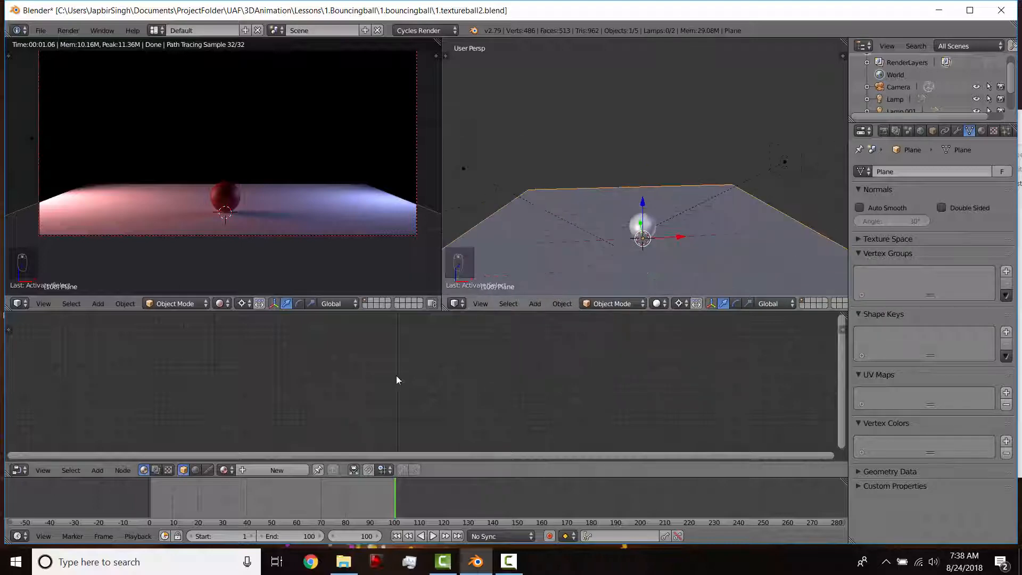
Step: Give the floor plane a new material and delete its default Diffuse BSDF node
middle_click_drag(500, 326, 573, 228)
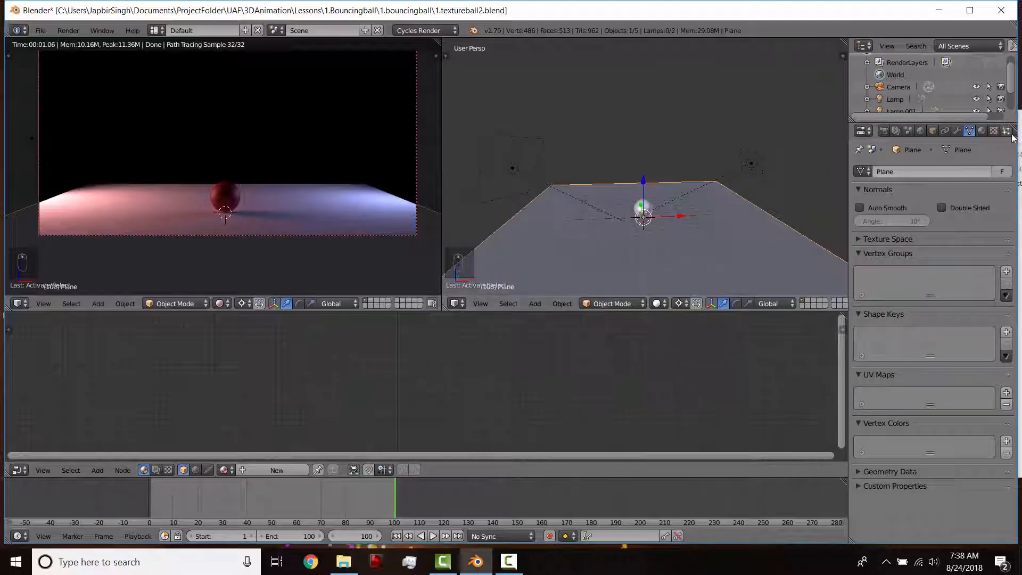
left_click(981, 131)
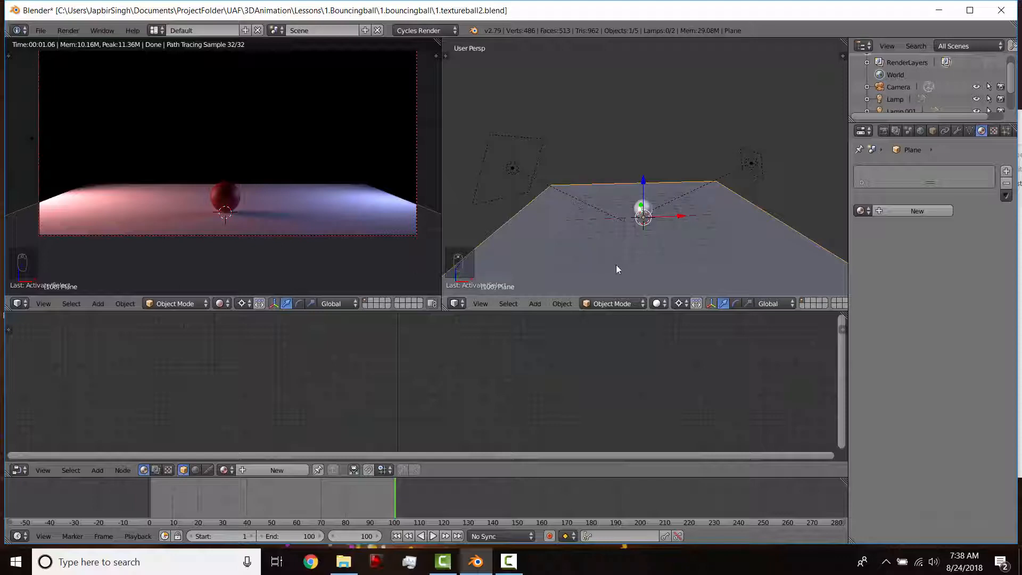
left_click(284, 470)
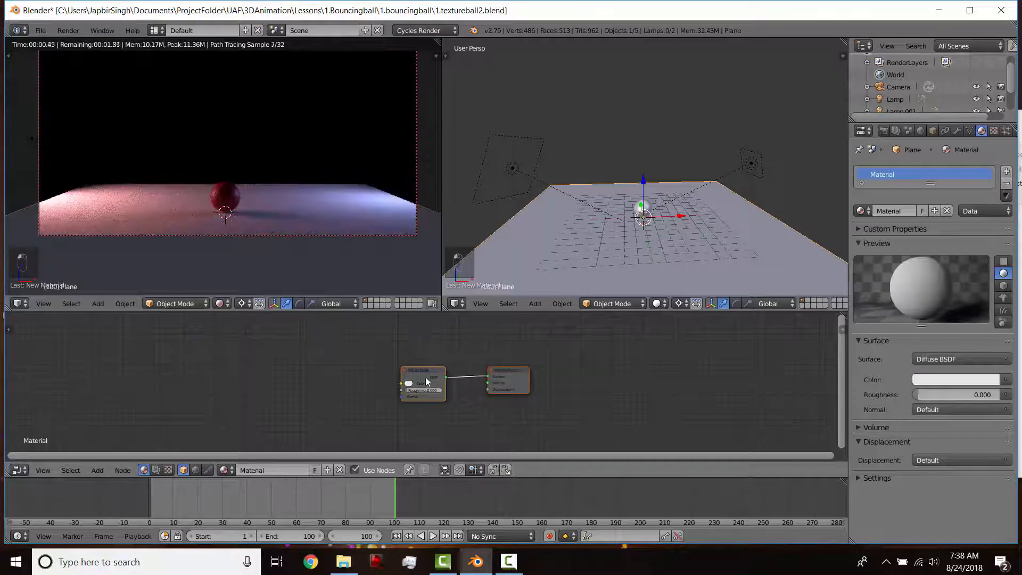
key("x")
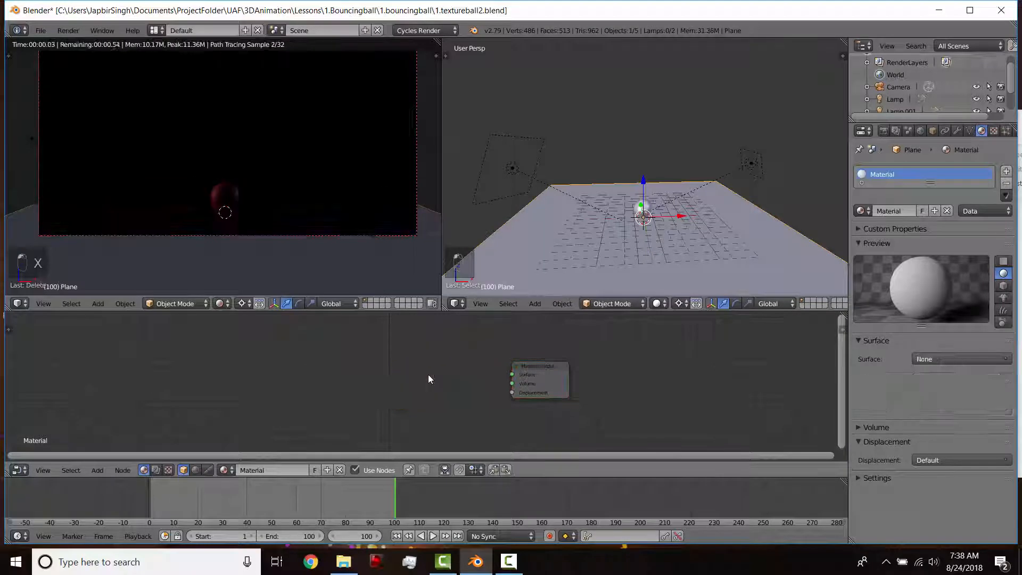
Step: Add a Principled BSDF node and connect it to the Surface input of the Material Output
key("shift+a")
mouse_move(430, 377)
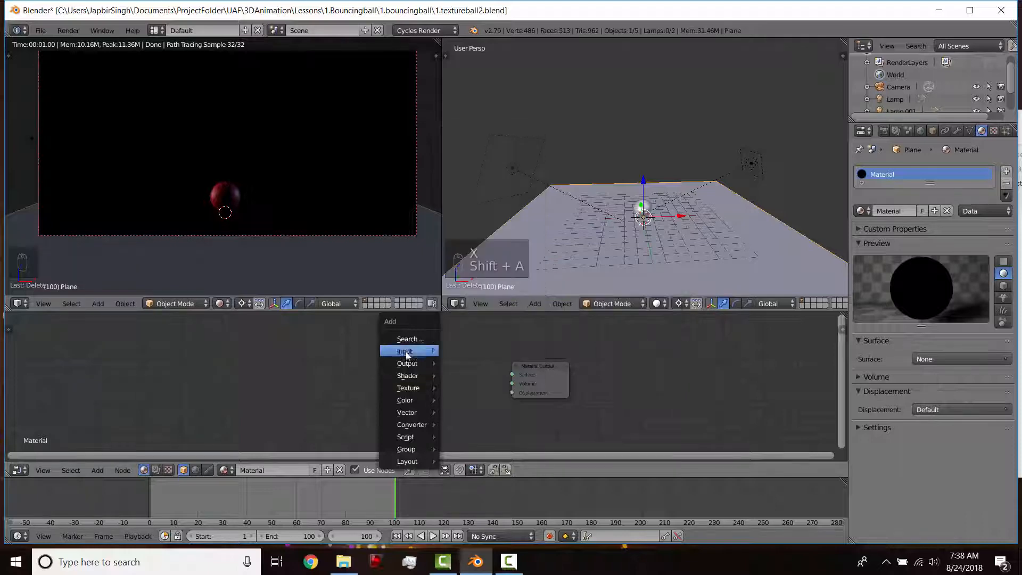
left_click(479, 268)
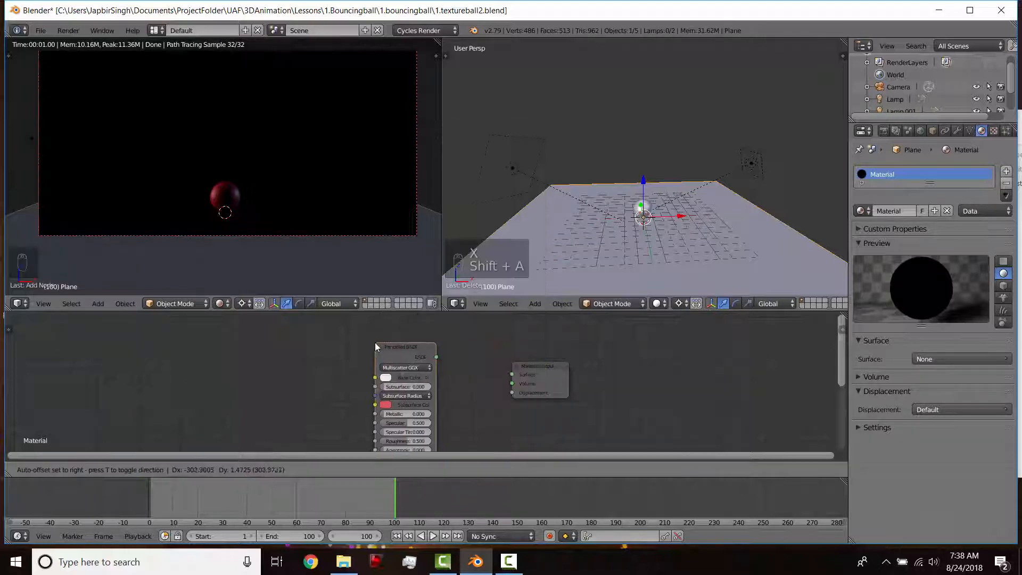
left_click(401, 350)
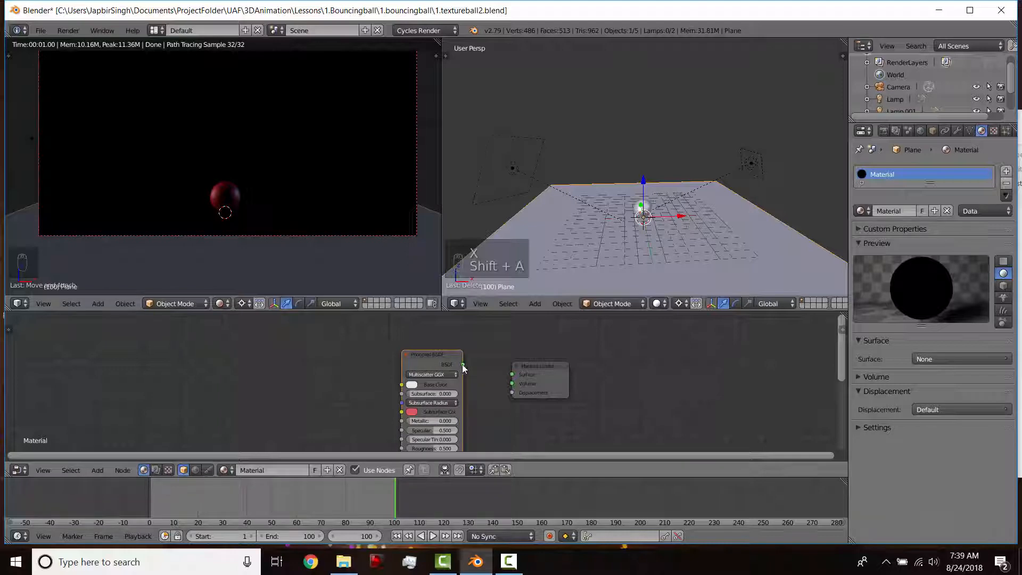
left_click_drag(463, 365, 512, 374)
Step: Add the Texture Coordinate, Mapping and Image Texture nodes to the Principled BSDF's base colour and space them away from the shader
middle_click_drag(310, 379, 458, 354)
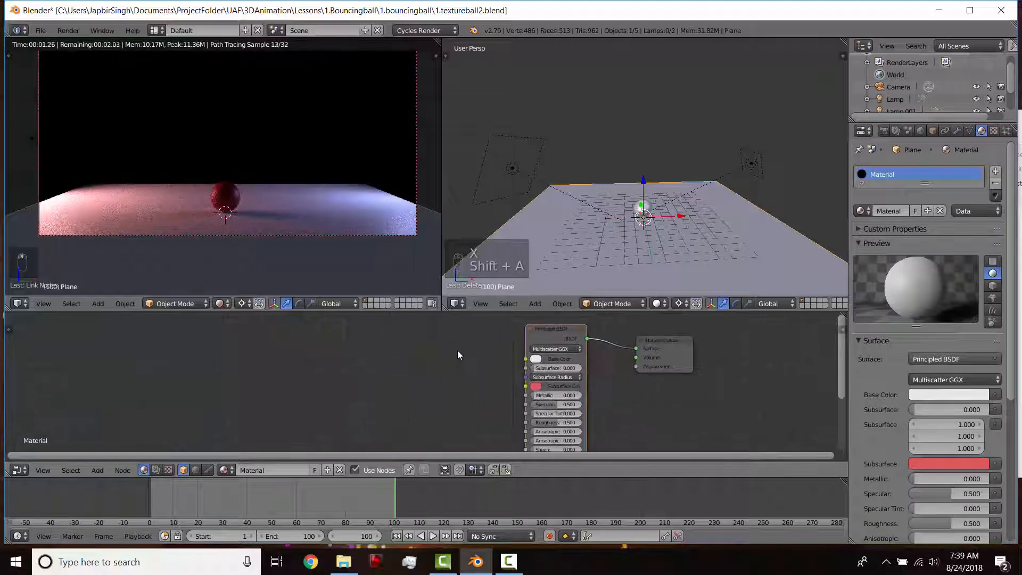
scroll(480, 352, "down", 1)
key("ctrl+t")
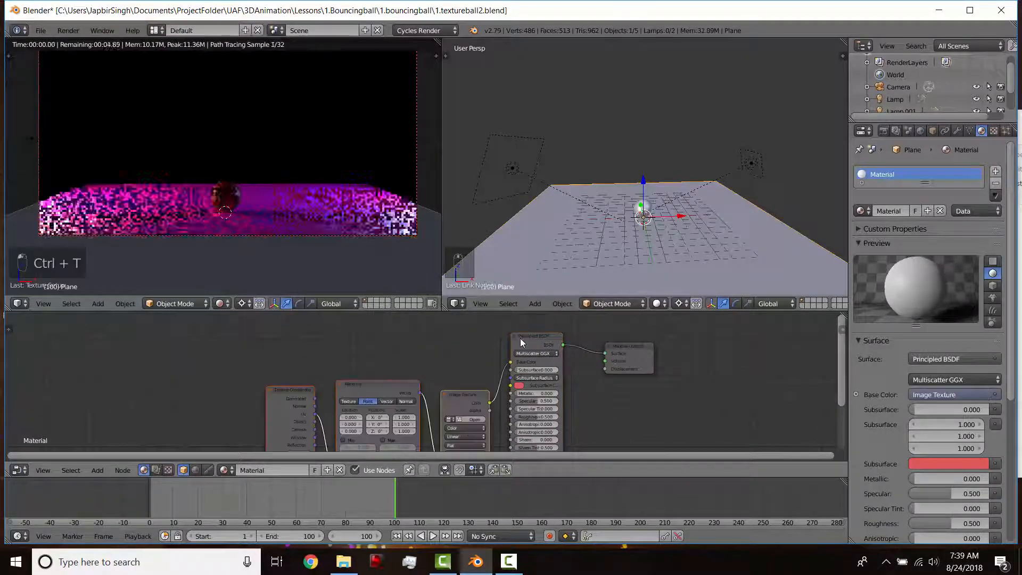
key("g")
left_click(249, 362)
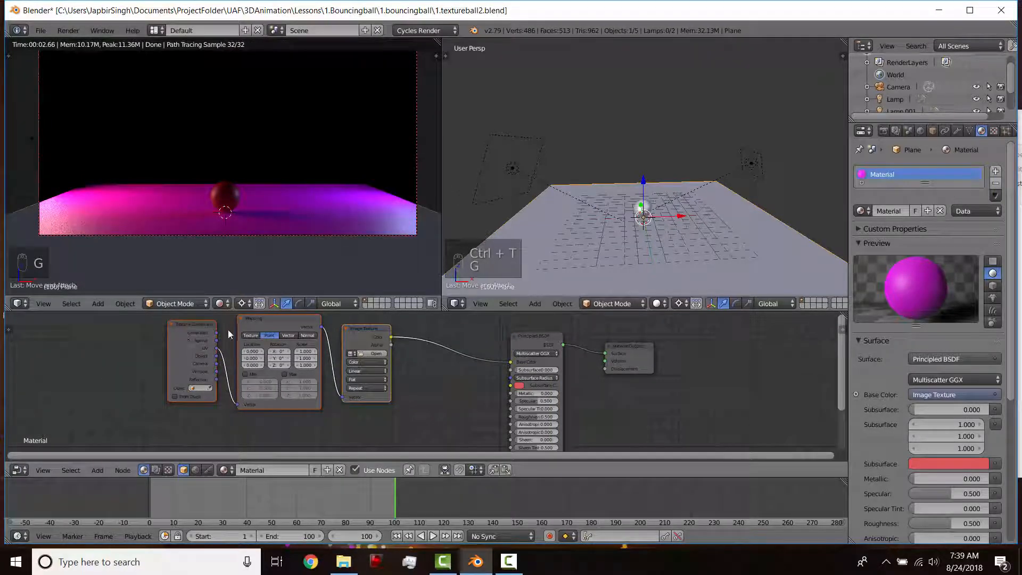
Step: Load road_01_1.png from the textures folder into the floor's Image Texture node
left_click(363, 353)
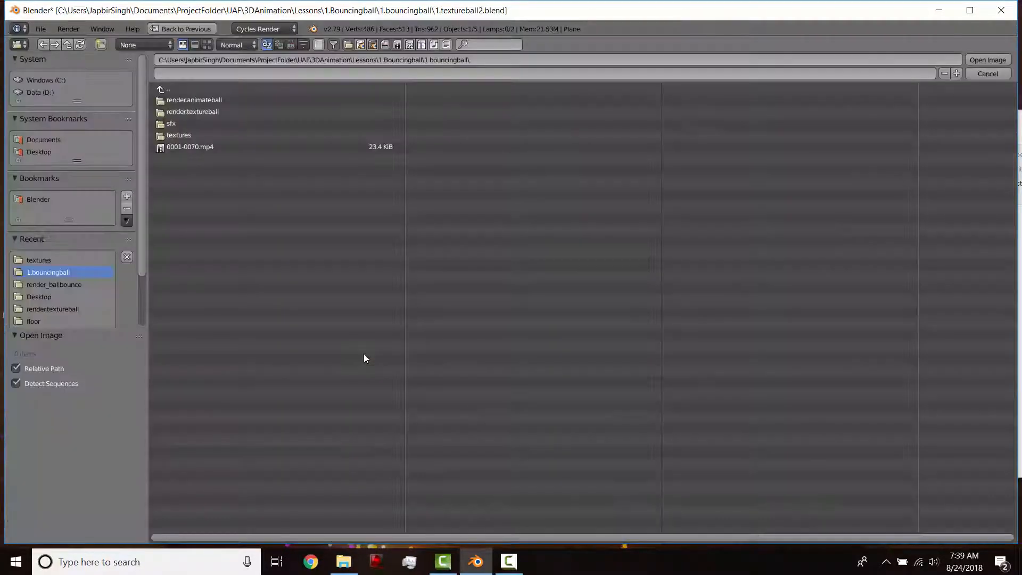
left_click(195, 135)
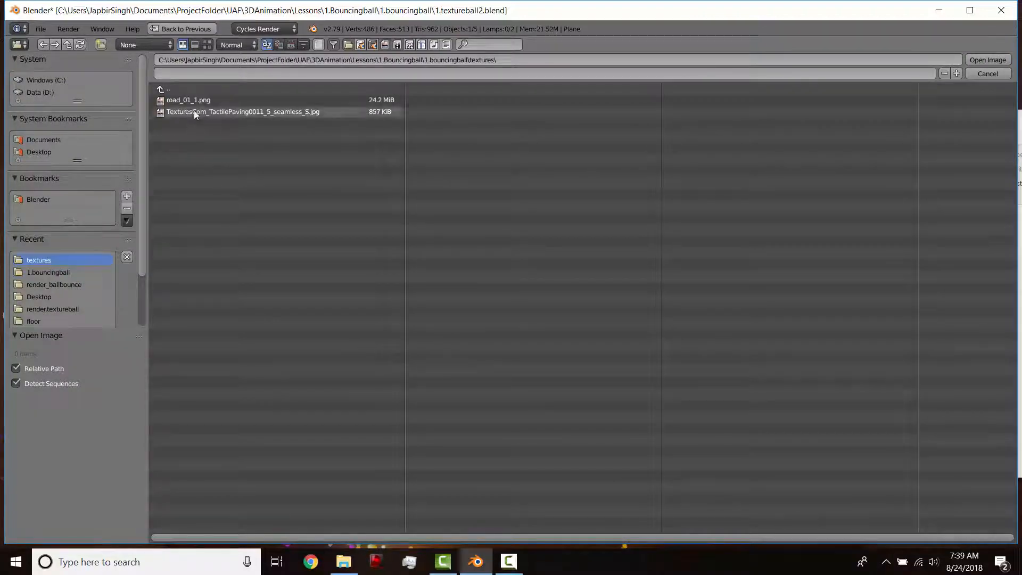
left_click(180, 101)
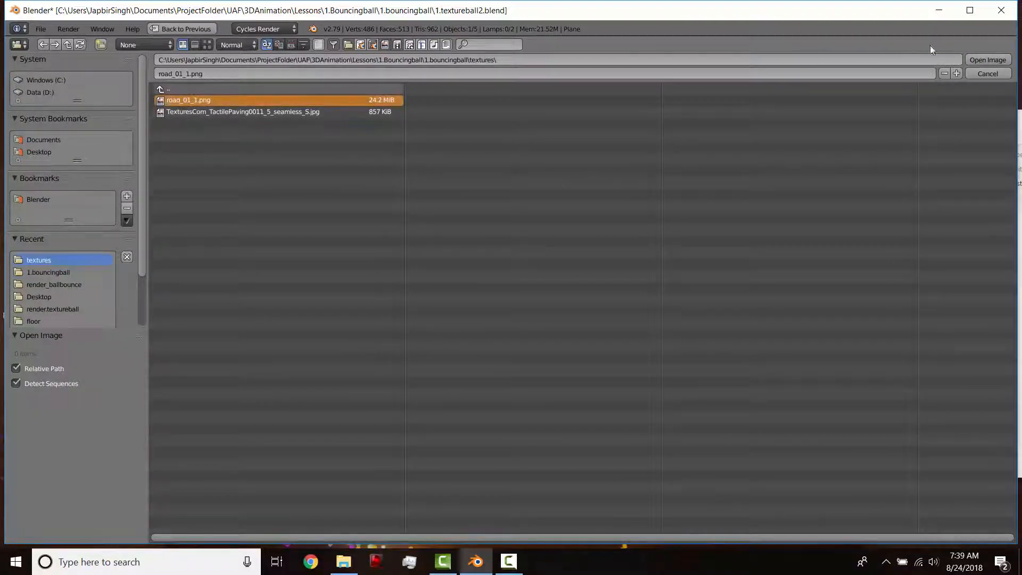
left_click(987, 60)
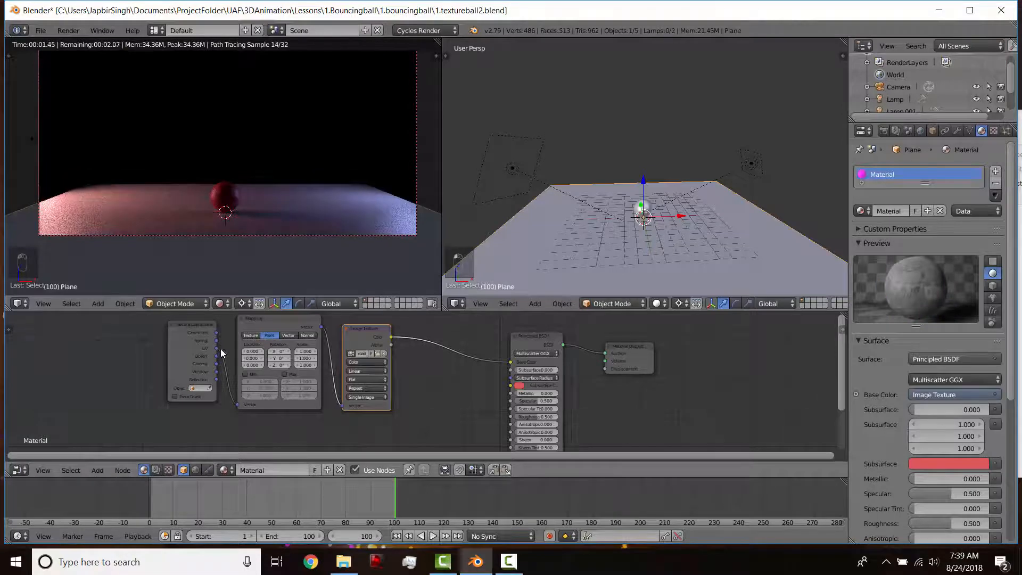
Step: Turn the perspective view into a UV/Image Editor and unlink the Render Result from it
left_click(454, 303)
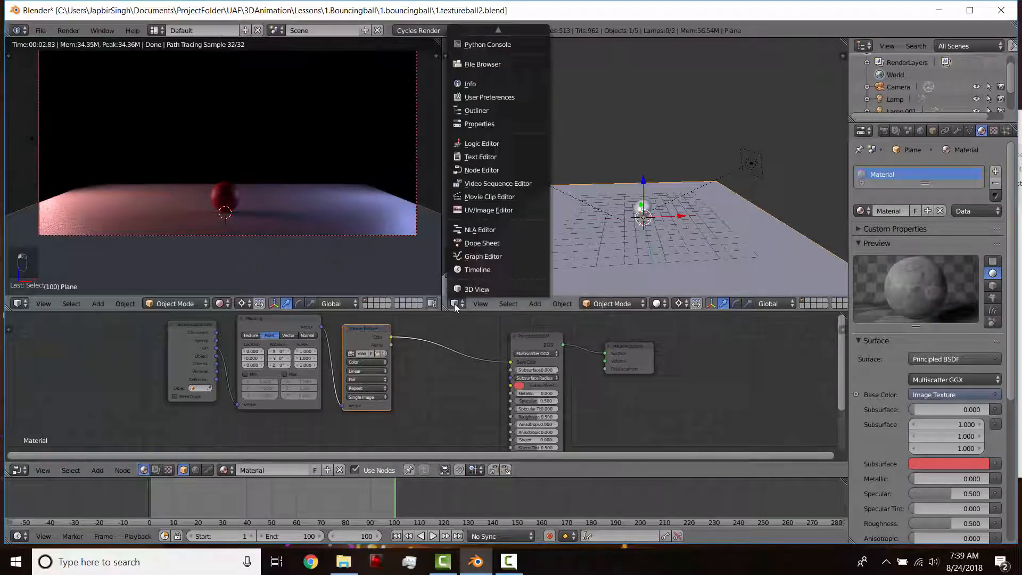
left_click(484, 210)
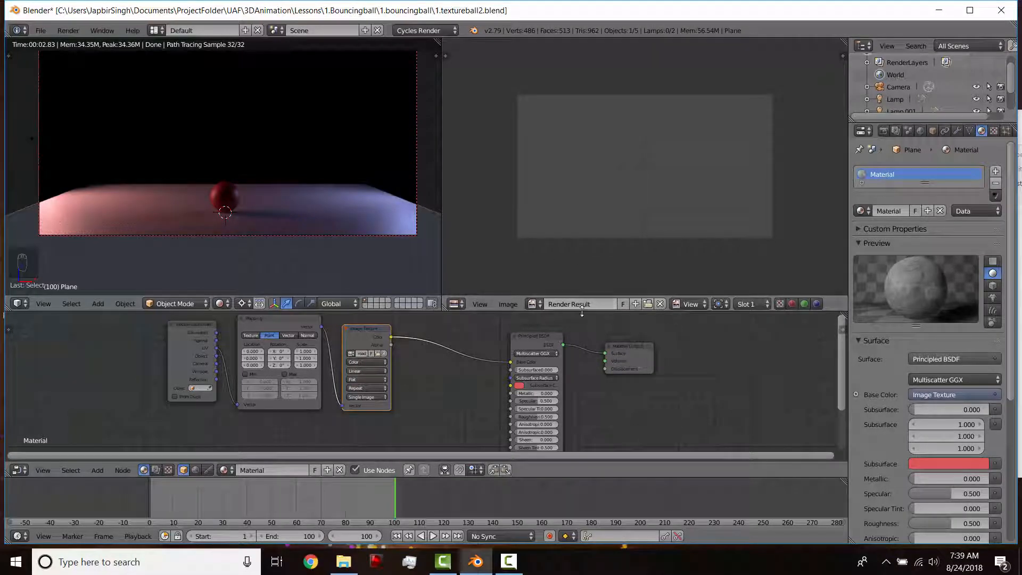
left_click(660, 304)
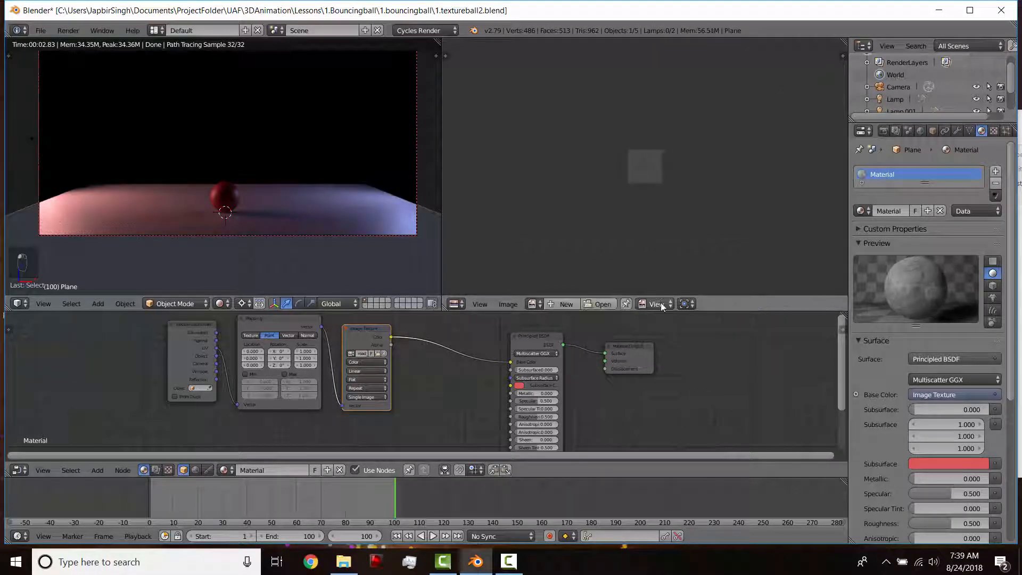
scroll(674, 216, "up", 7)
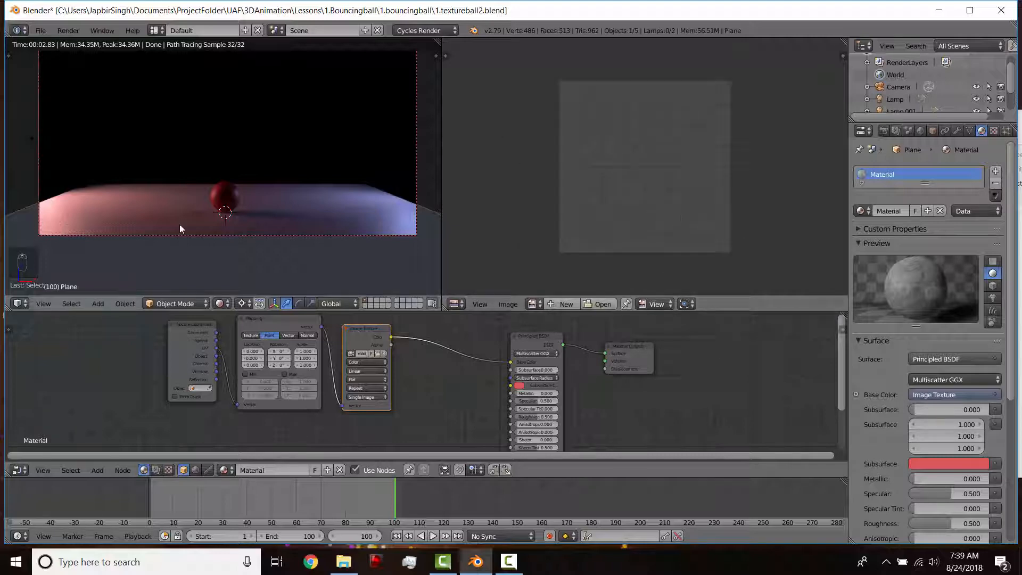
Step: Leave rendered shading in the camera view and unwrap the floor plane in Edit Mode
key("shift+z")
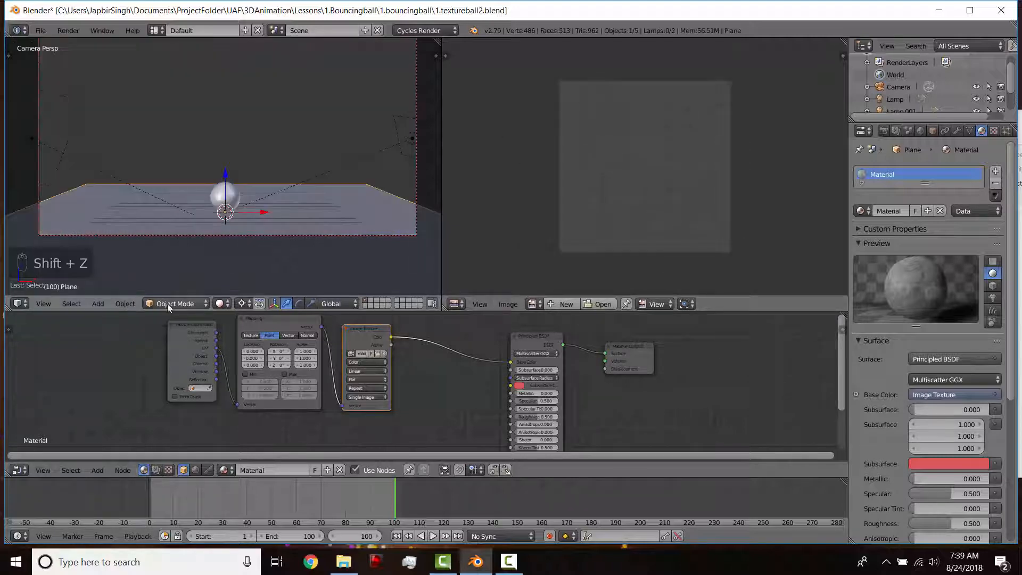
key("Tab")
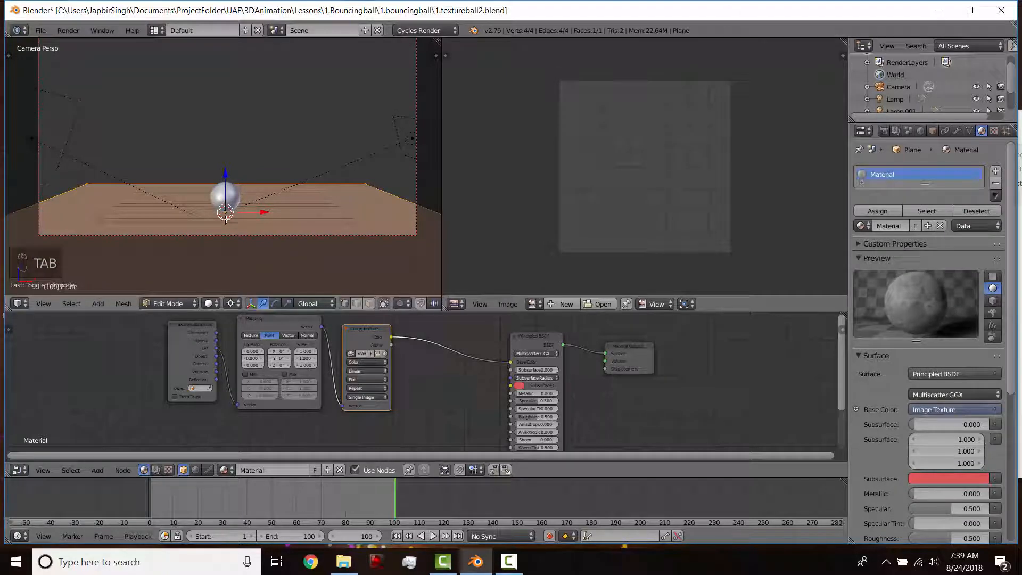
key("space")
type("unw")
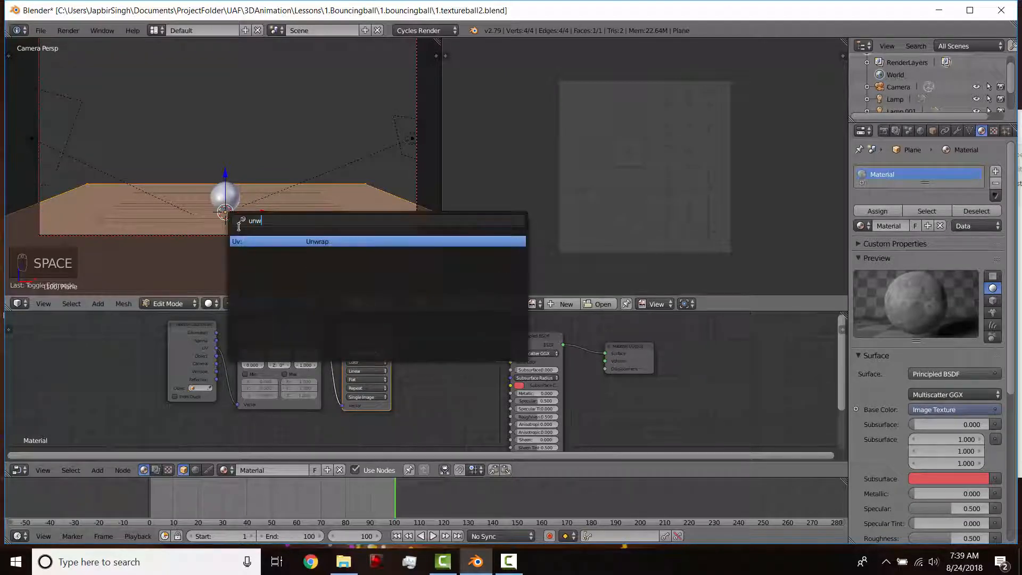
key("Return")
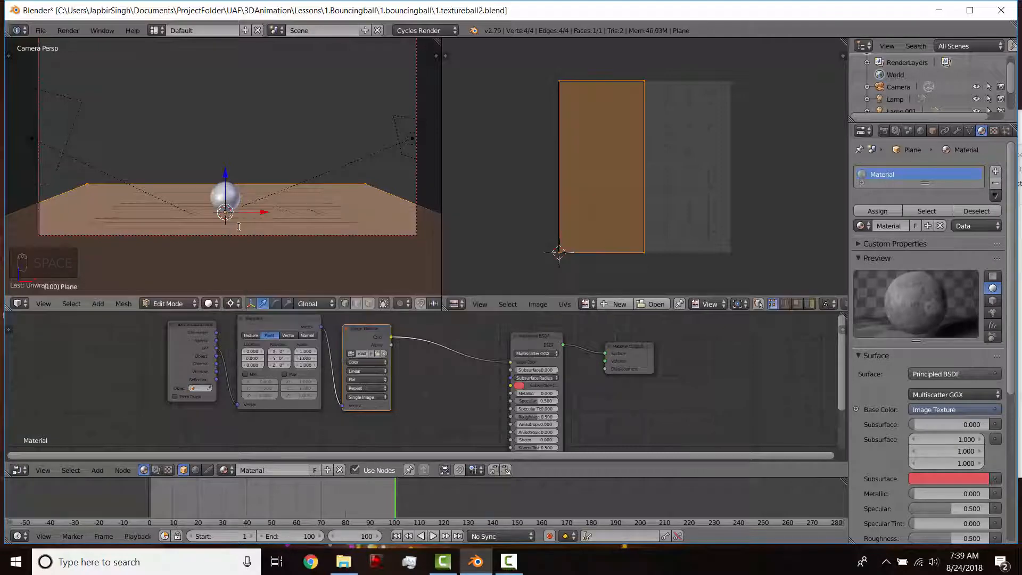
key("u")
left_click(237, 227)
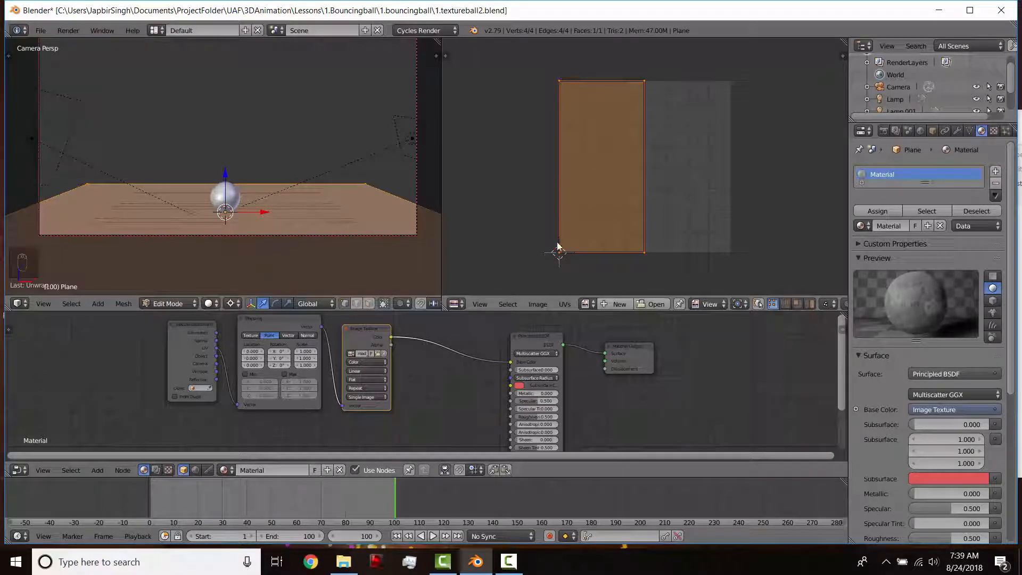
Step: Select the plane's far-left corner, keep UV and mesh selection in sync, and try moving that corner's UV point
right_click(84, 184)
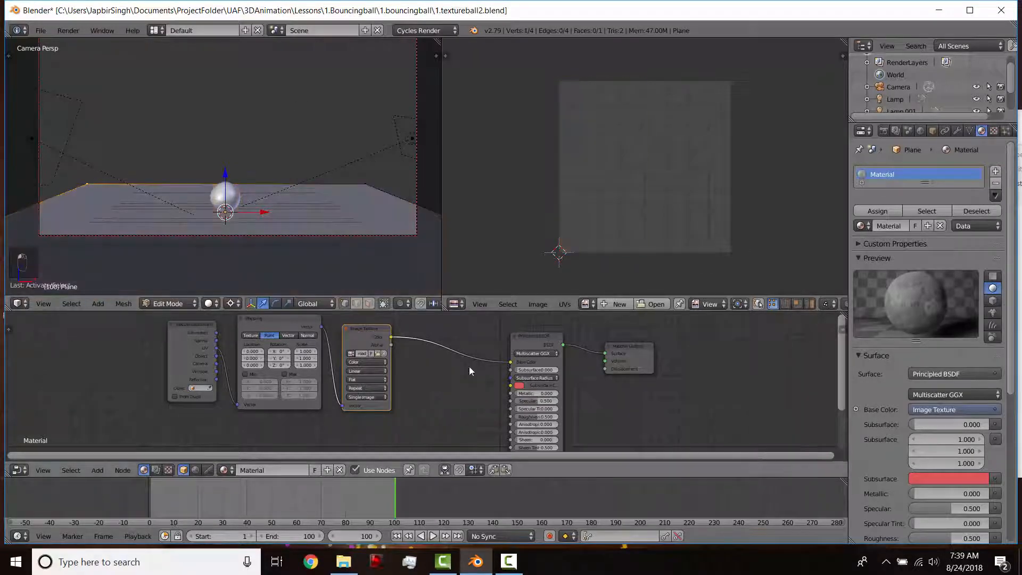
scroll(718, 306, "down", 2)
left_click(723, 304)
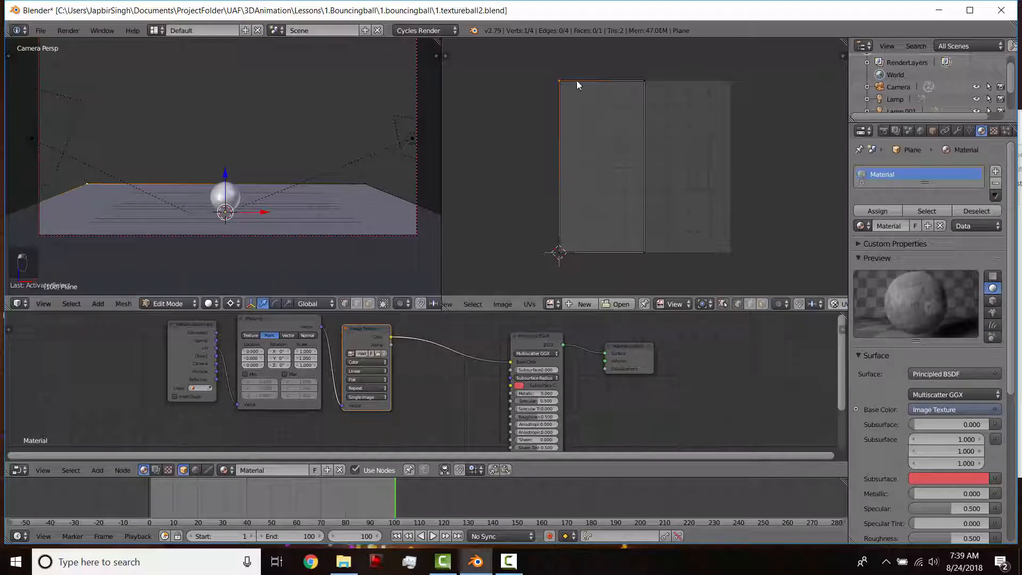
key("g")
right_click(557, 101)
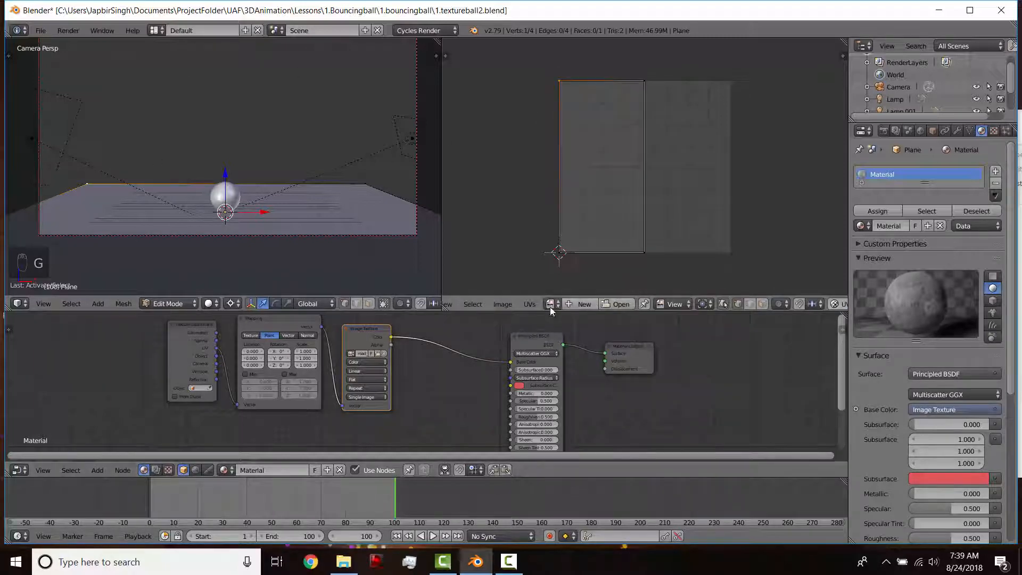
Step: Show road_01_1.png behind the UV layout and set the camera view's shading to Texture
left_click(551, 304)
left_click(567, 333)
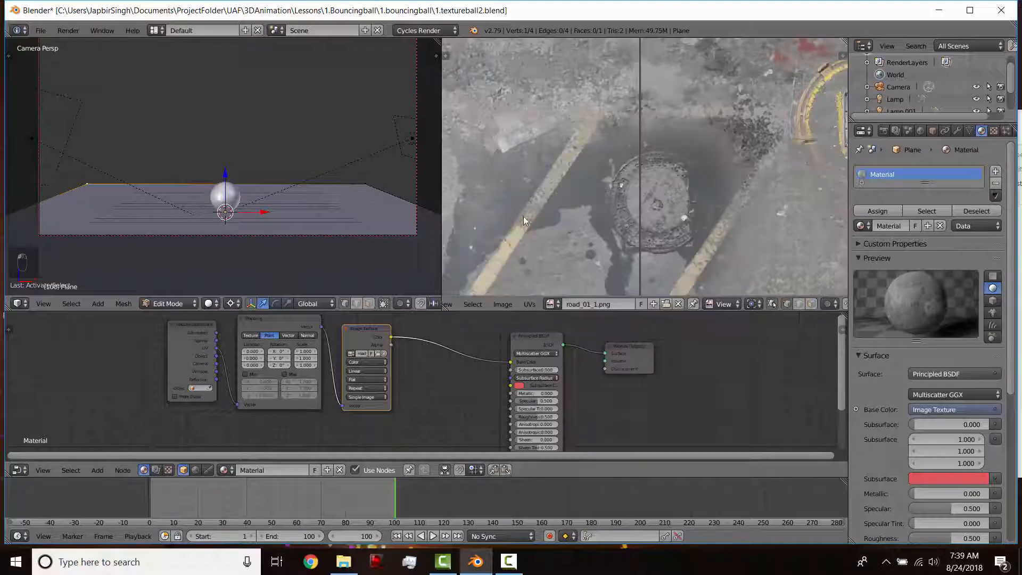
scroll(527, 210, "down", 3)
left_click(209, 304)
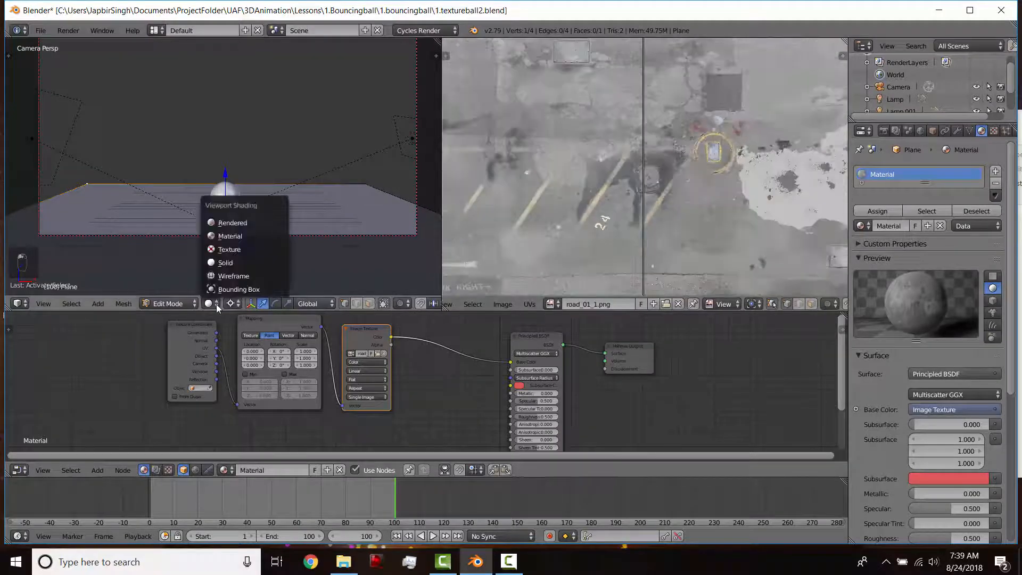
left_click(230, 250)
Step: Try moving the upper corner points of the floor's UV face over the road image
scroll(556, 113, "down", 2)
key("g")
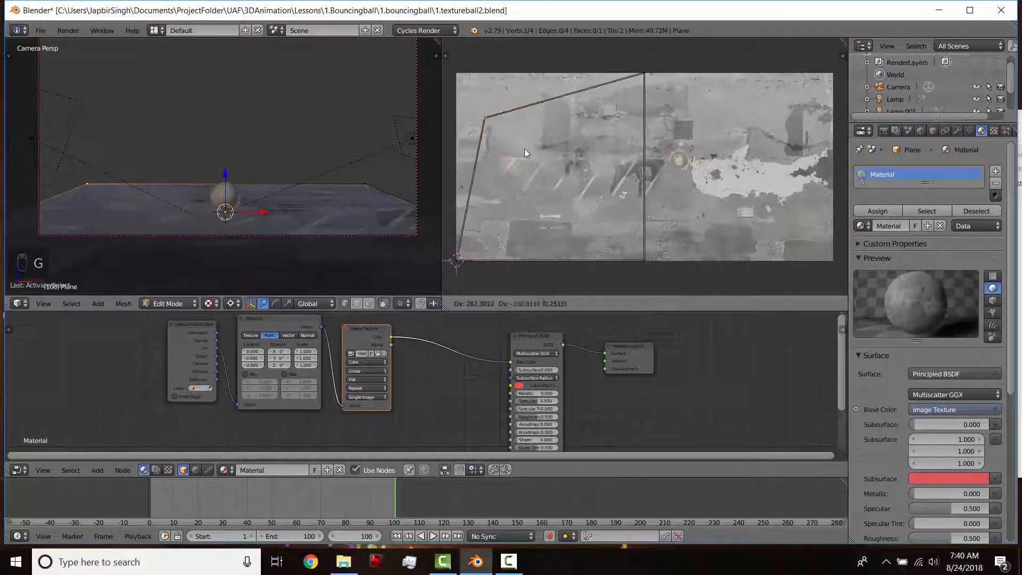
left_click(497, 111)
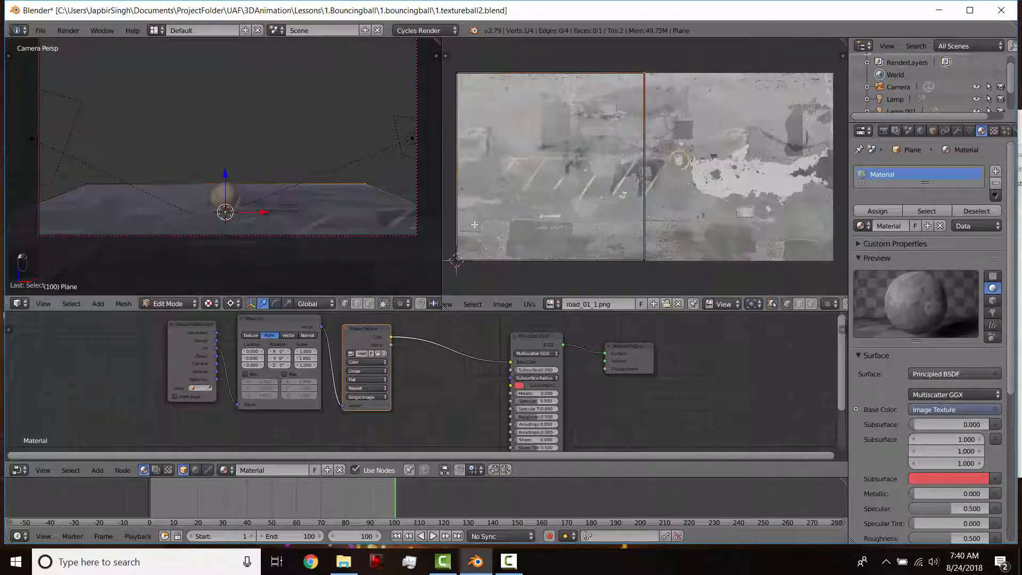
key("g")
right_click(683, 181)
Step: Move the UV face's two right-hand points along X to the right border of the road image
scroll(683, 208, "down", 2)
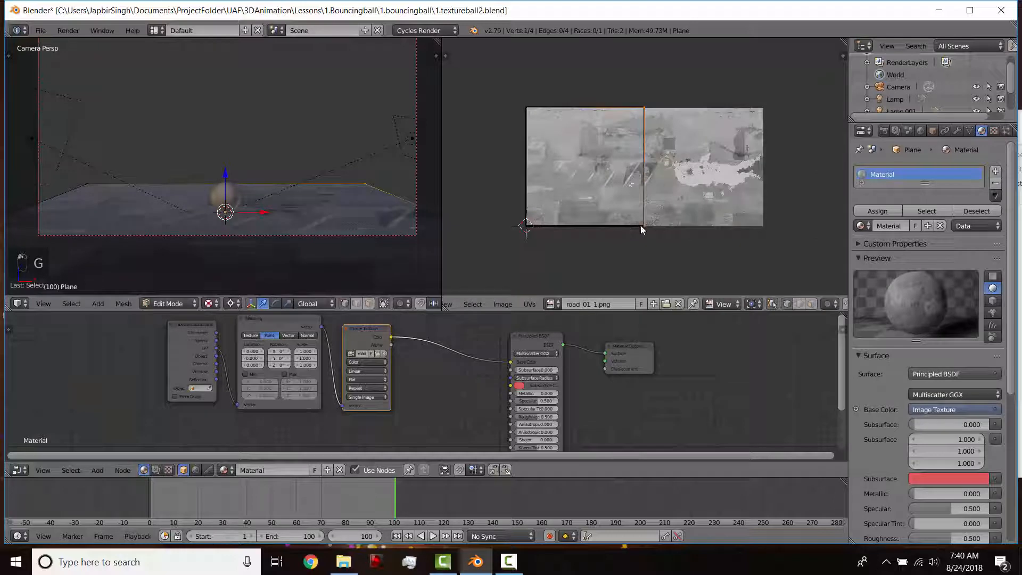
right_click(643, 226, "shift")
key("g")
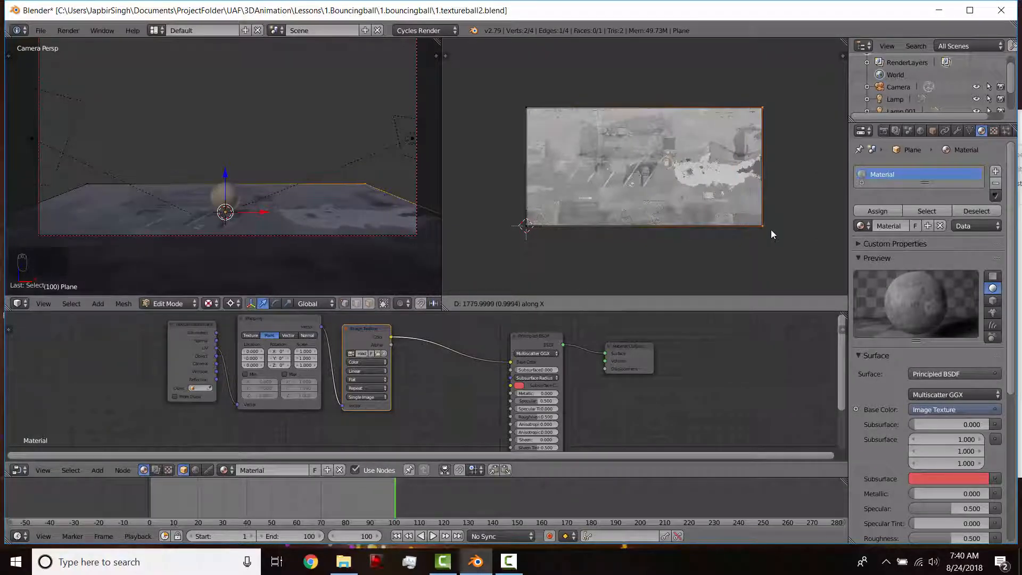
left_click(770, 229)
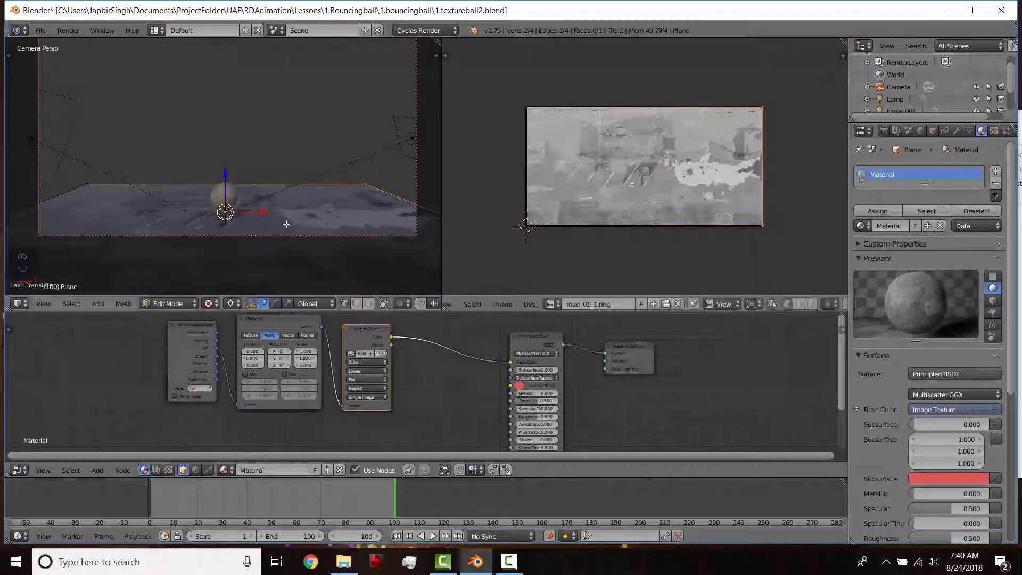
Step: Try moving the lower-right corner point of the floor's UV face
right_click(532, 227)
right_click(784, 228)
key("g")
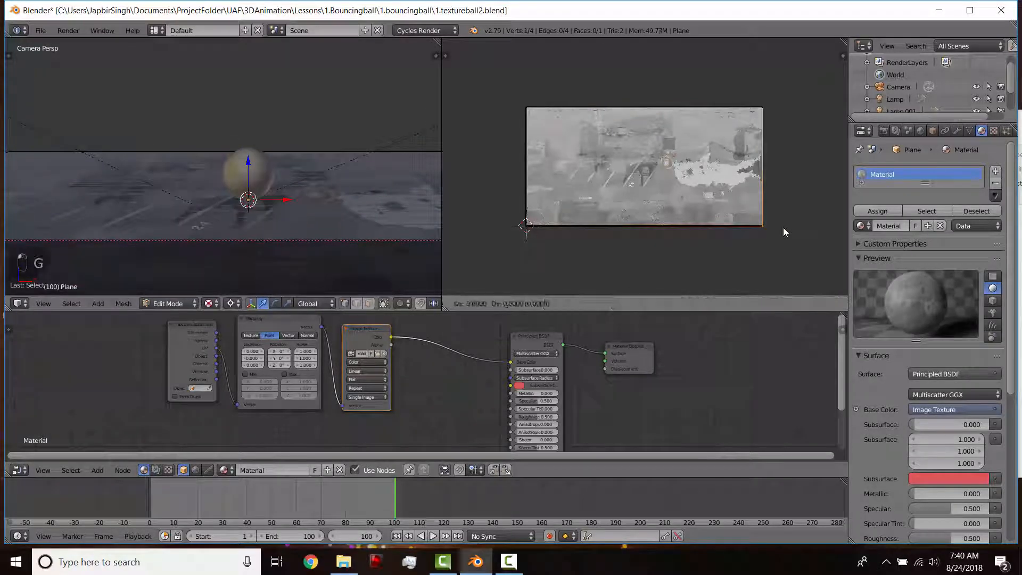
right_click(781, 218)
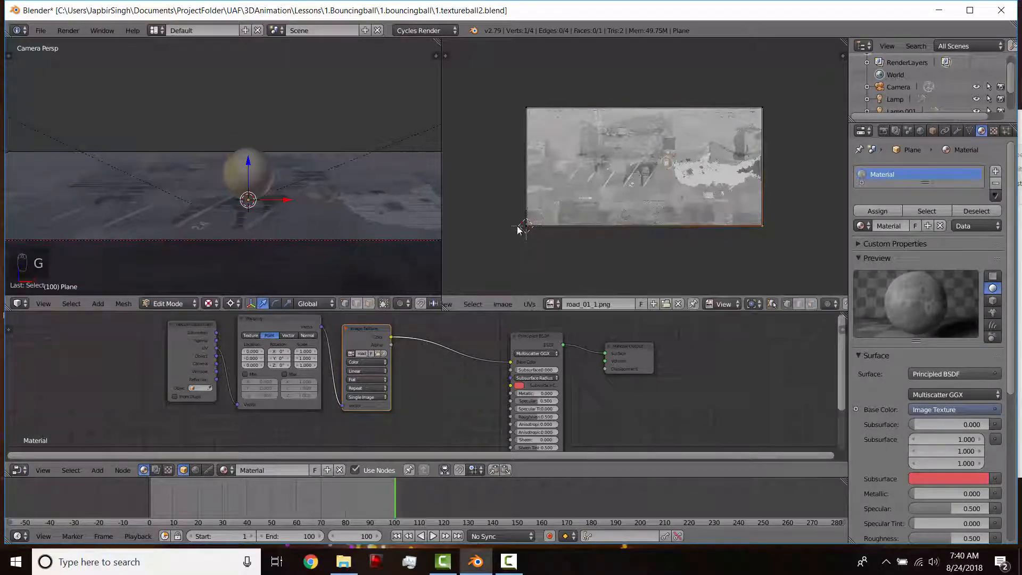
Step: Try moving the lower edge of the floor's UV face along Y over the road image
key("g")
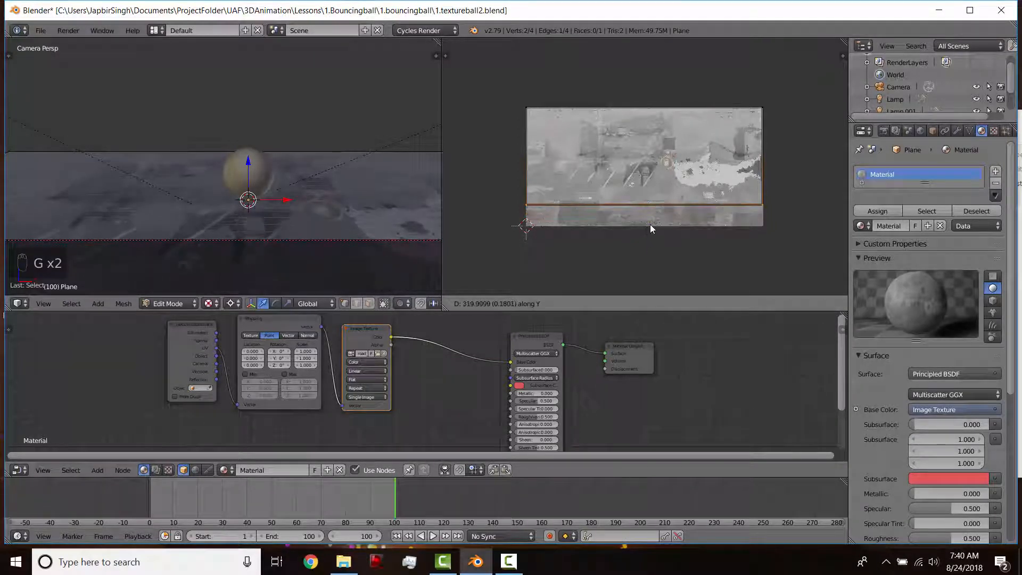
right_click(650, 225)
scroll(700, 205, "down", 1)
Step: Scale the floor's whole UV face down to about half the road image's width and place it near the image's middle
key("a")
key("a")
key("a")
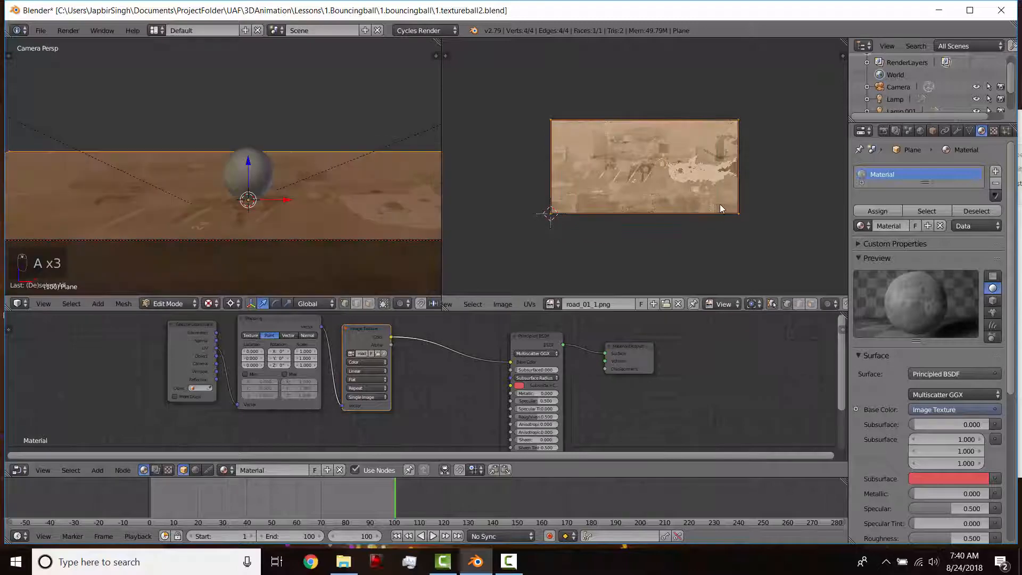
key("s")
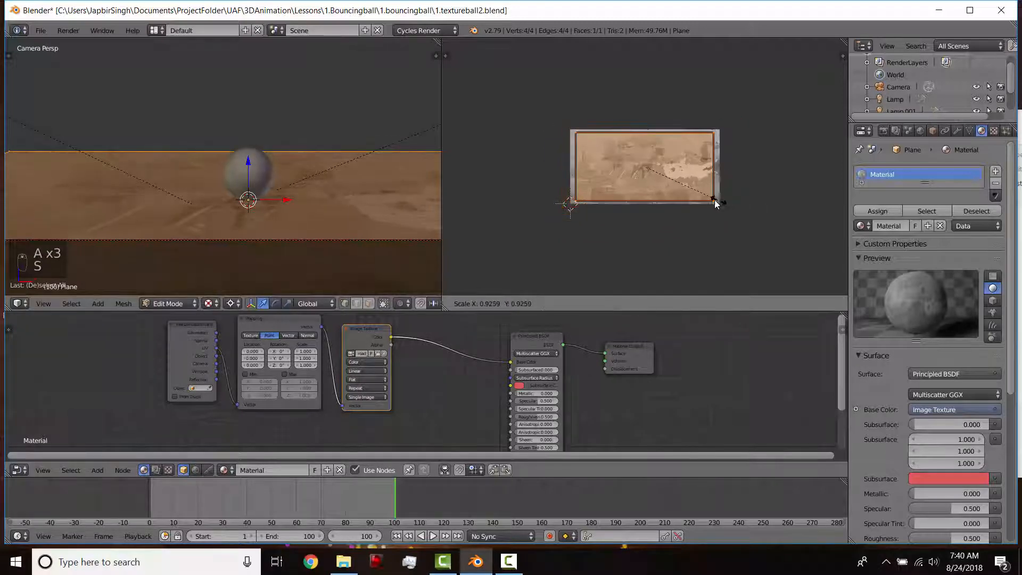
left_click(681, 193)
key("g")
left_click(674, 189)
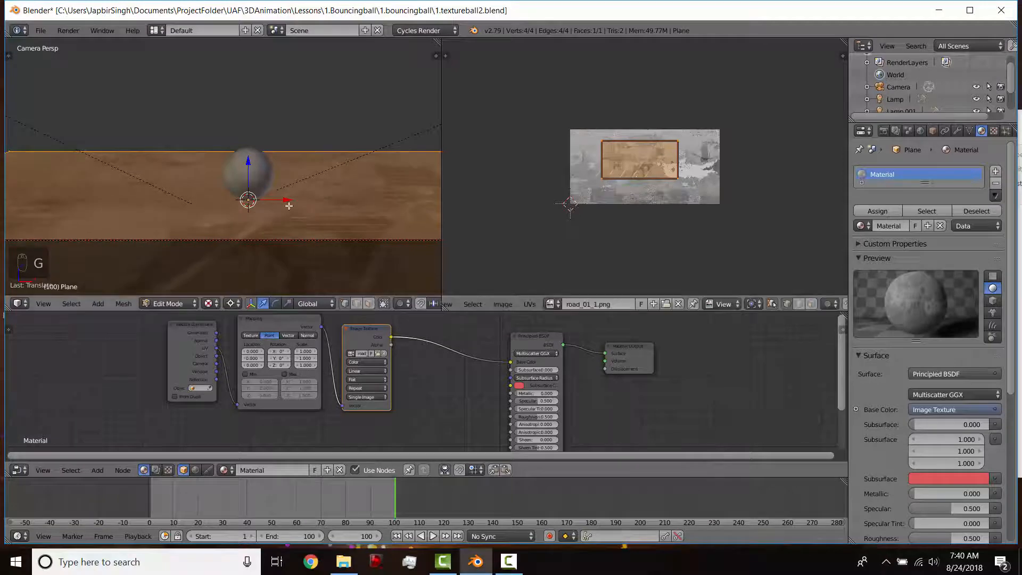
Step: Select the floor plane's back edge and set the camera view's shading to Solid
scroll(306, 207, "down", 2)
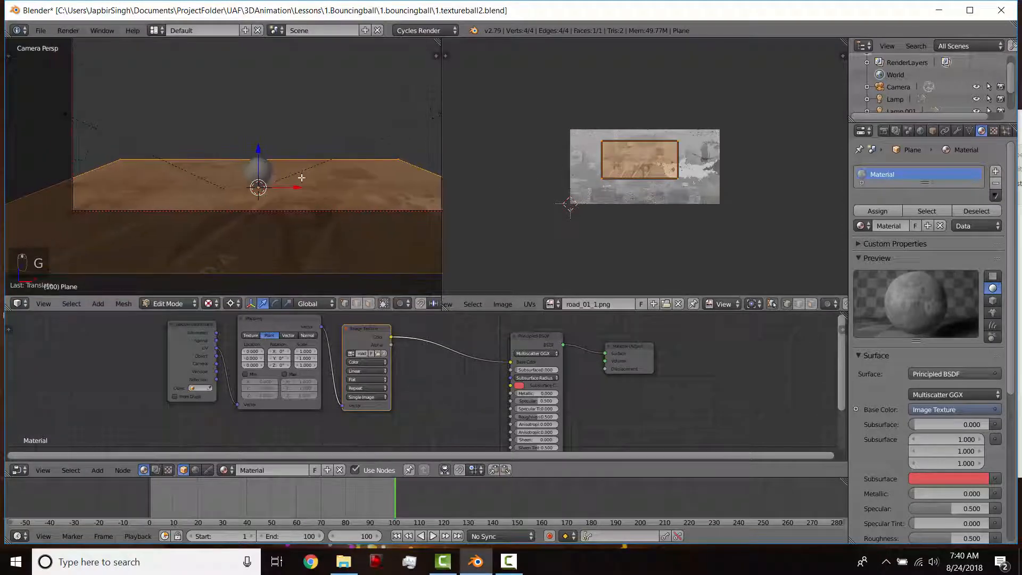
scroll(301, 177, "up", 2)
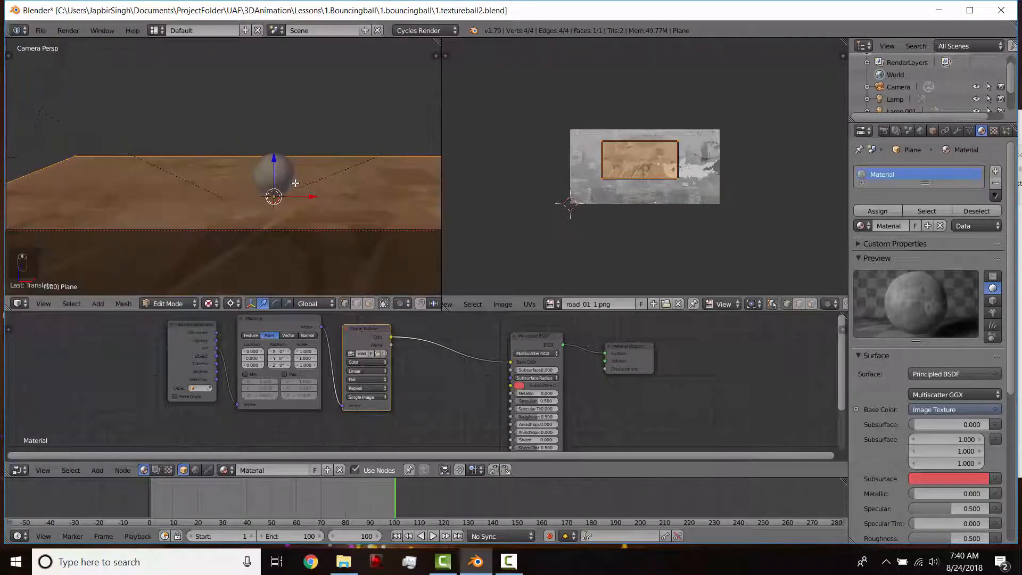
scroll(310, 195, "down", 2)
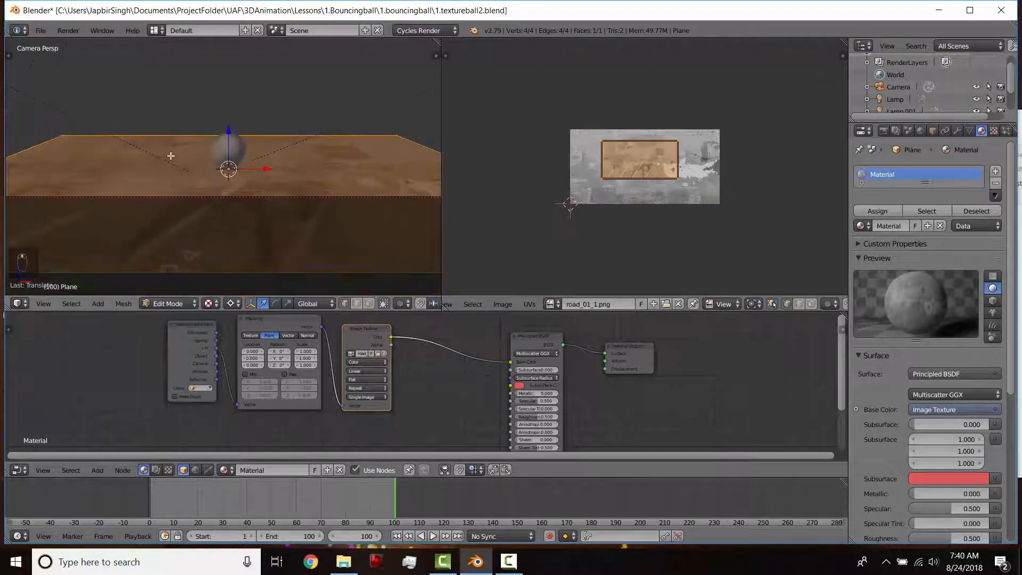
scroll(139, 156, "down", 2)
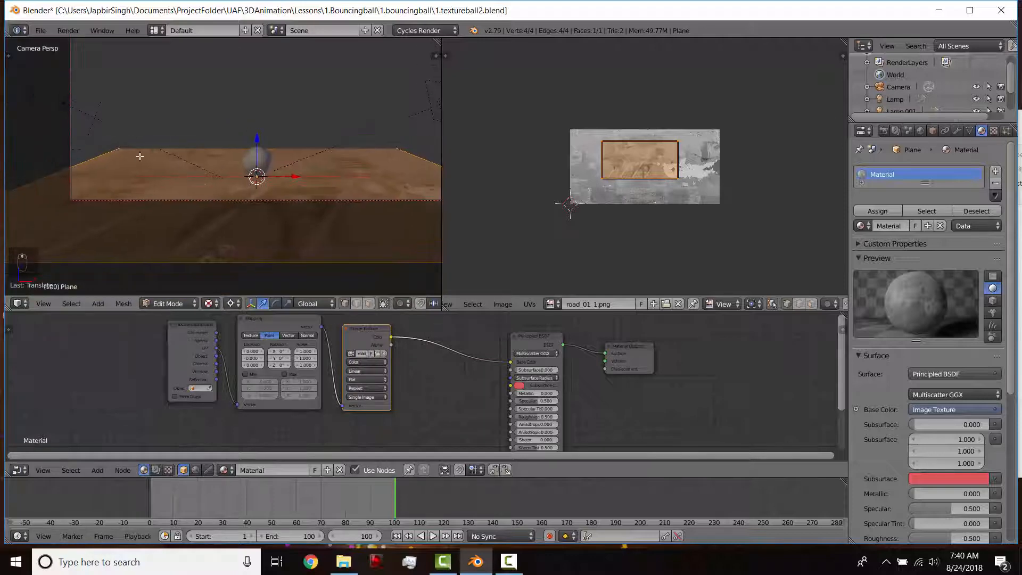
right_click(139, 156)
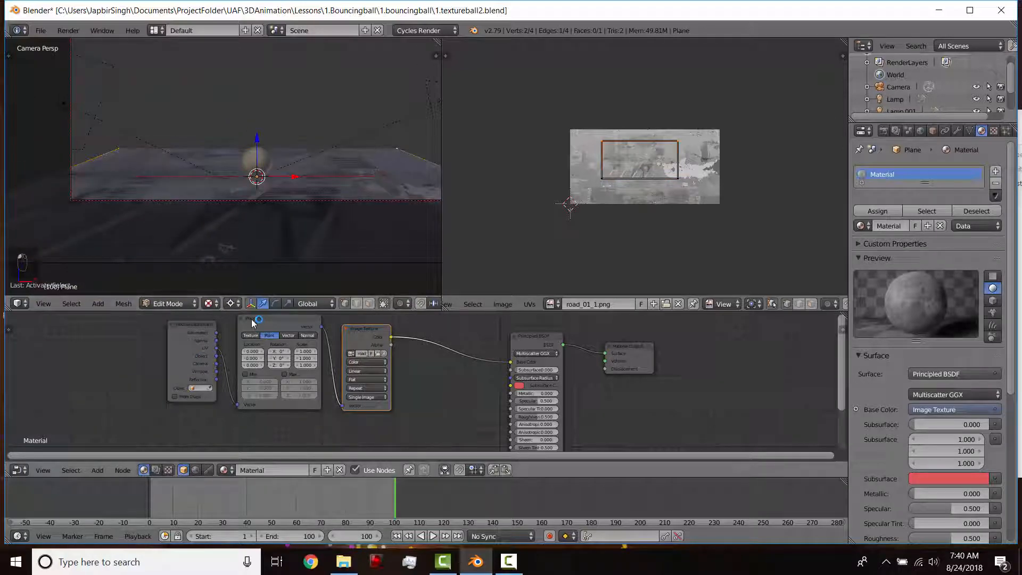
left_click(208, 304)
left_click(226, 263)
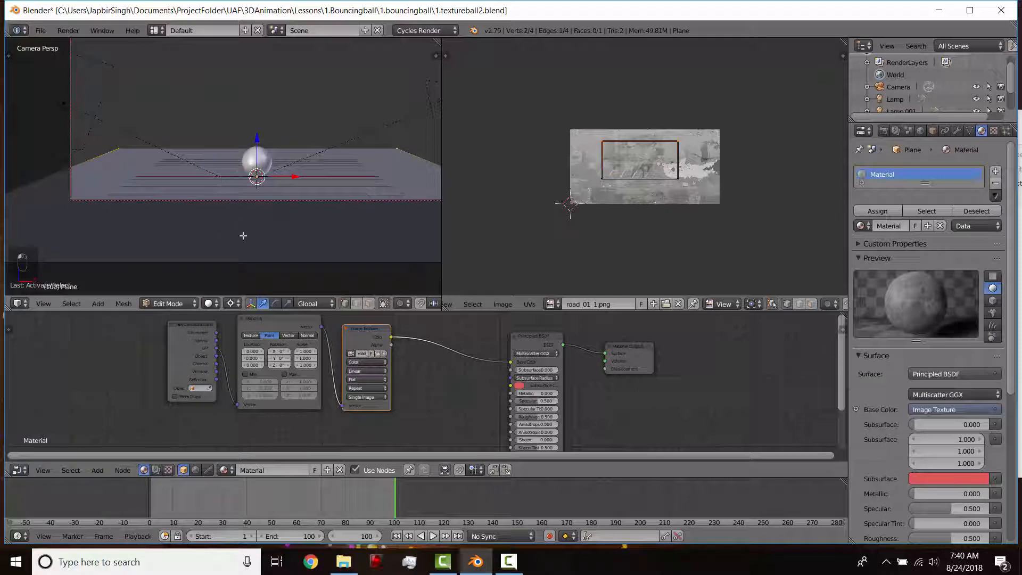
key("z")
key("z")
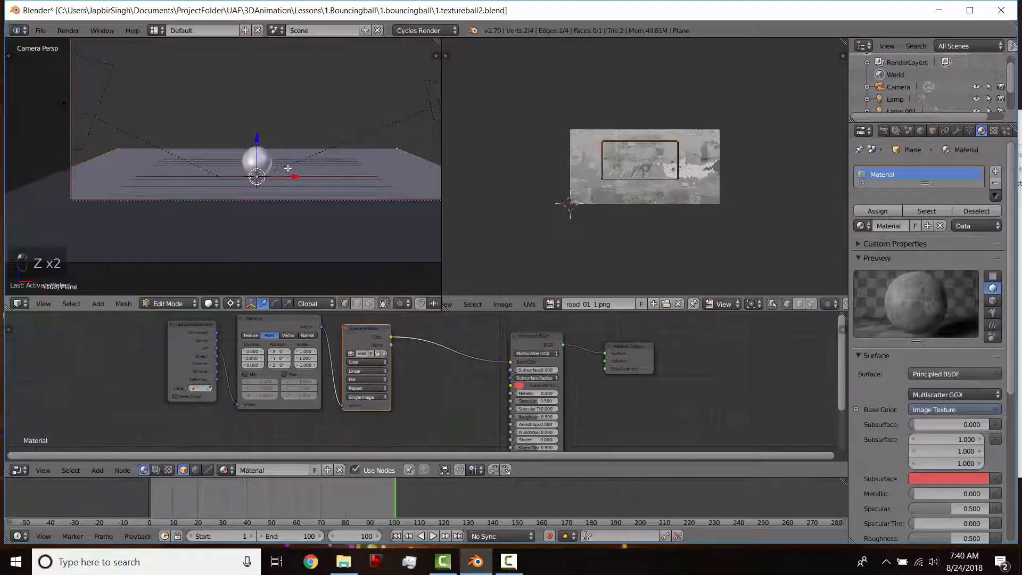
Step: Extrude the floor's back edge up about 1.8 along Z and backward about 2.7 along Y to form a ledge
middle_click_drag(306, 167, 231, 145)
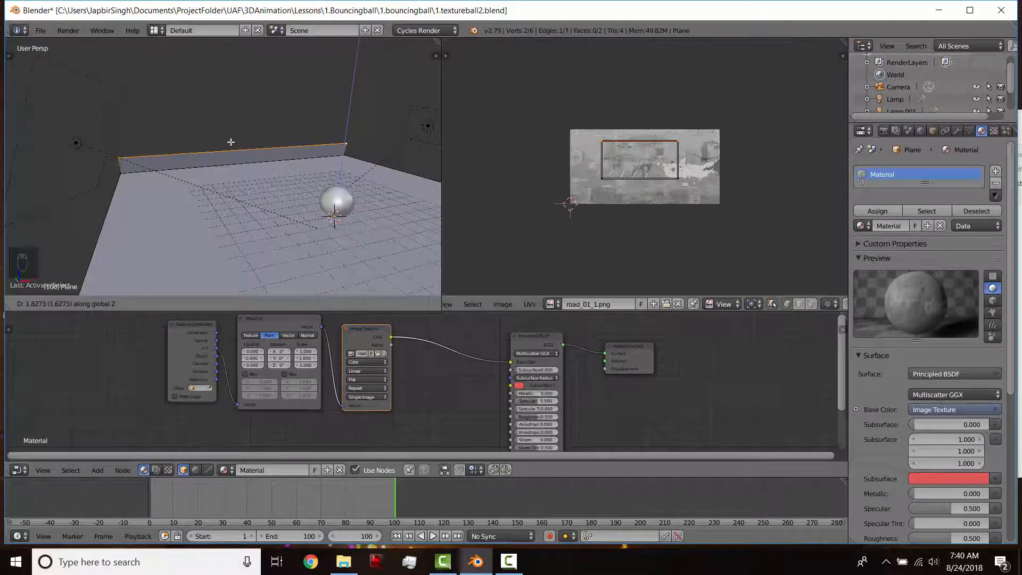
left_click(234, 147)
key("e")
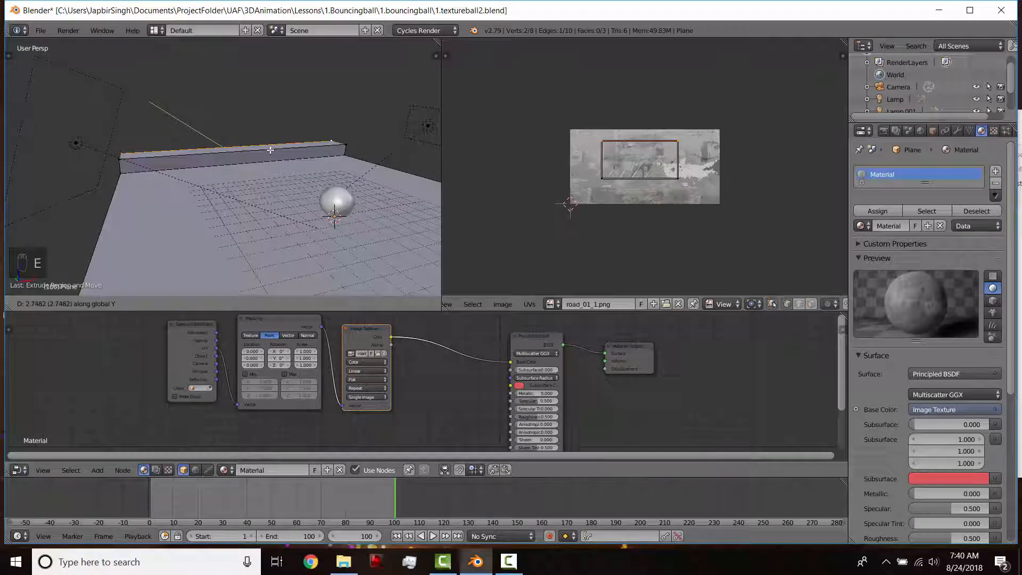
left_click(270, 150)
Step: Set the 3D view's shading to Texture and check the road image on the extruded ledge
left_click(217, 305)
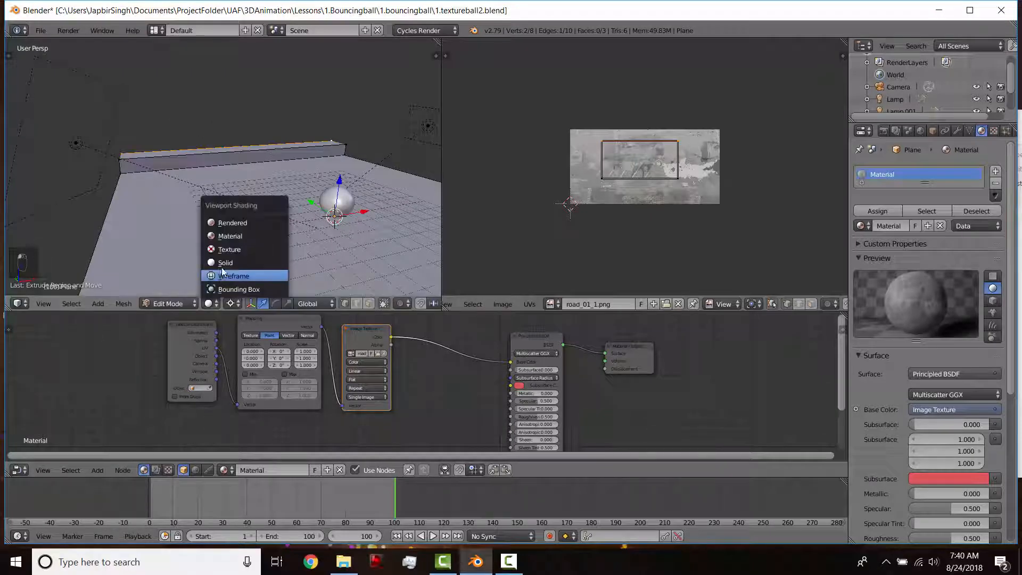
left_click(218, 223)
scroll(207, 189, "up", 3)
mouse_move(191, 159)
middle_mouse_down()
mouse_move(173, 166)
mouse_move(190, 175)
middle_mouse_up()
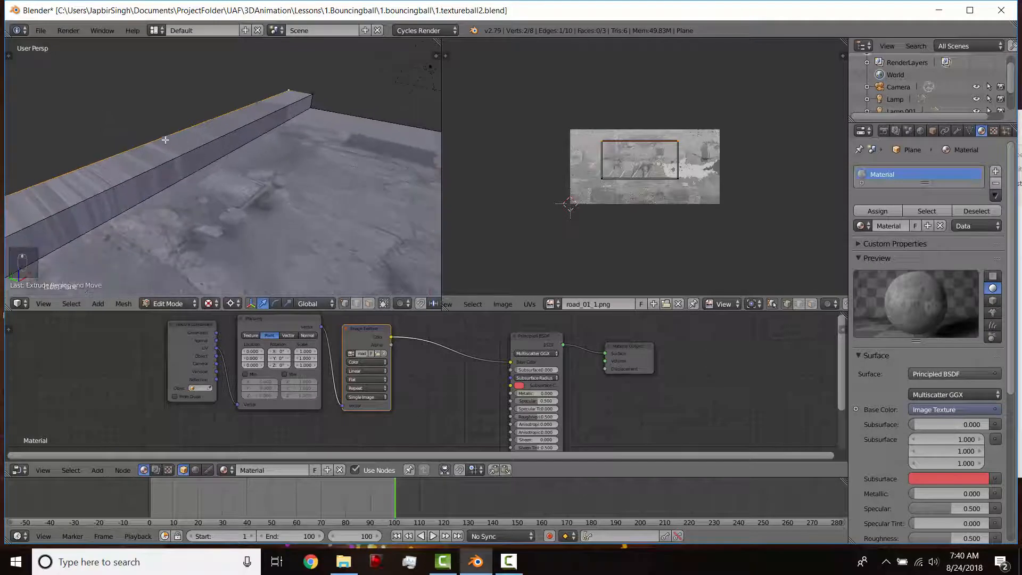
scroll(591, 166, "up", 5)
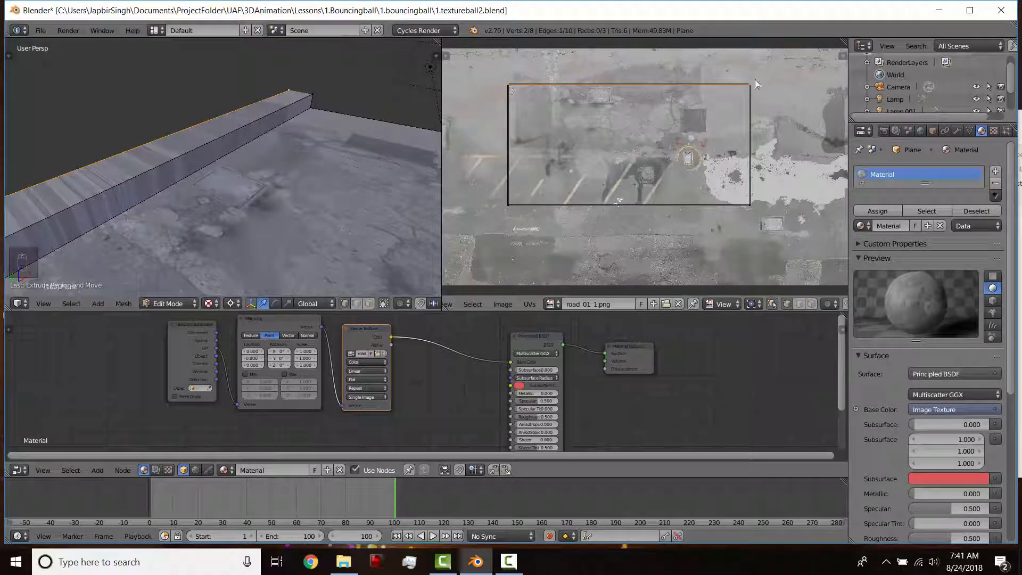
Step: Select the plane's entire mesh, including the ledge, and unwrap it onto the road image
scroll(327, 194, "down", 1)
key("a")
key("a")
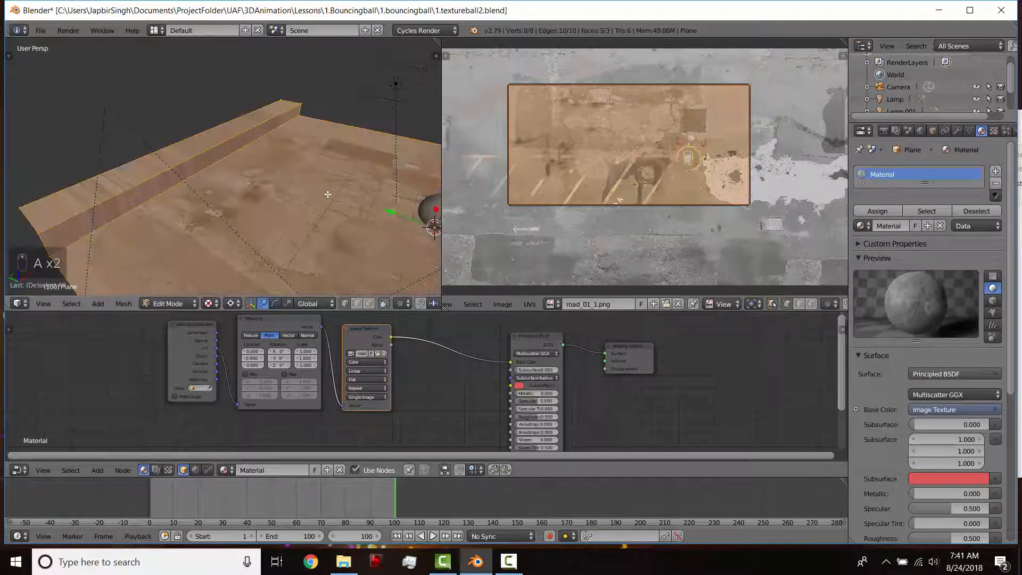
key("u")
left_click(327, 195)
scroll(597, 183, "down", 1)
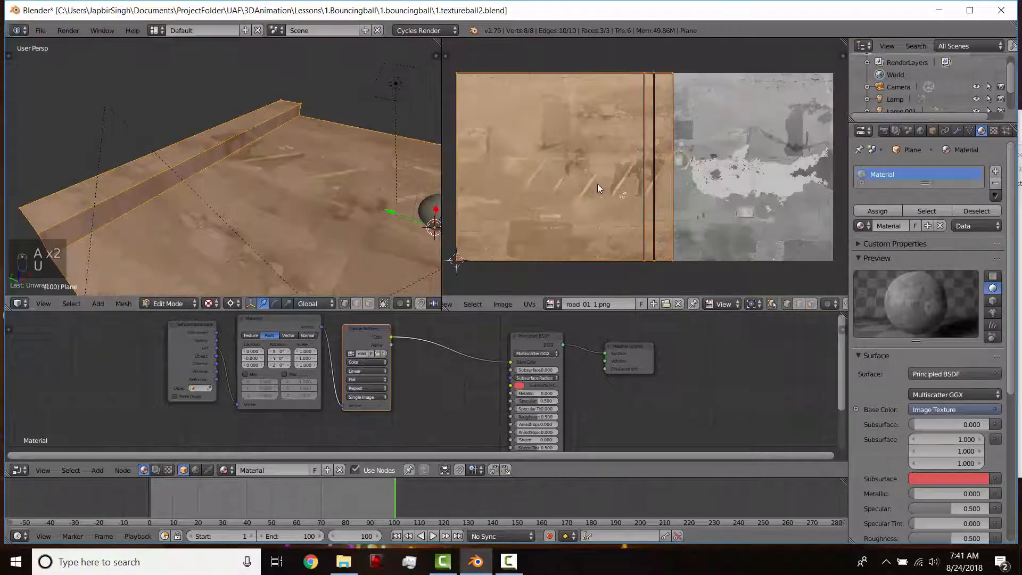
Step: Rotate the whole UV layout a quarter turn counter-clockwise so the ledge strips lie along its upper side
scroll(549, 214, "down", 1)
scroll(315, 219, "down", 4)
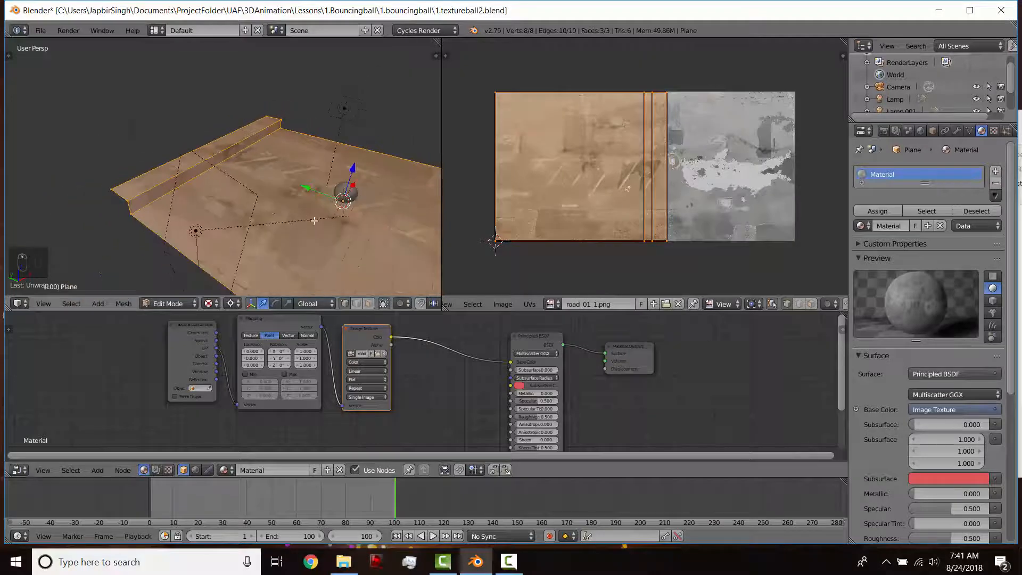
middle_click_drag(314, 219, 178, 202, "shift")
key("r")
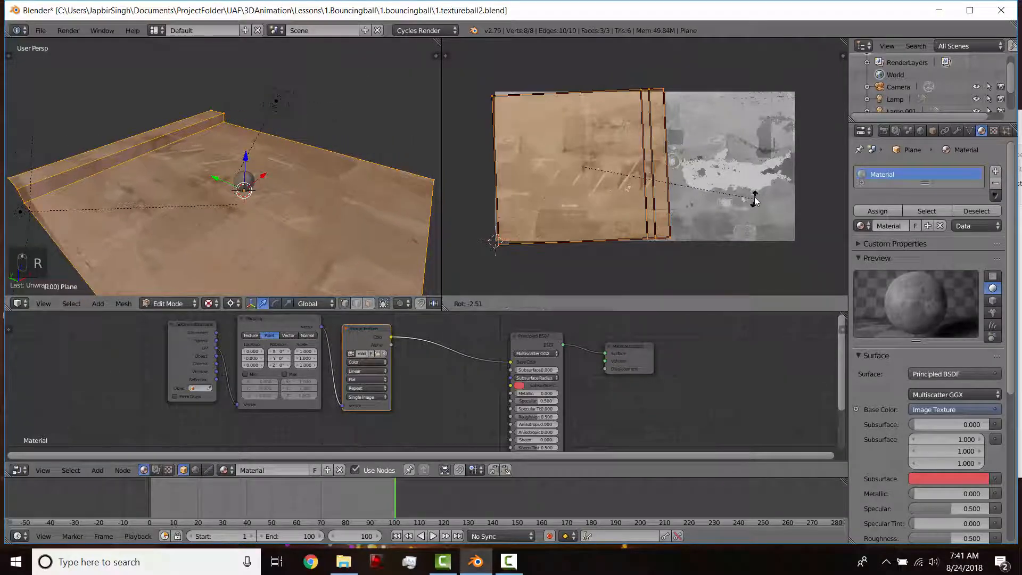
right_click(612, 106)
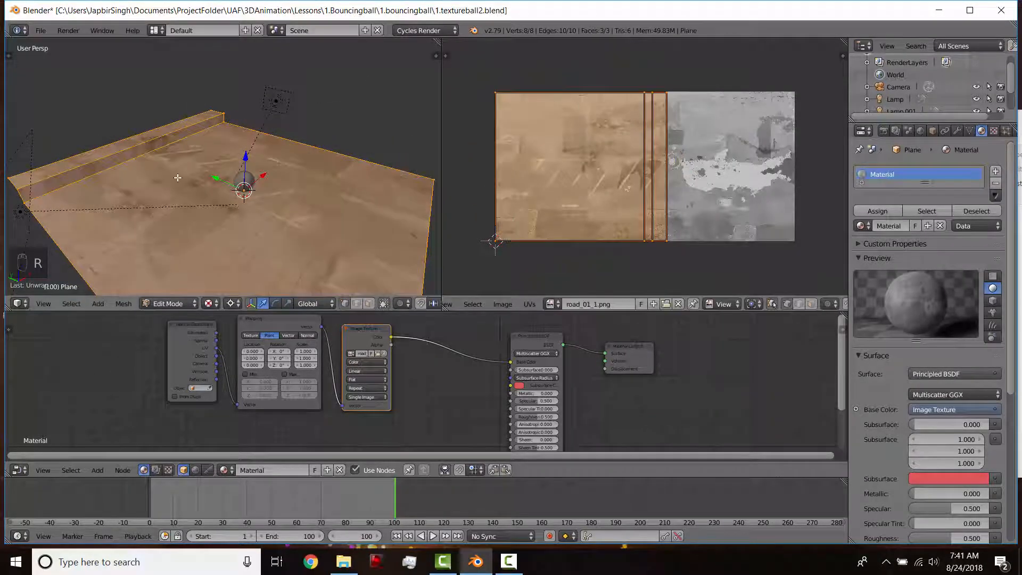
key("r")
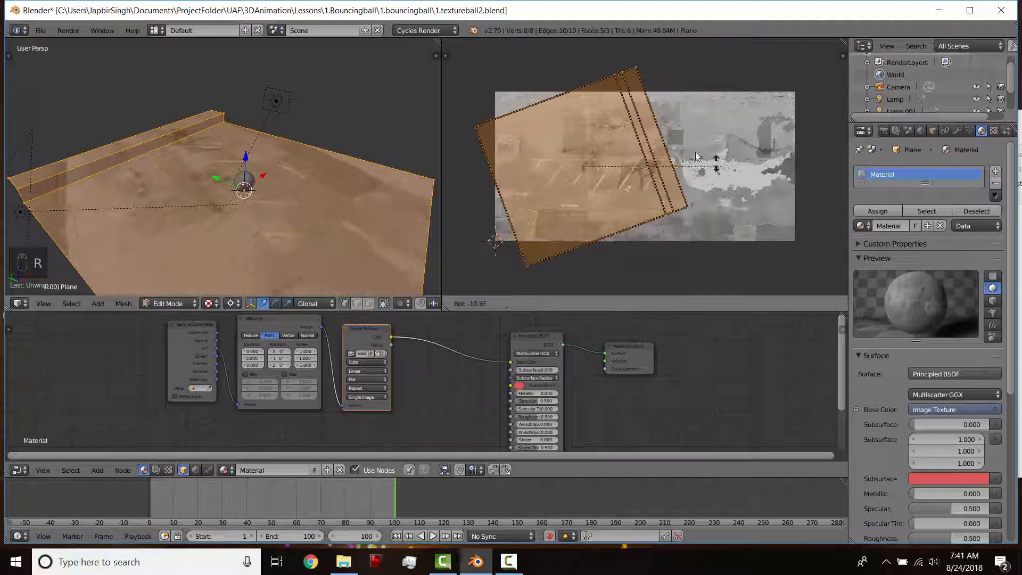
left_click(767, 196)
Step: Shrink the UV layout along Y, stretch it along X, and center it within the road image
key("s")
key("y")
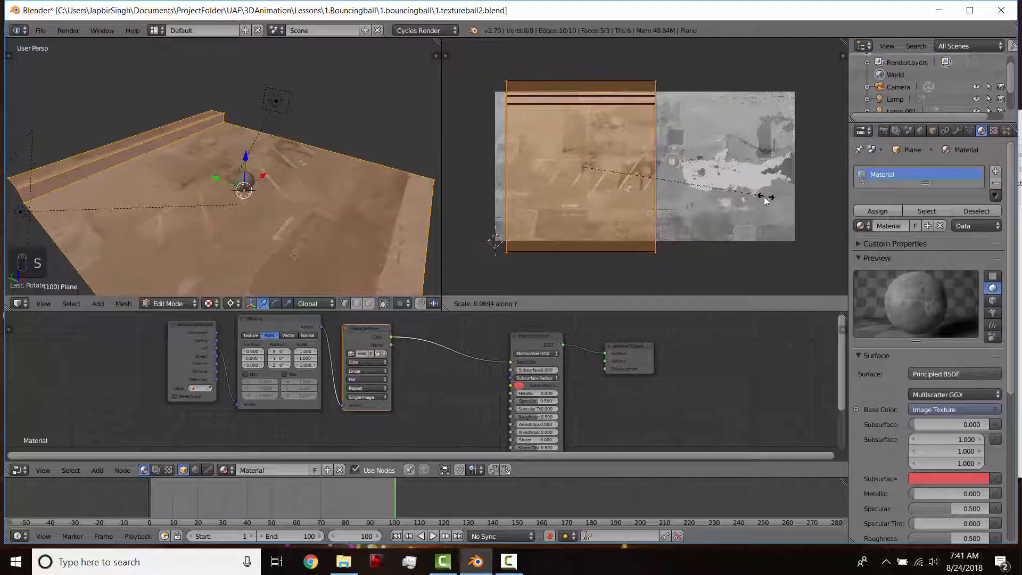
left_click(719, 193)
key("s")
key("x")
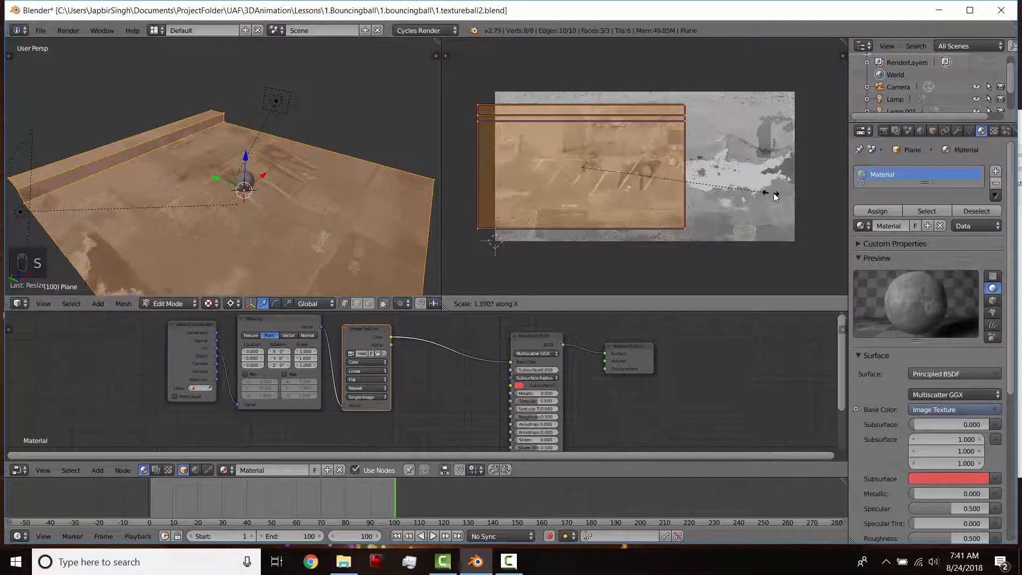
key("g")
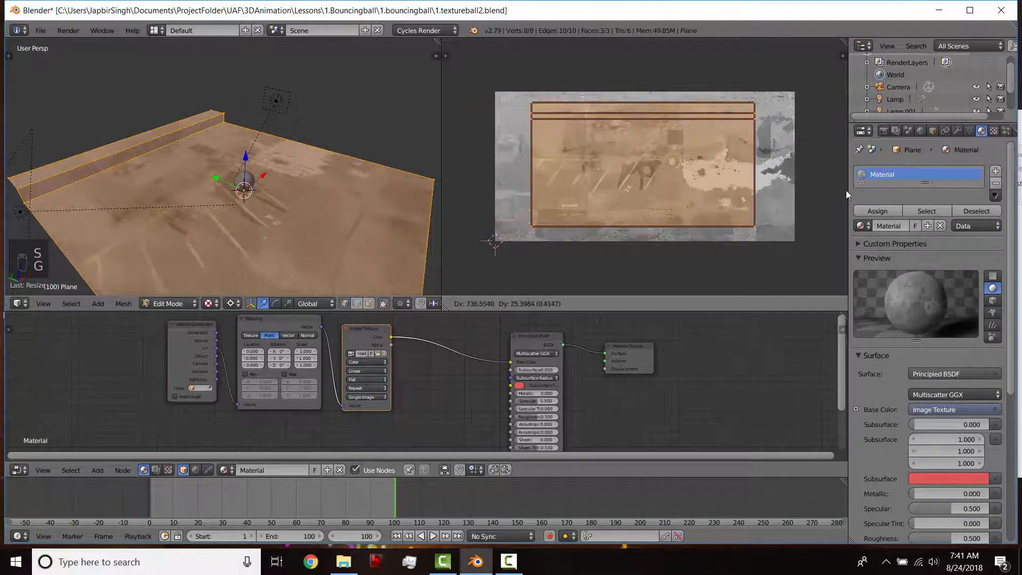
left_click(841, 183)
Step: Scale the UV layout along X to about 0.5 of its width
key("s")
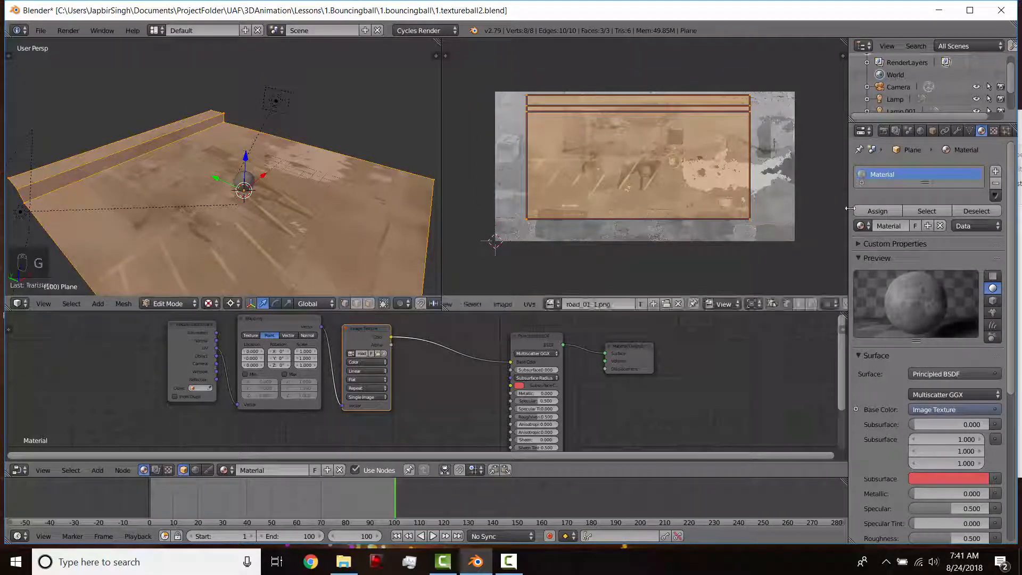
key("x")
key("s")
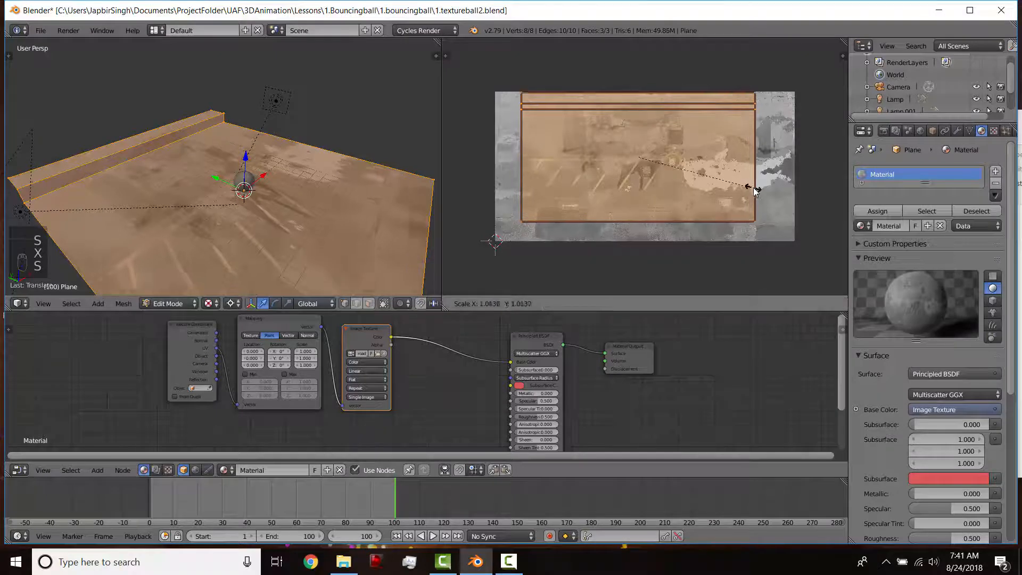
key("x")
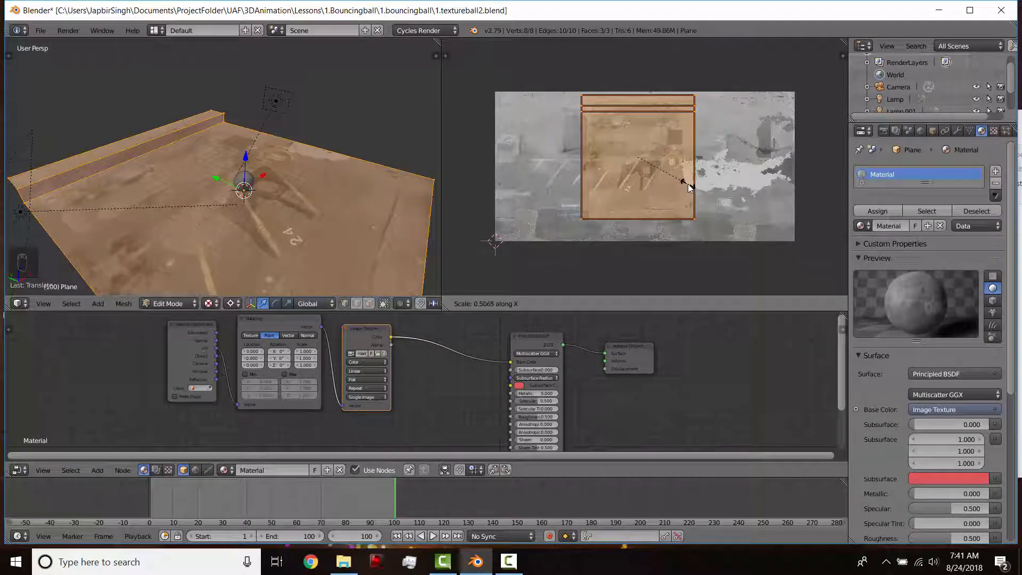
left_click(687, 184)
Step: Preview the remapped road texture on the floor in Rendered shading and return to the textured display
scroll(252, 211, "up", 2)
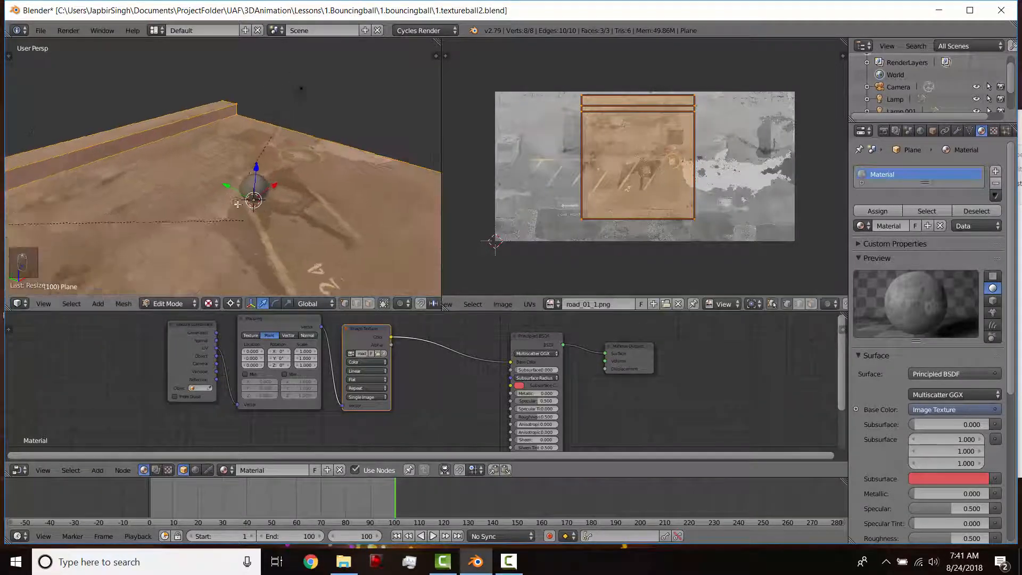
middle_click_drag(252, 211, 188, 189)
key("shift+z")
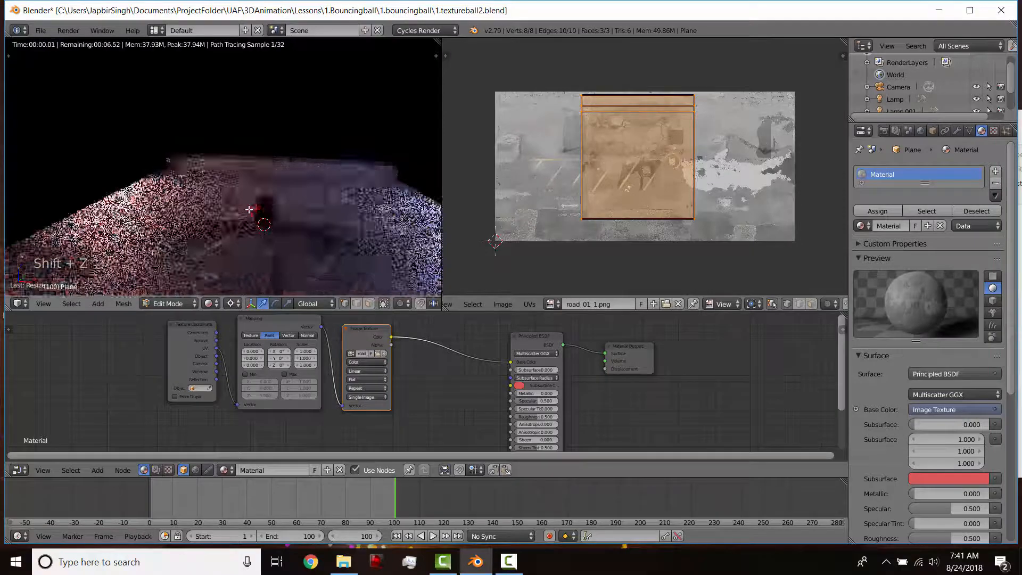
key("shift+z")
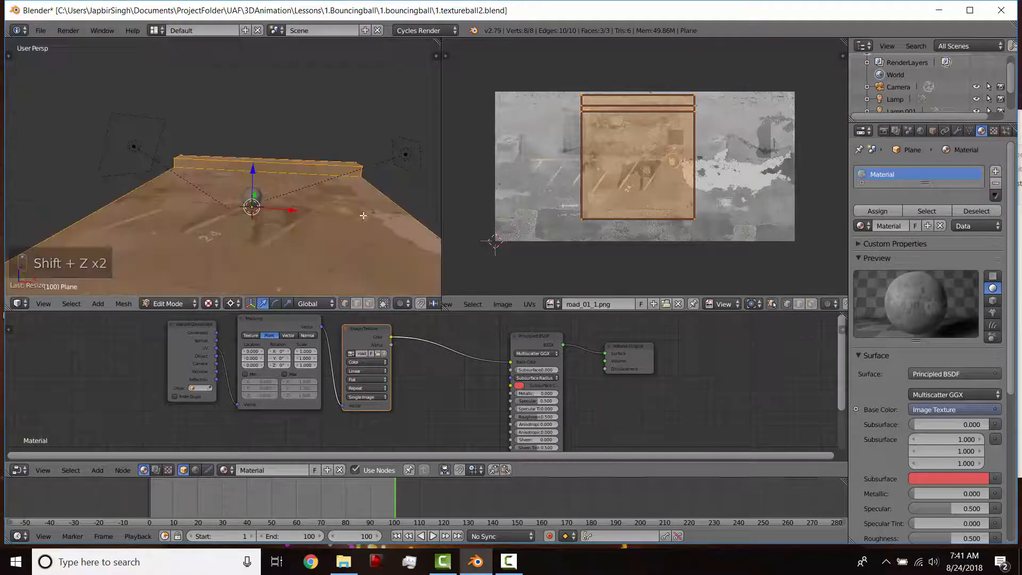
Step: Switch the plane to Object Mode, nudge it slightly along X and scale it about 1.2 along global X
key("Tab")
left_click_drag(297, 209, 287, 208)
key("s")
key("x")
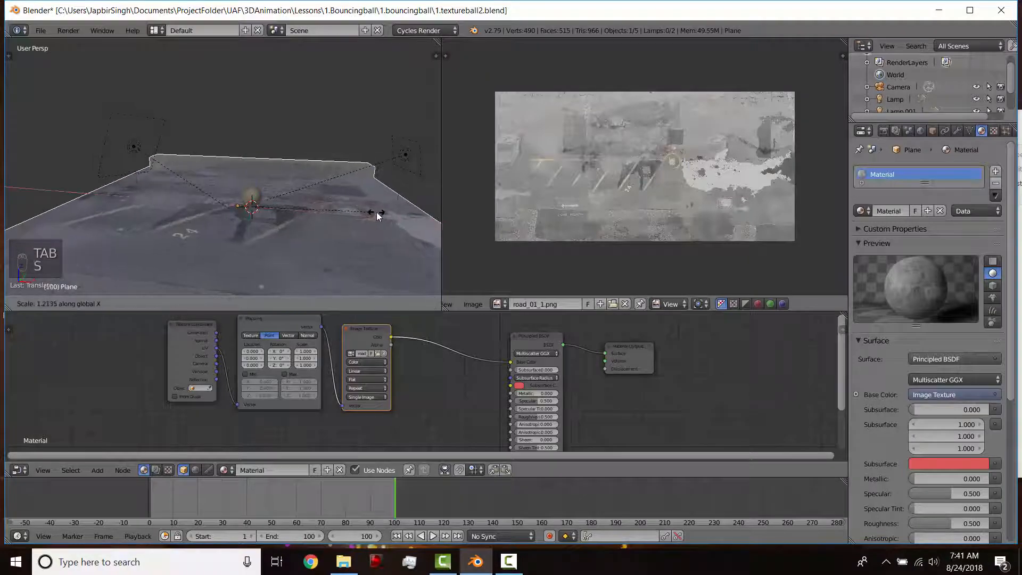
left_click(376, 211)
Step: Preview the scene in Rendered shading through the camera to check the floor, ledge and ball
key("shift+z")
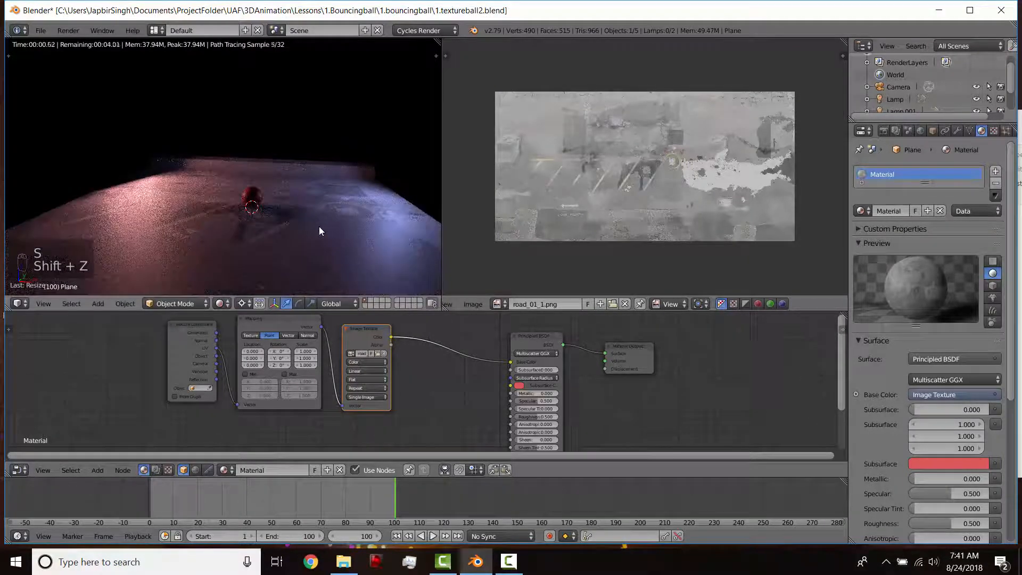
key("KP_0")
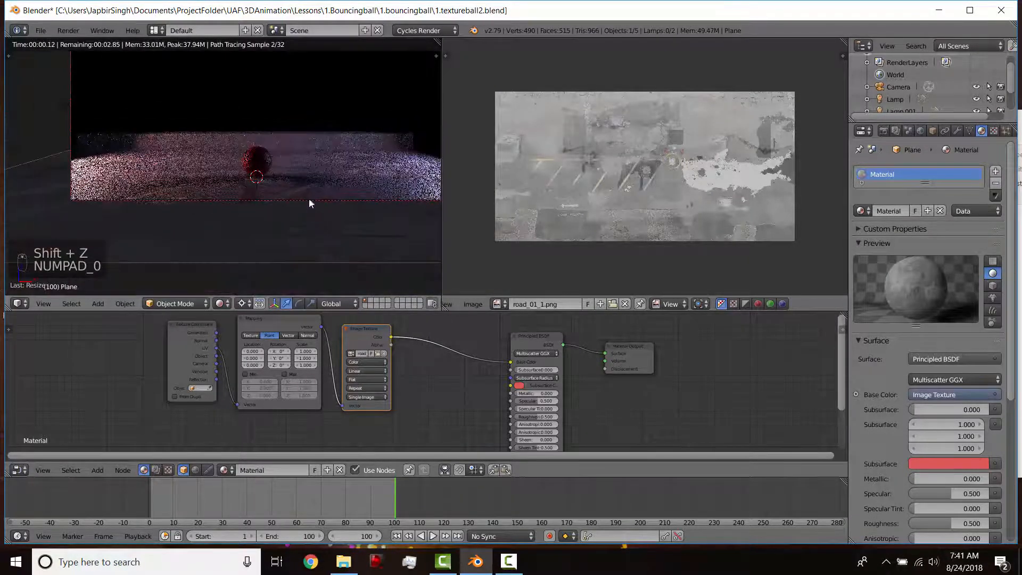
scroll(280, 177, "up", 2)
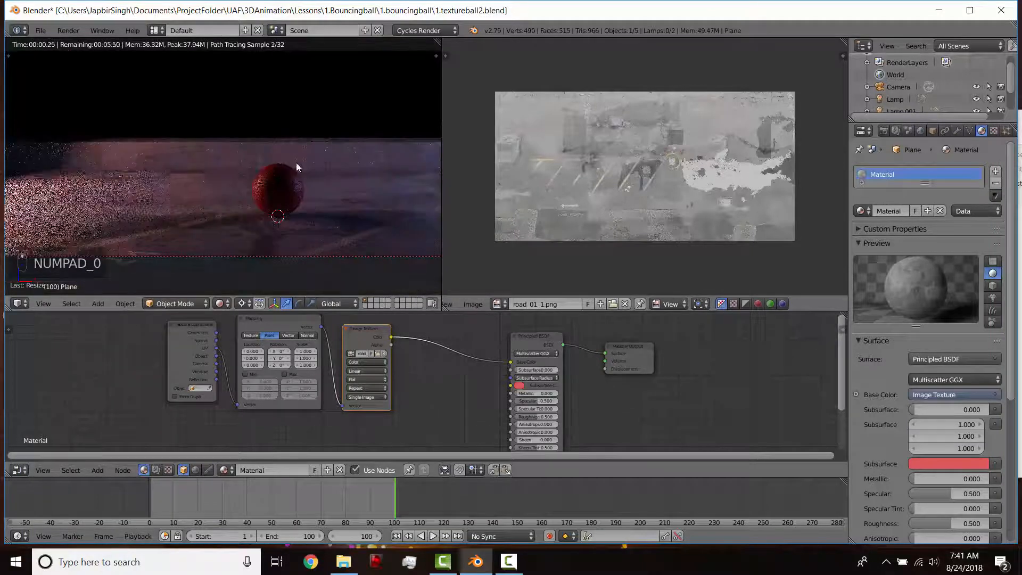
Step: Return the viewport to textured shading and merge the image editor area into the 3D viewport
key("shift+z")
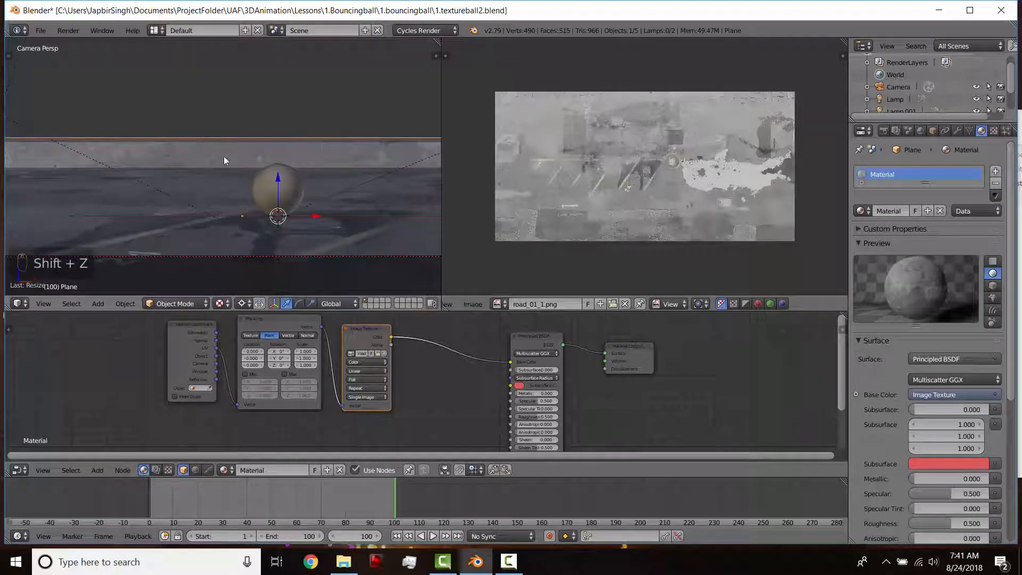
right_click(442, 218)
left_click(441, 218)
left_click(525, 219)
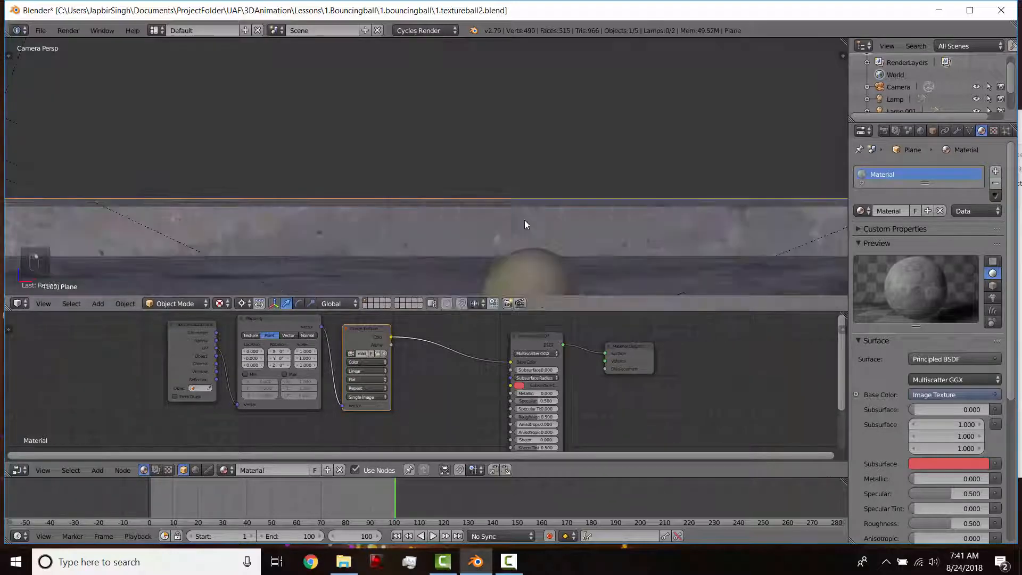
scroll(464, 211, "down", 4)
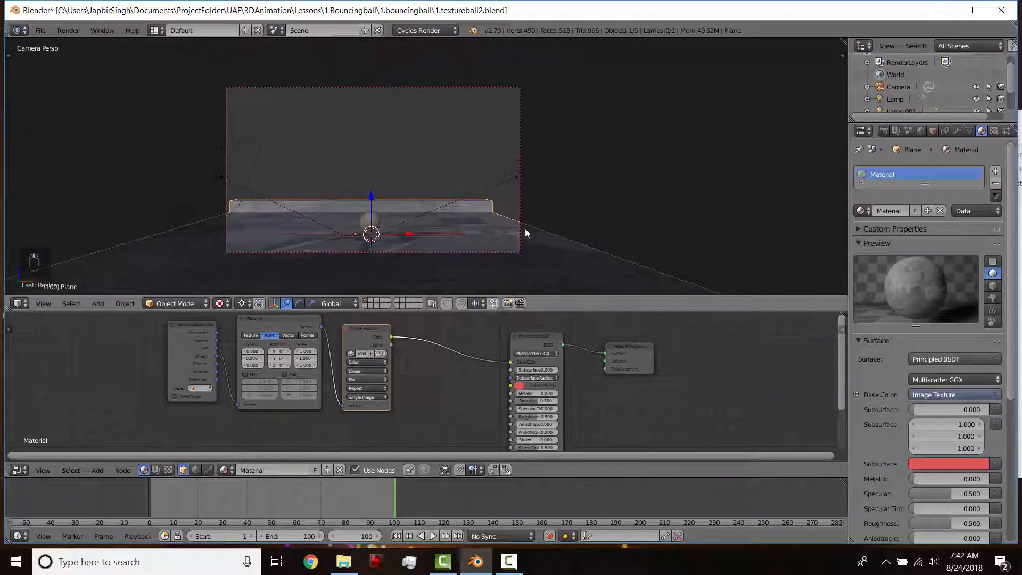
Step: Show the plane's transform properties in the sidebar and review its scale values
key("n")
scroll(774, 224, "down", 8)
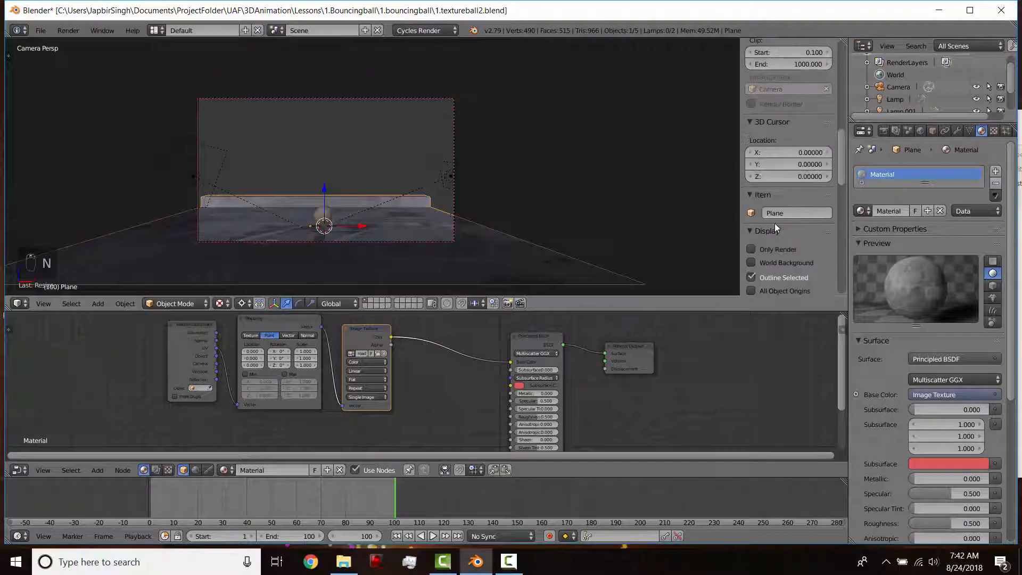
scroll(775, 222, "up", 8)
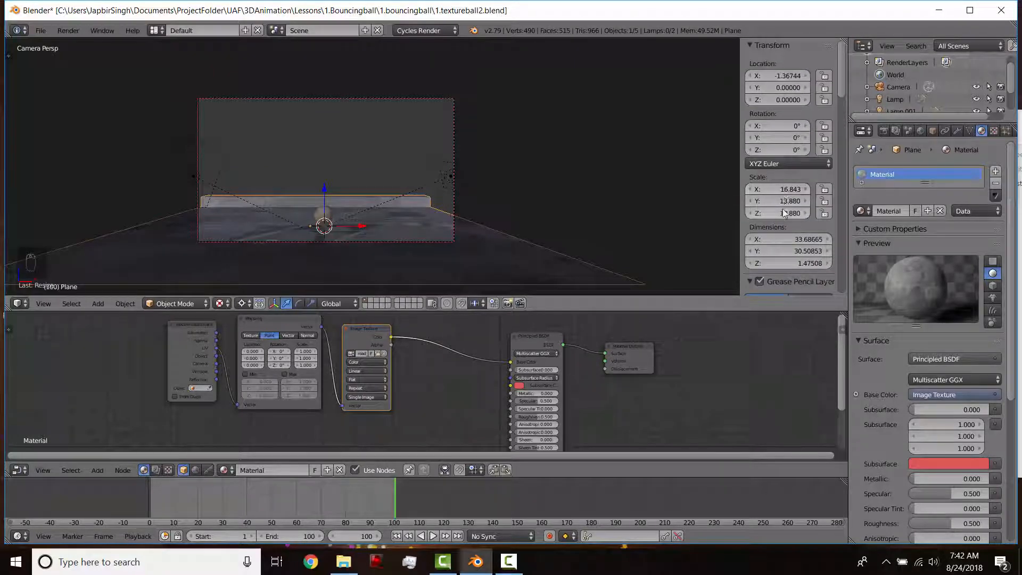
key("s")
key("x")
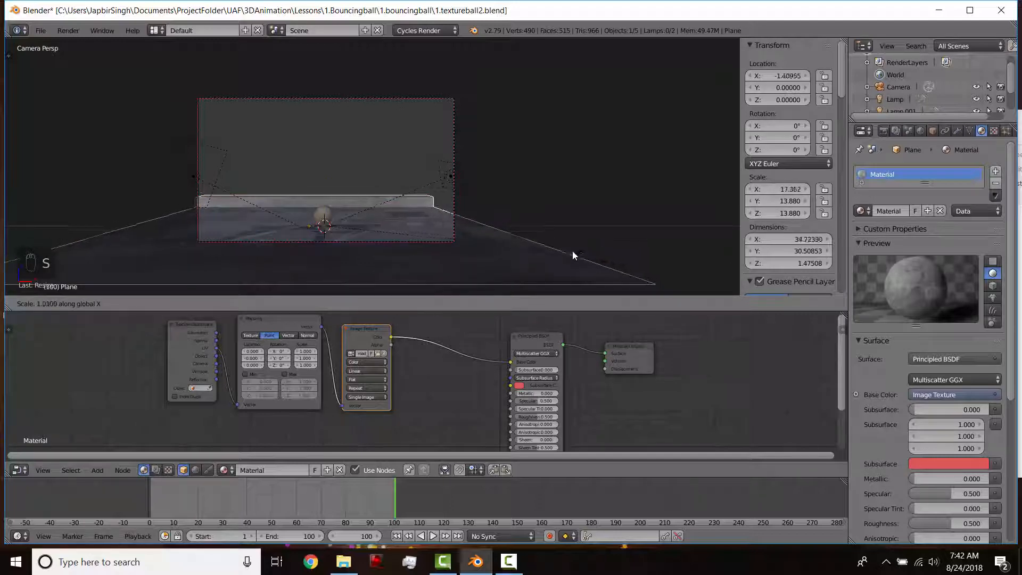
right_click(571, 248)
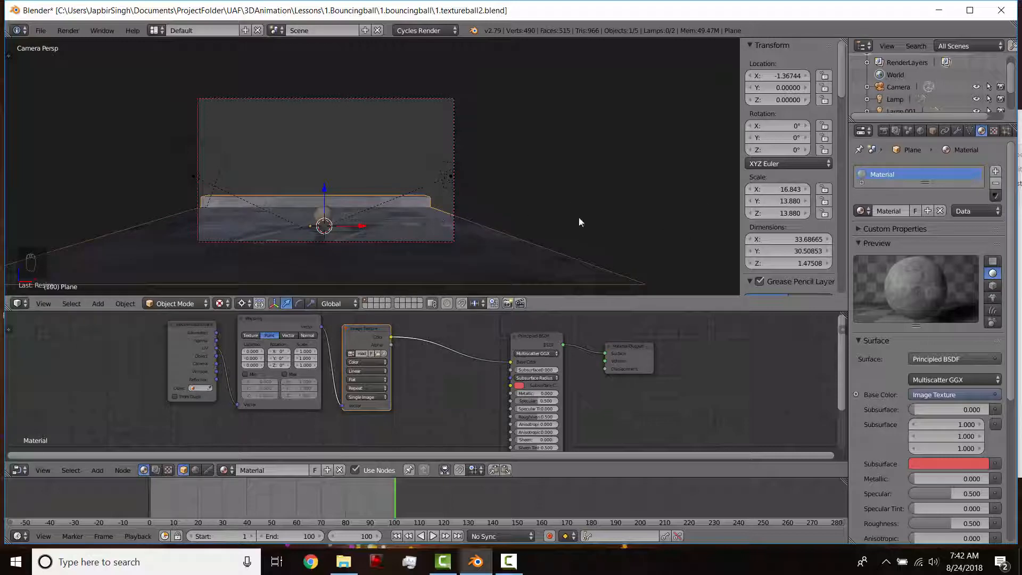
key("ctrl+a")
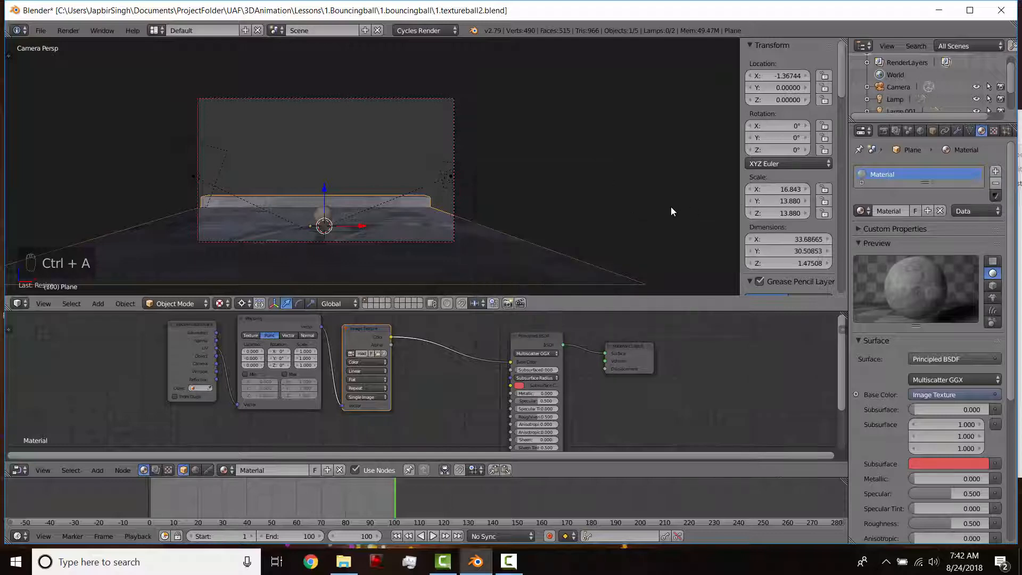
scroll(433, 222, "up", 4)
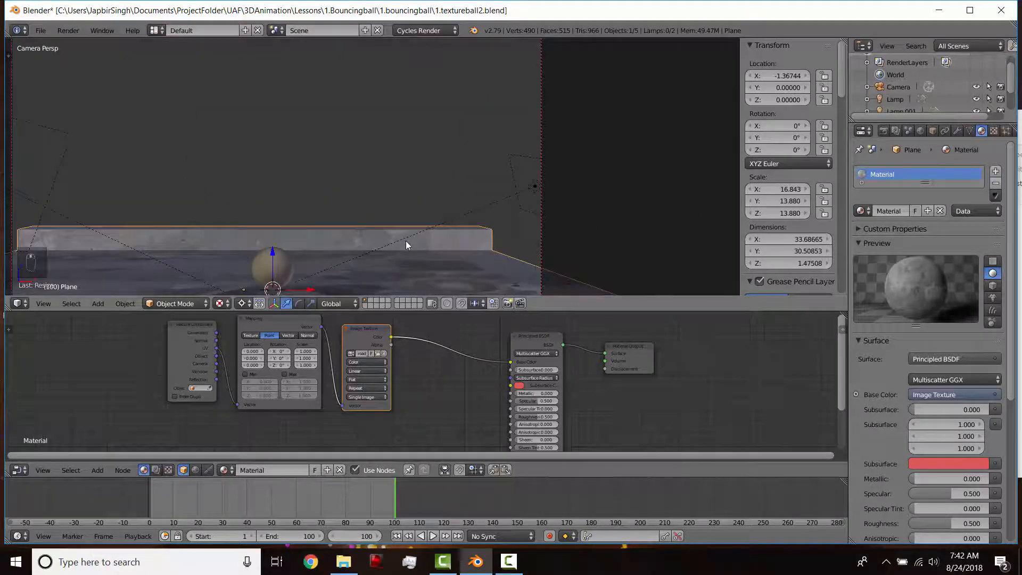
Step: Switch the plane to Edit Mode and select the upper and lower front edges of the back ledge
key("Tab")
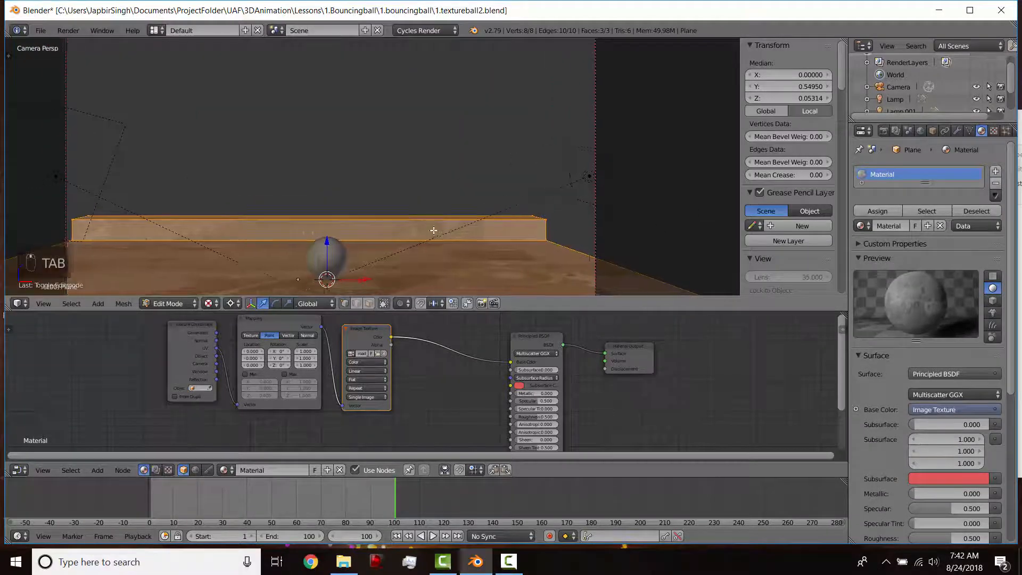
middle_click_drag(434, 231, 435, 229, "shift")
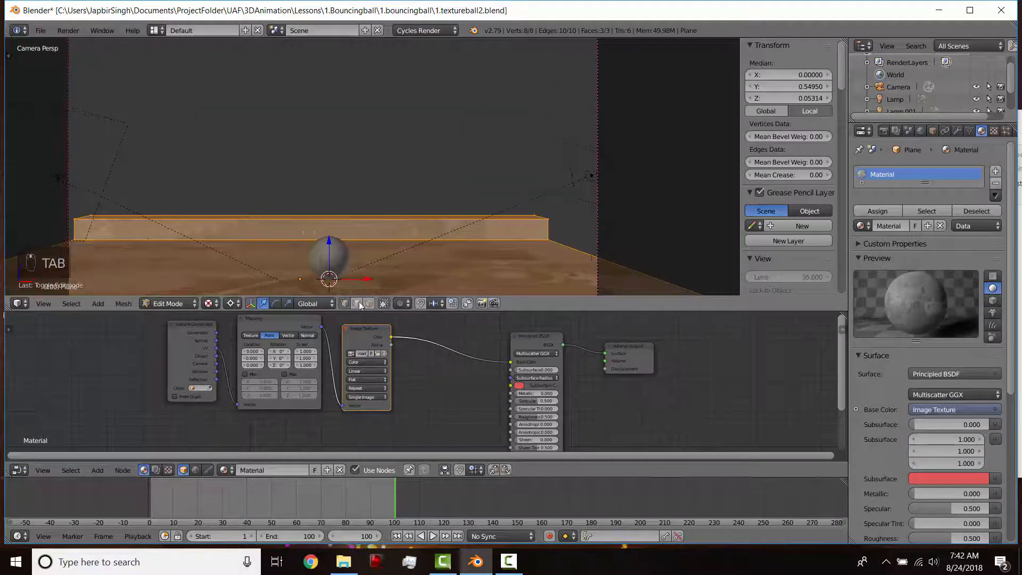
right_click(369, 225)
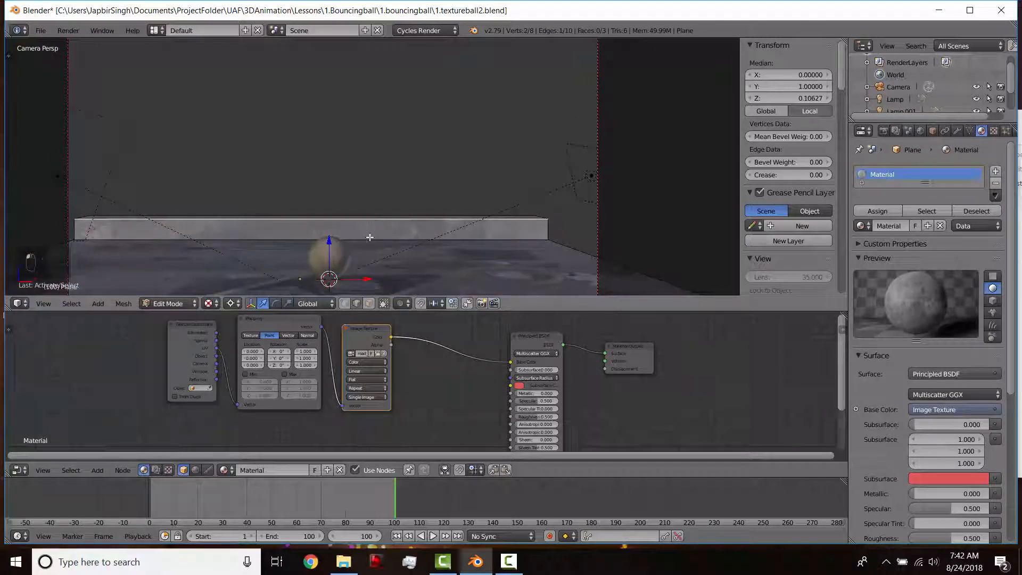
right_click(370, 238)
key("ctrl+b")
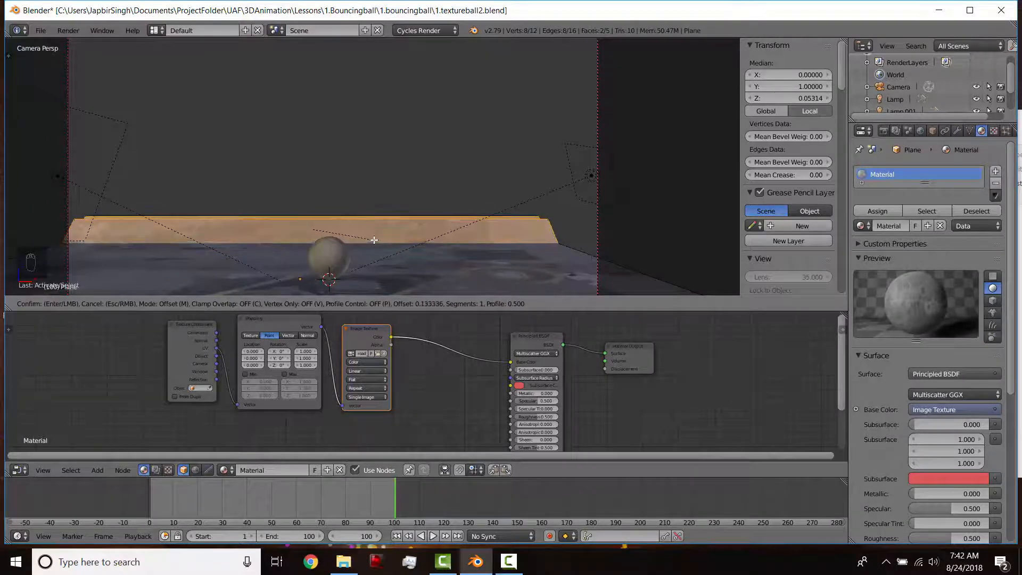
right_click(377, 240)
key("Tab")
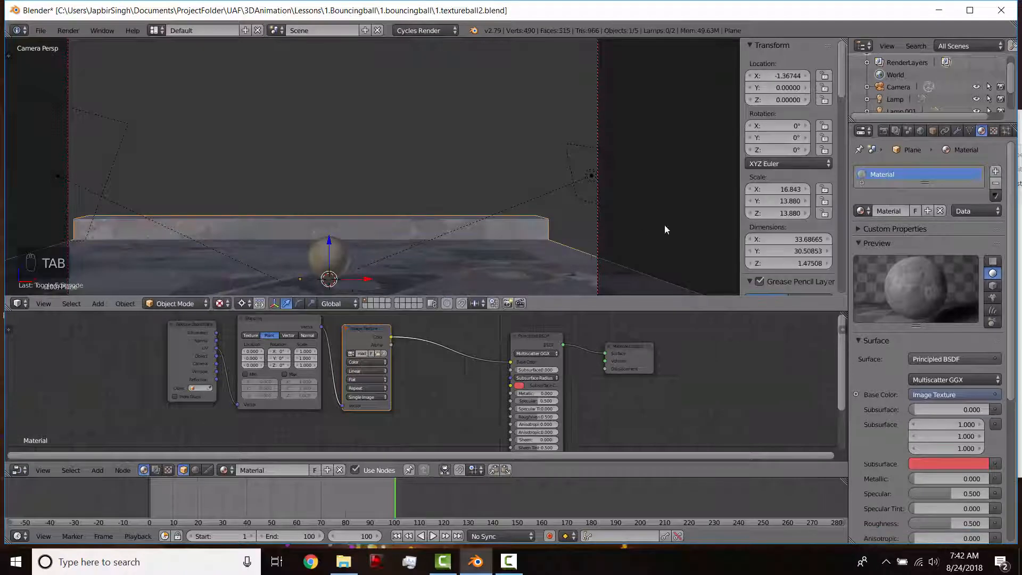
Step: Apply the plane's scale in Object Mode and go back to editing its mesh
key("ctrl+a")
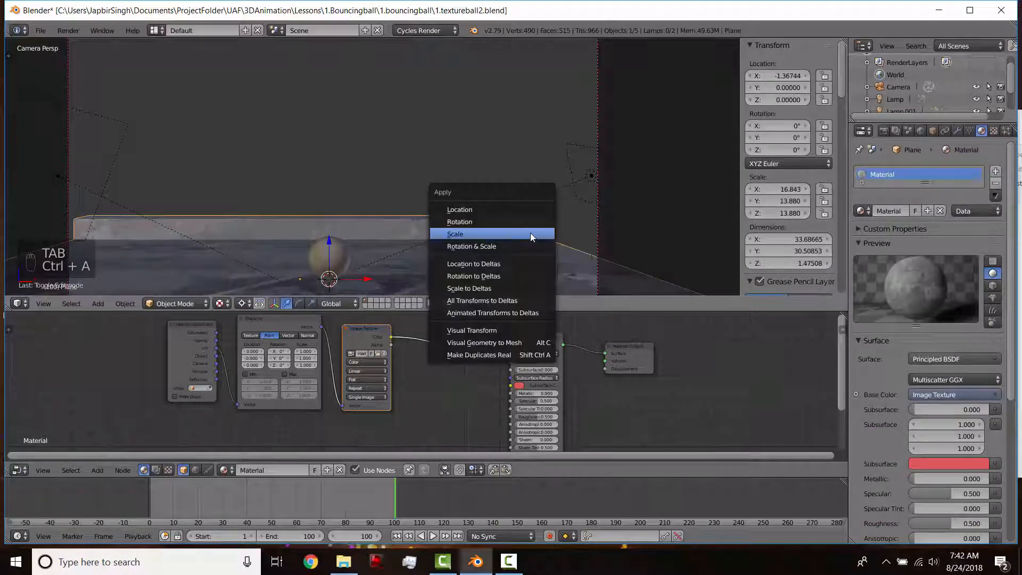
left_click(530, 232)
key("Tab")
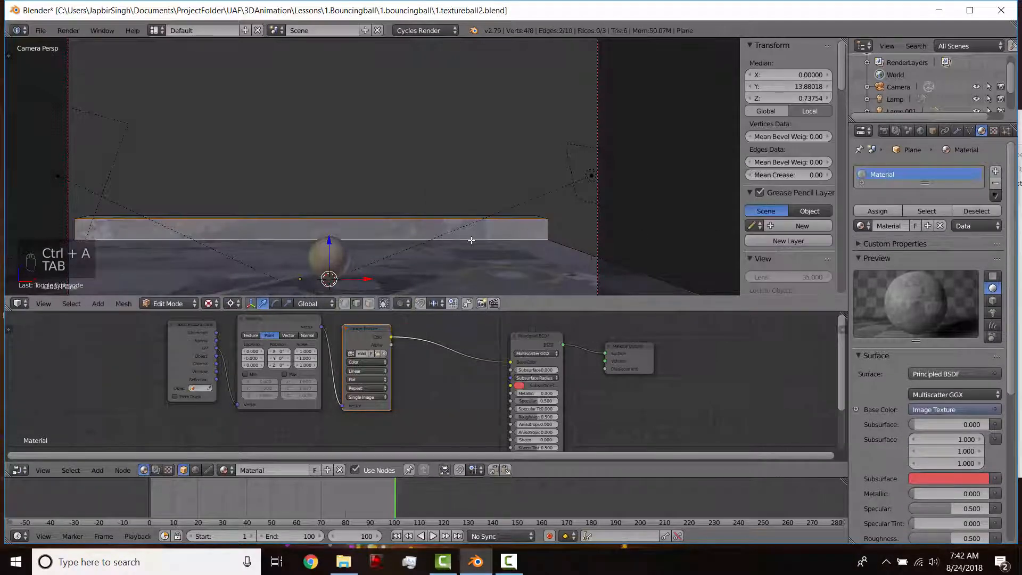
Step: Bevel the two selected ledge edges with 5 segments and an offset of about 0.3, finishing in Object Mode
key("ctrl+b")
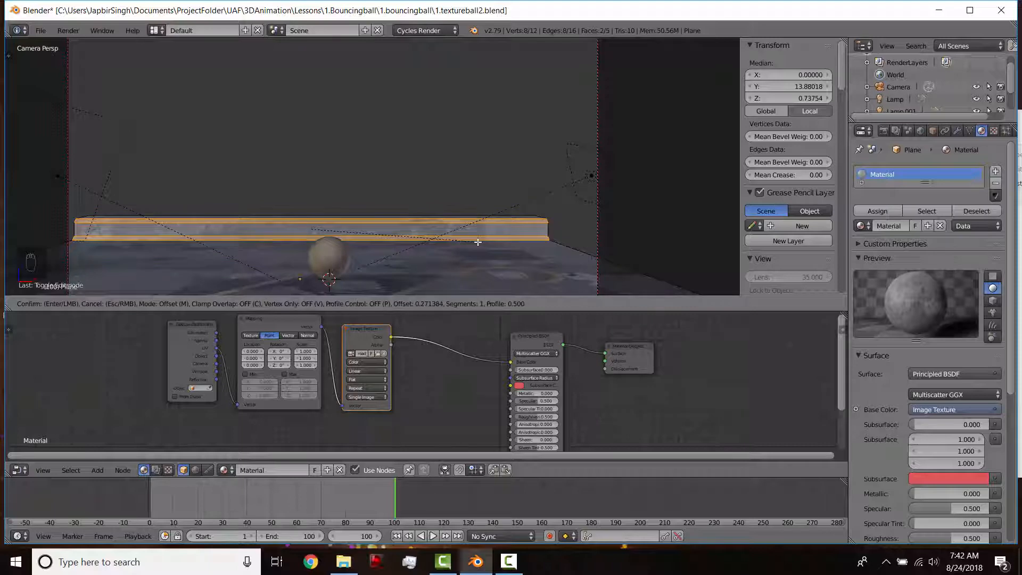
scroll(477, 242, "up", 2)
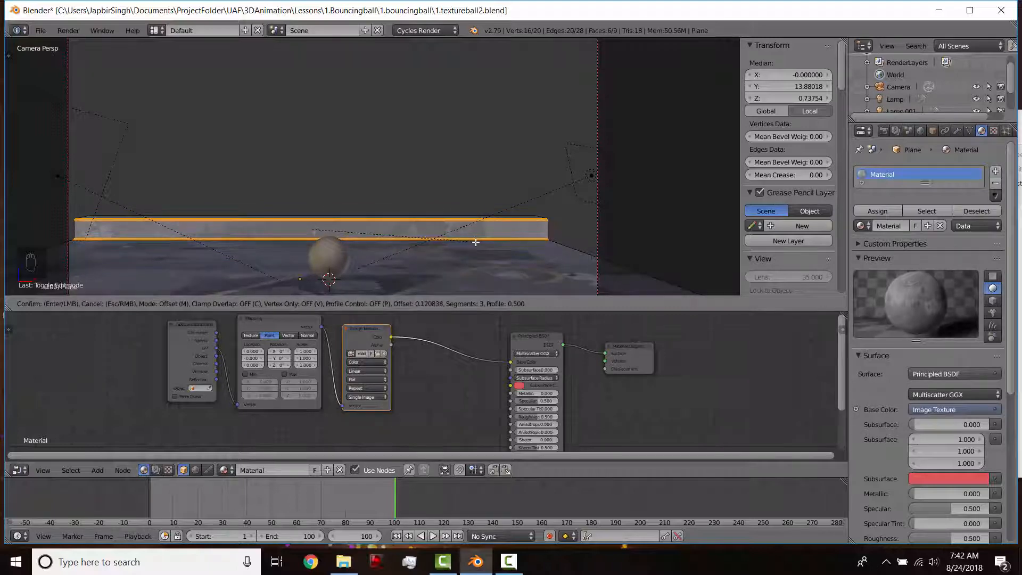
scroll(478, 242, "down", 2)
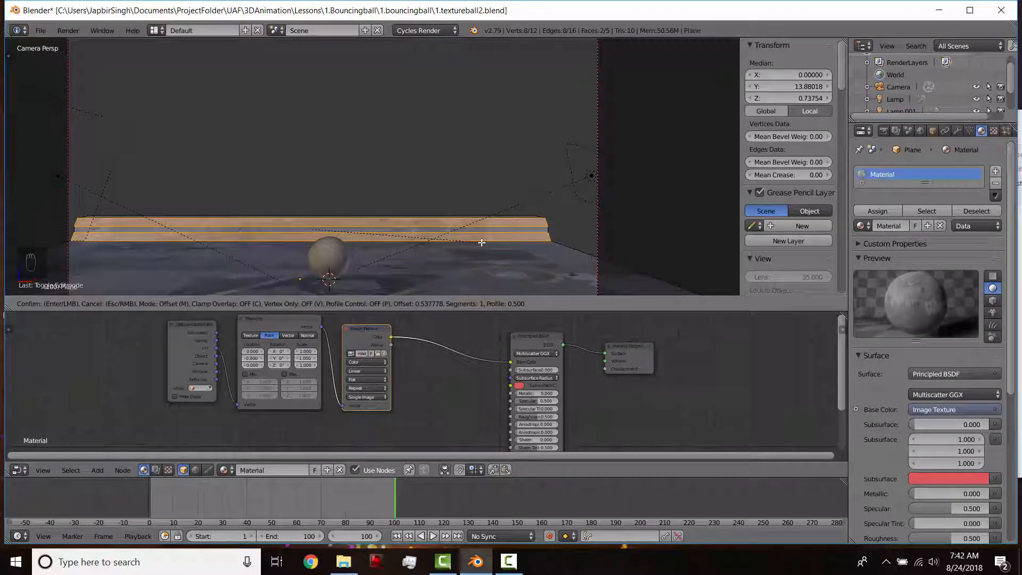
scroll(479, 242, "up", 4)
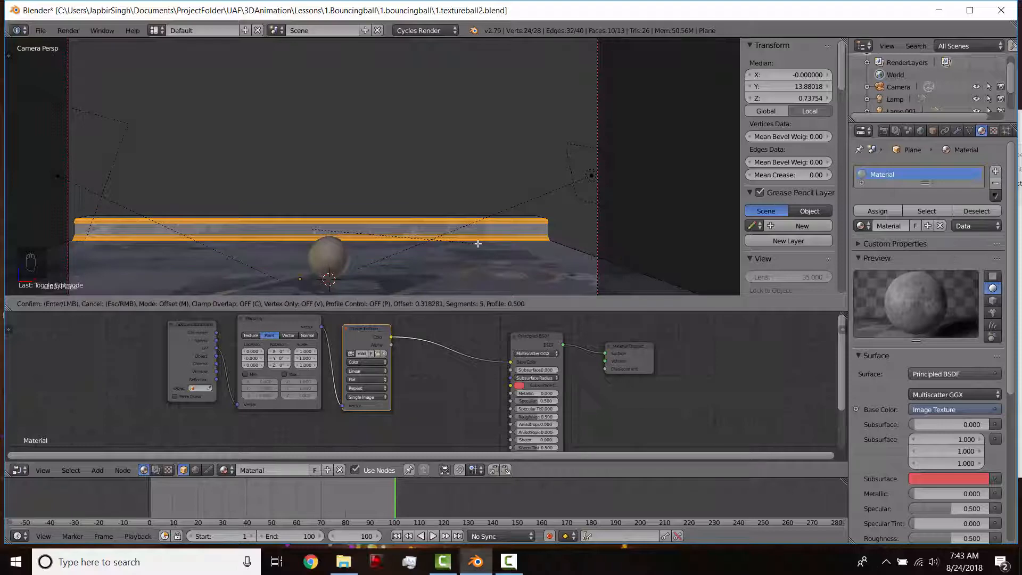
left_click(476, 243)
key("Tab")
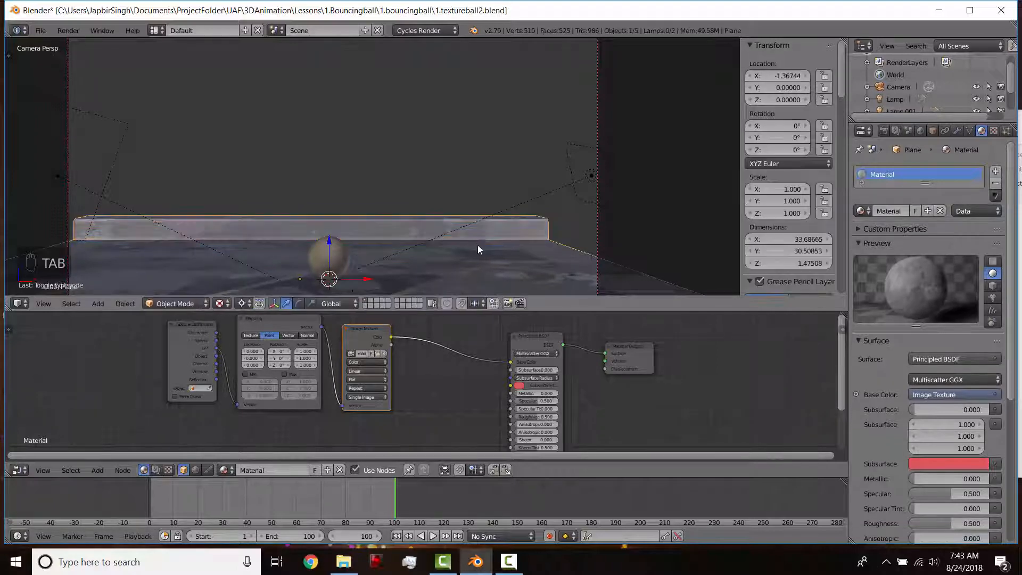
Step: Preview the bevelled ledge and floor through the camera in Rendered shading
key("shift+z")
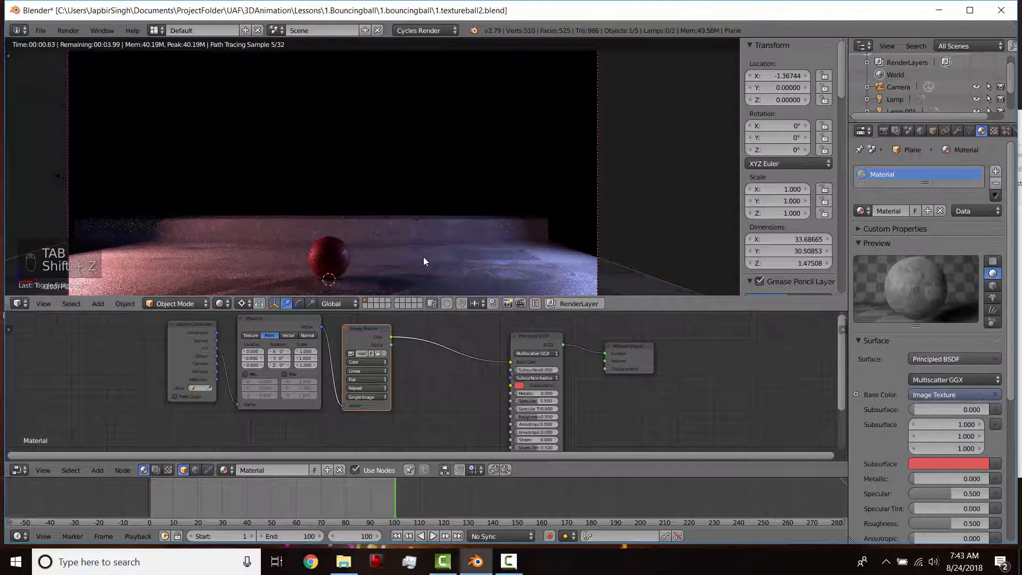
middle_click_drag(446, 241, 483, 229, "shift")
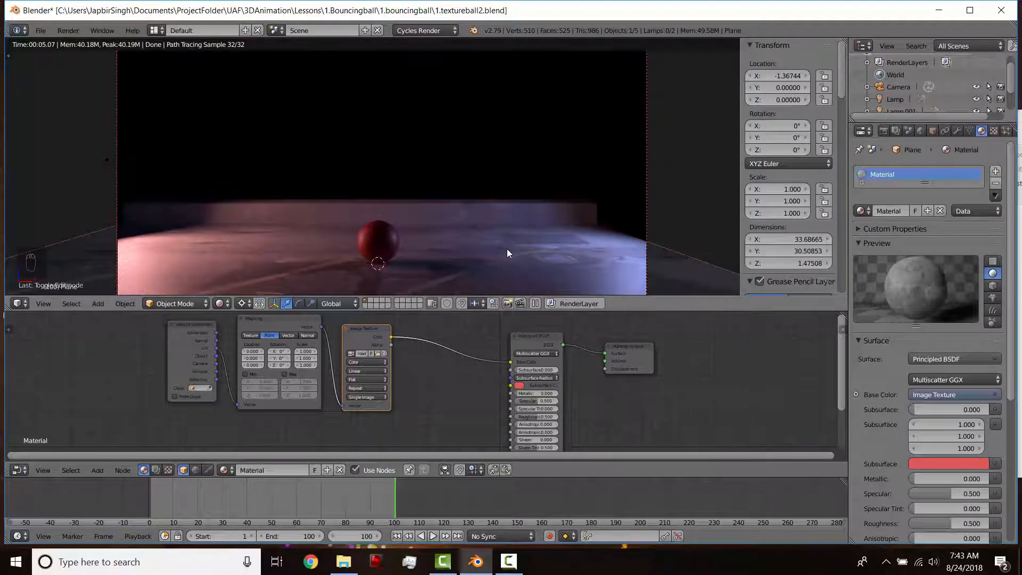
scroll(506, 253, "down", 2)
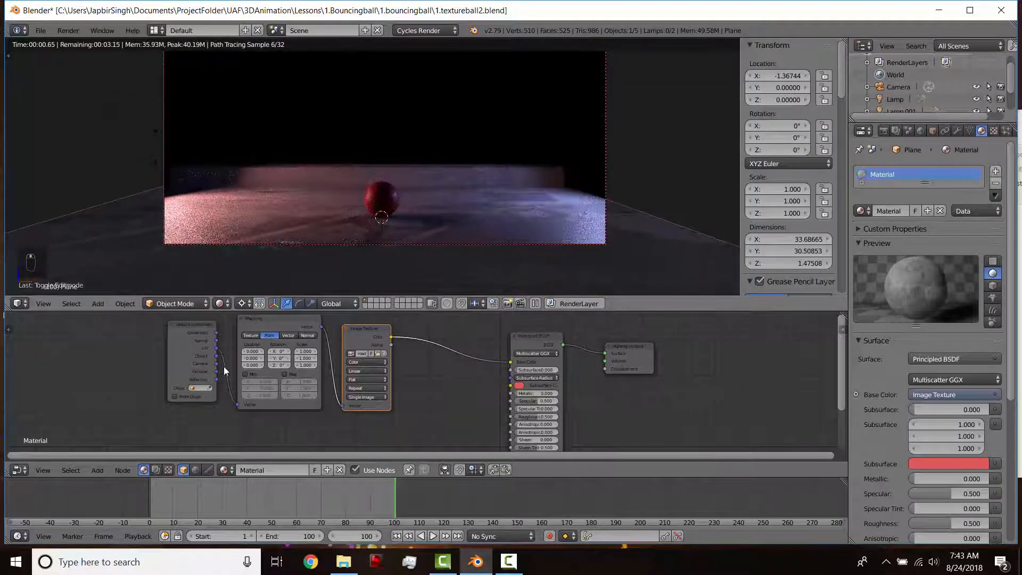
Step: Move the Texture Coordinate, Mapping and Image Texture nodes together farther away from the Principled BSDF node
left_click(175, 331)
left_click(262, 327, "shift")
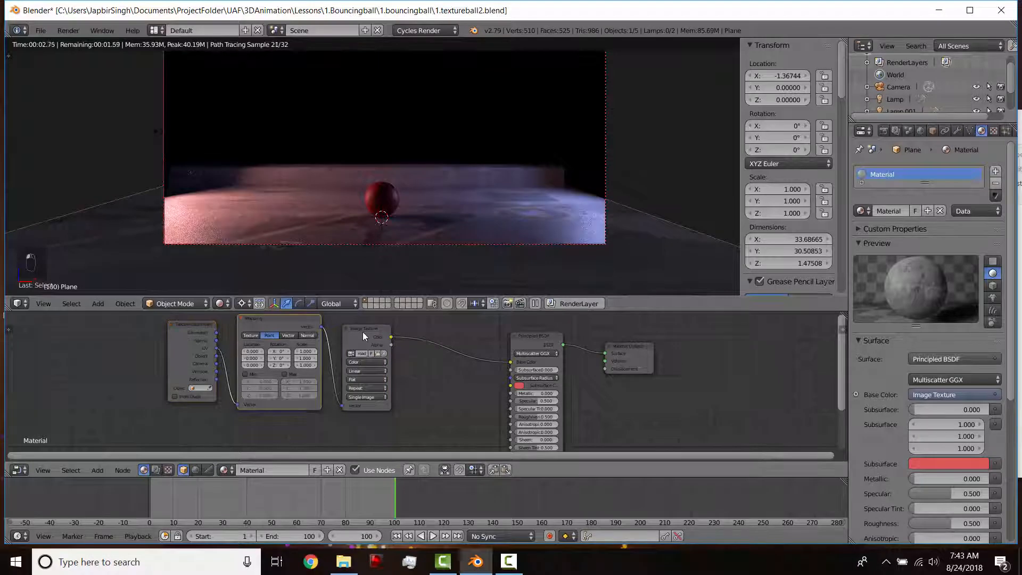
left_click(353, 340, "shift")
key("g")
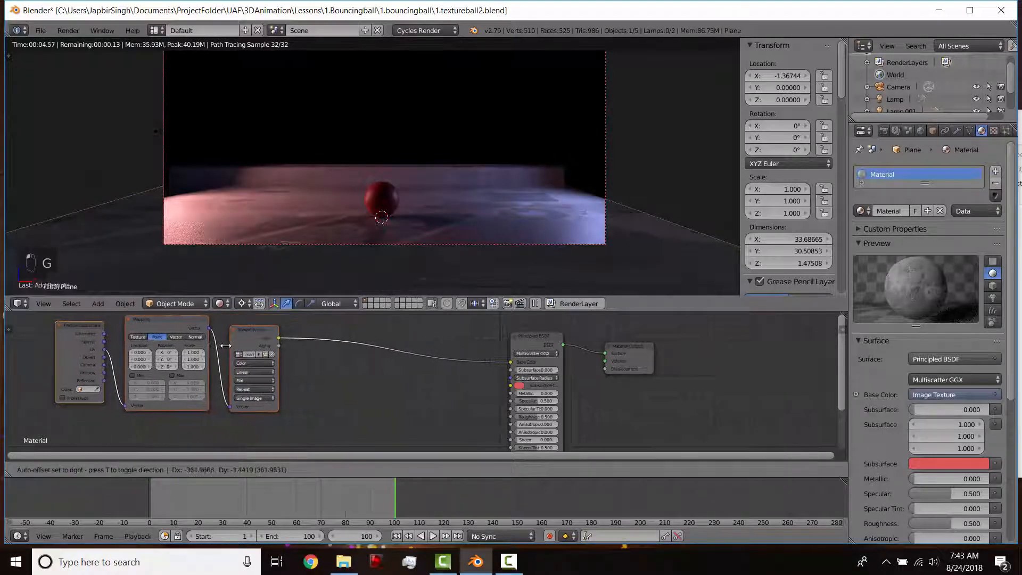
left_click(222, 346)
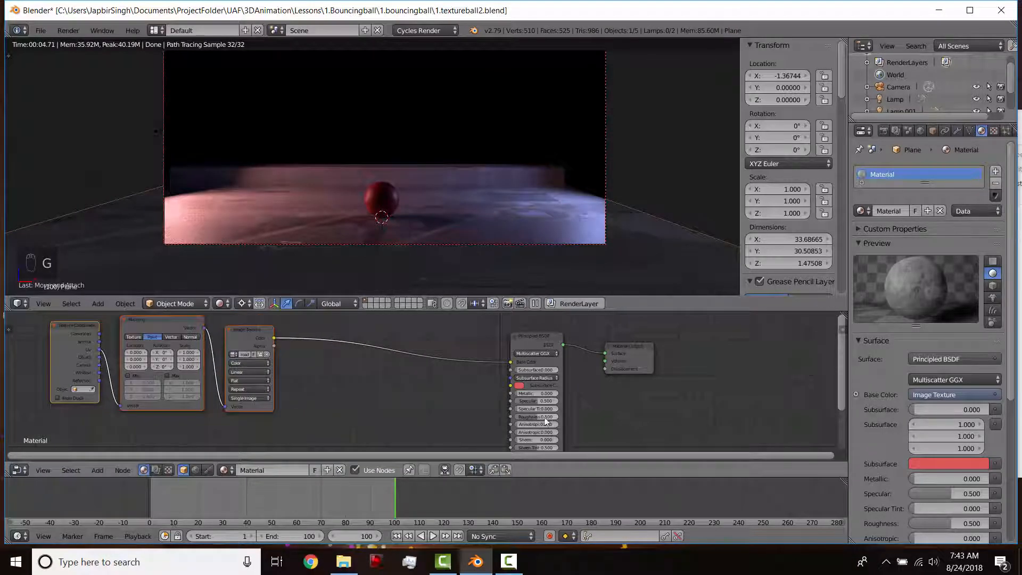
Step: Duplicate the Image Texture node below the original and link the Mapping node's vector output to the copy's vector input
scroll(449, 426, "down", 1)
middle_click_drag(448, 426, 449, 379)
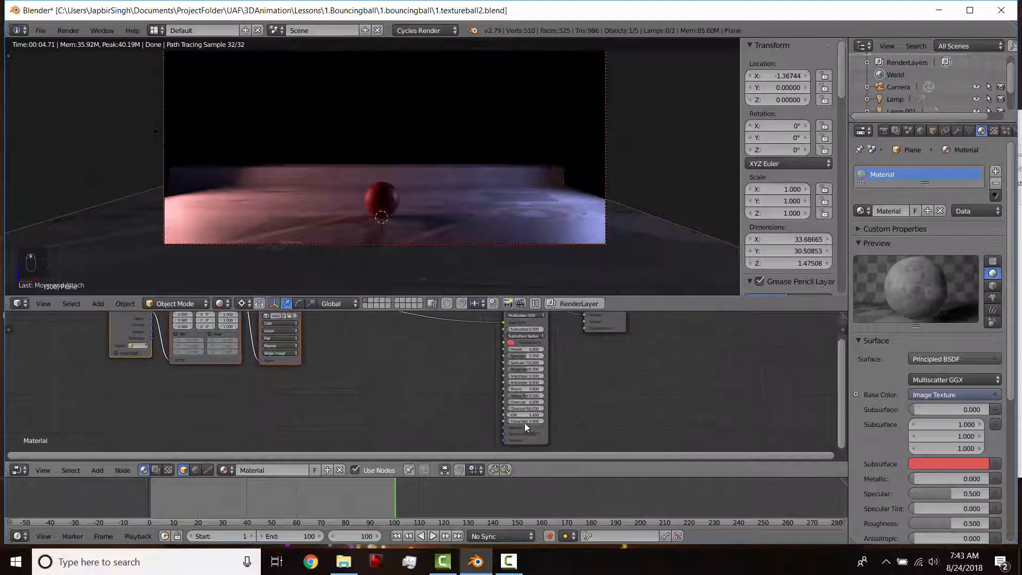
scroll(389, 390, "down", 1)
middle_click_drag(385, 386, 414, 429)
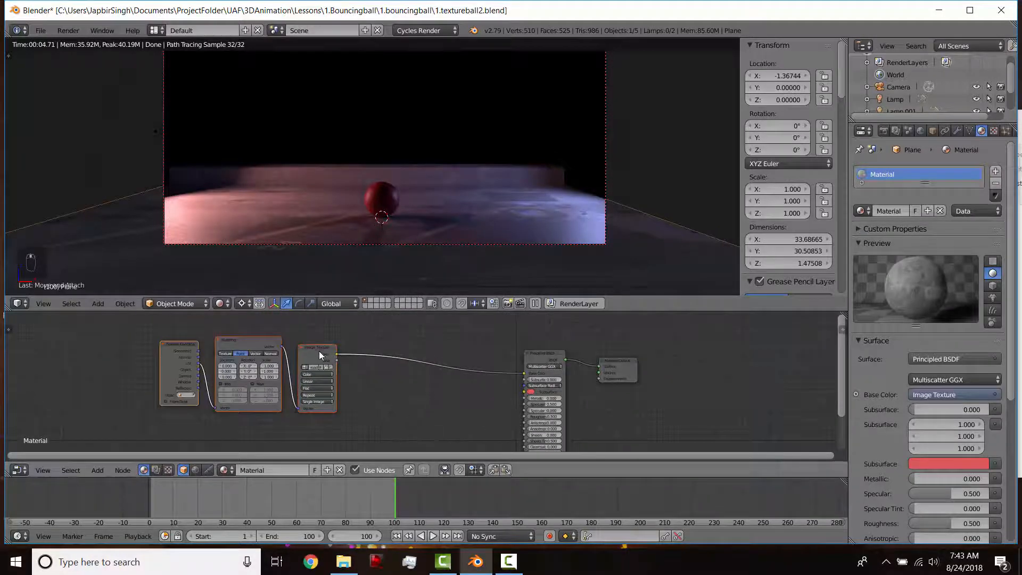
left_click(318, 350)
middle_click_drag(379, 398, 409, 365)
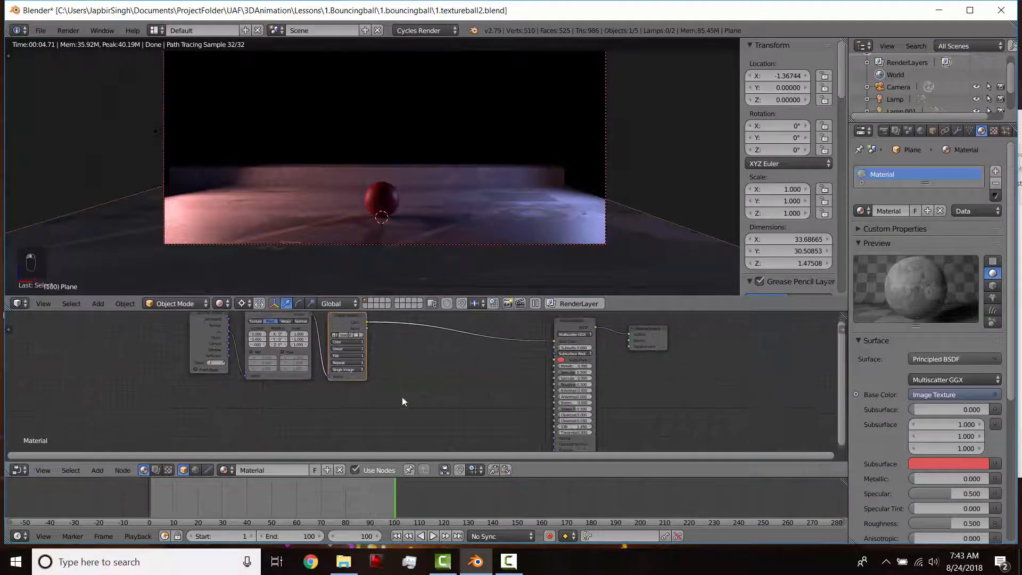
key("shift+d")
left_click(413, 443)
scroll(333, 379, "down", 1)
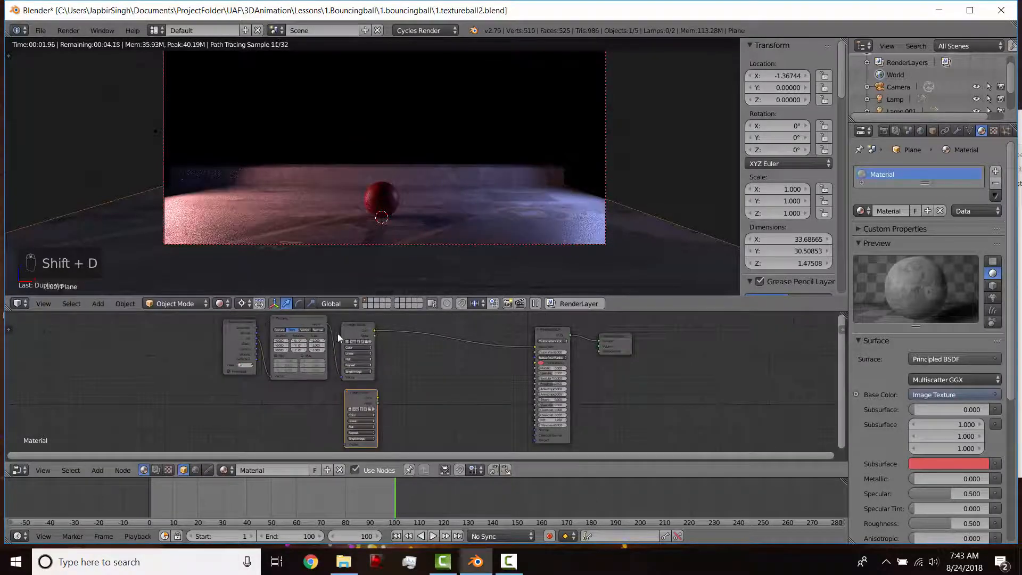
left_click_drag(328, 324, 344, 442)
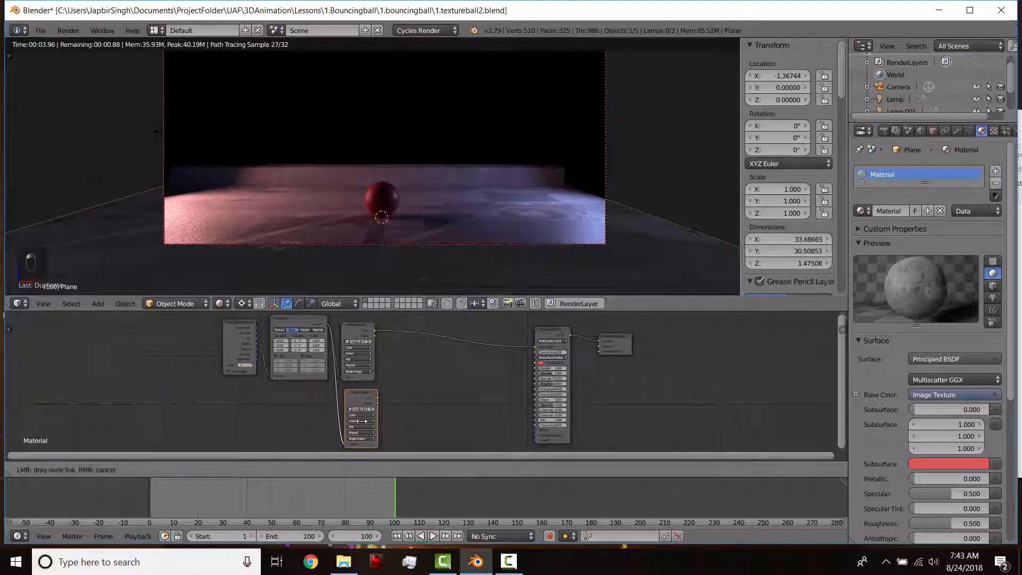
Step: Preview the duplicated Image Texture through an emission viewer and set its color space to Non-Color Data
left_click(364, 394, "ctrl+shift")
scroll(405, 397, "up", 3)
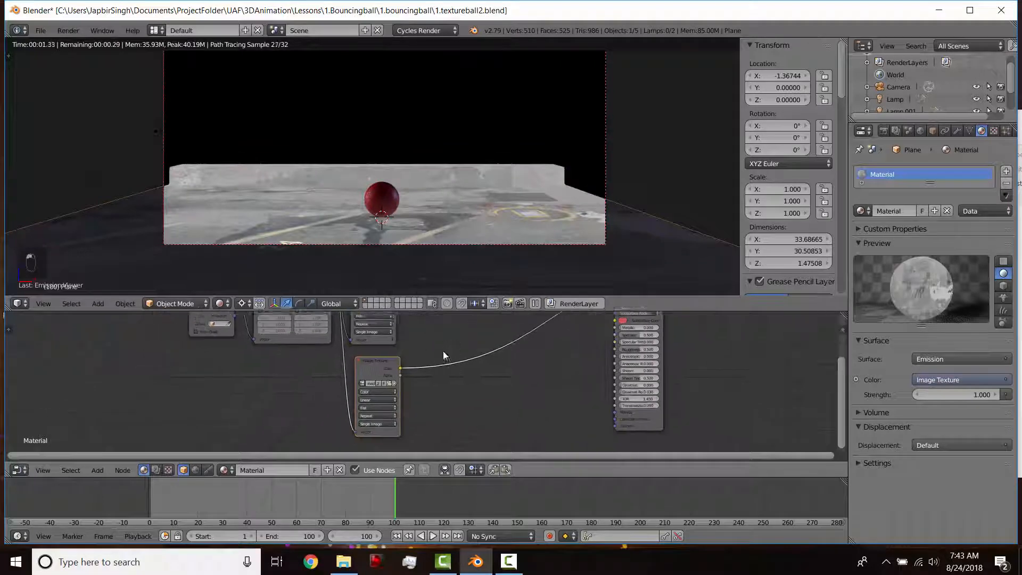
left_click(374, 368)
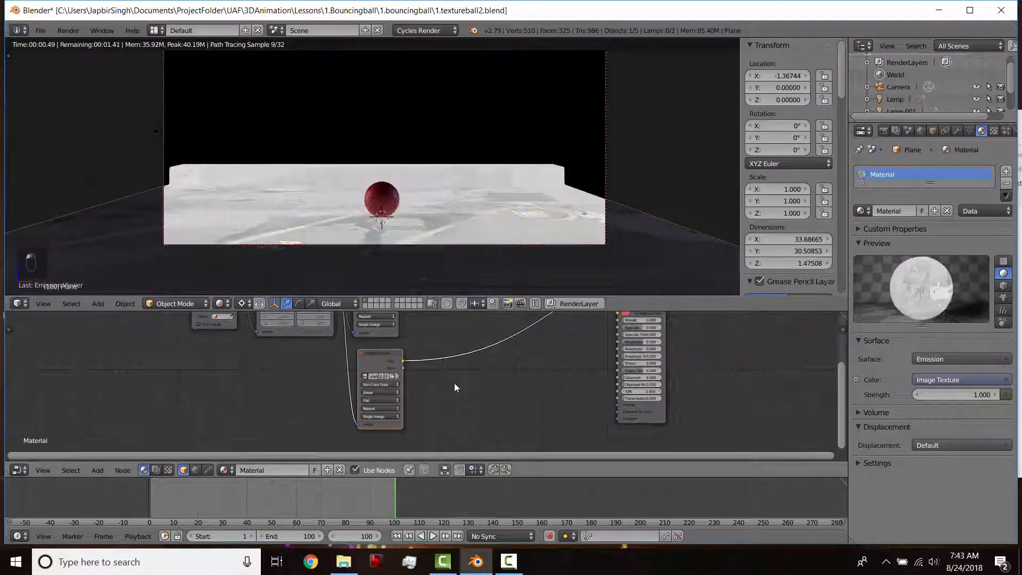
Step: Add a ColorRamp node fed by the duplicated Image Texture, preview it through the emission viewer and place it closer to the texture node
key("shift+a")
mouse_move(451, 385)
mouse_move(439, 433)
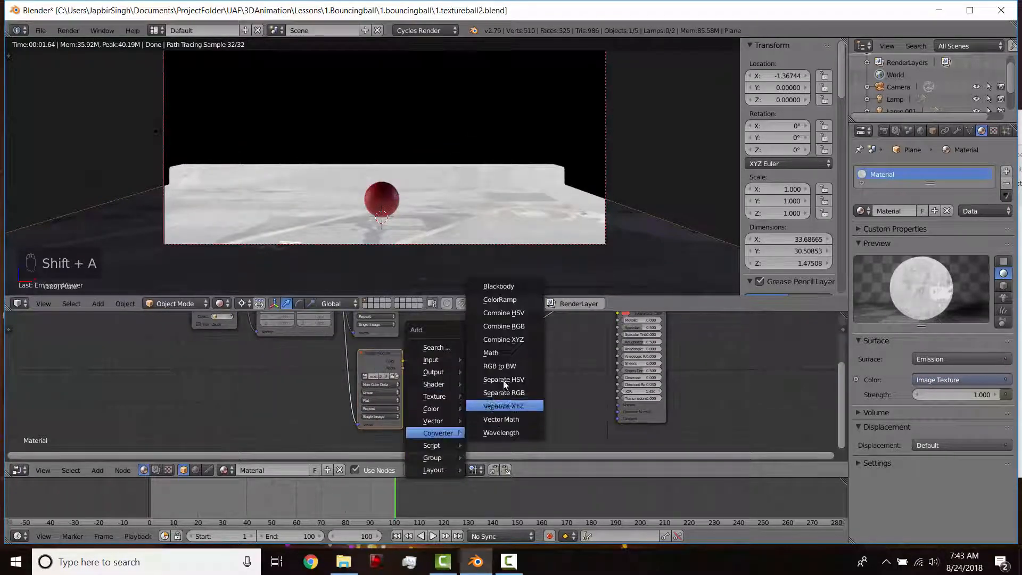
left_click(494, 302)
left_click(452, 367)
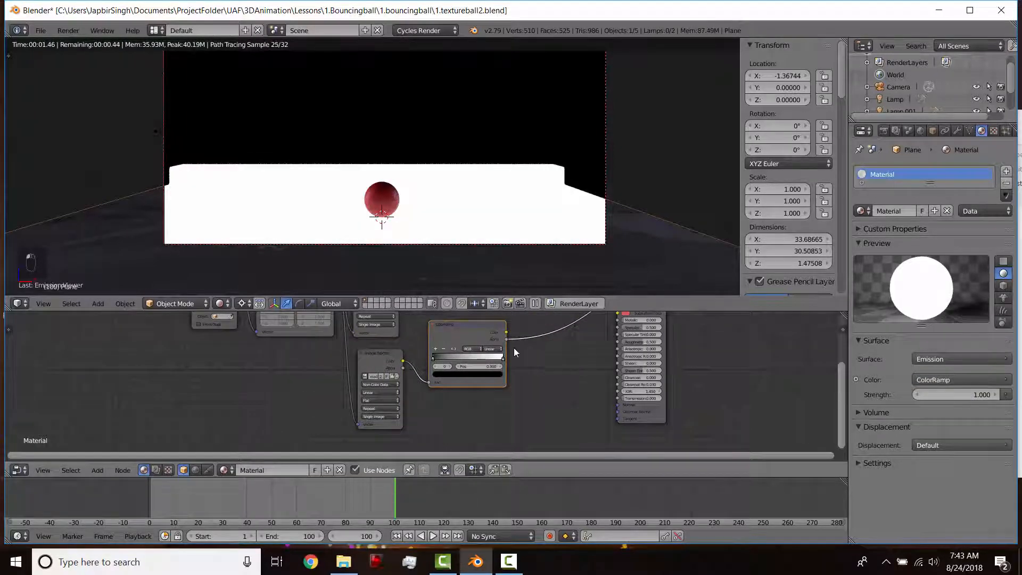
left_click(468, 334)
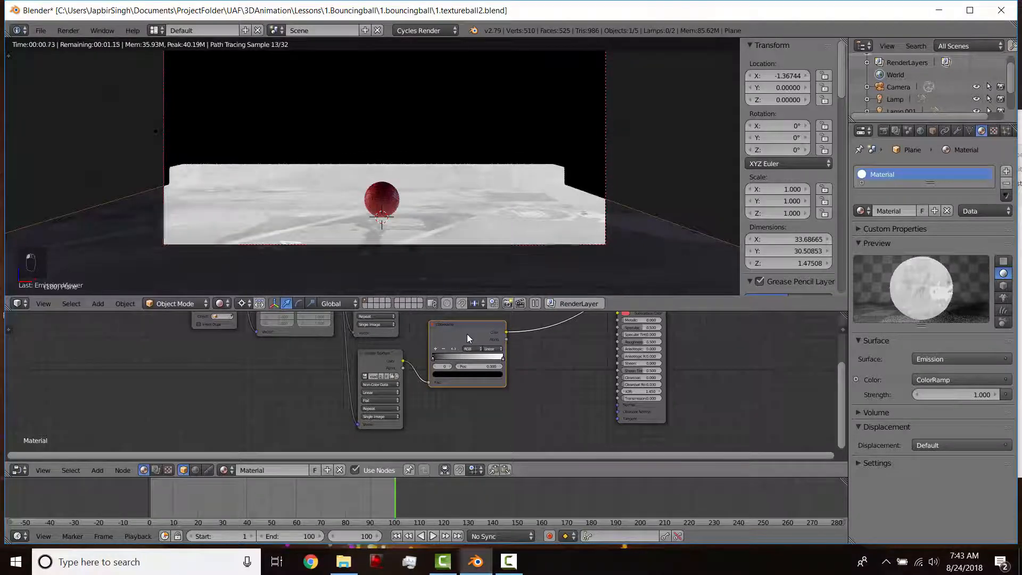
scroll(459, 372, "up", 3)
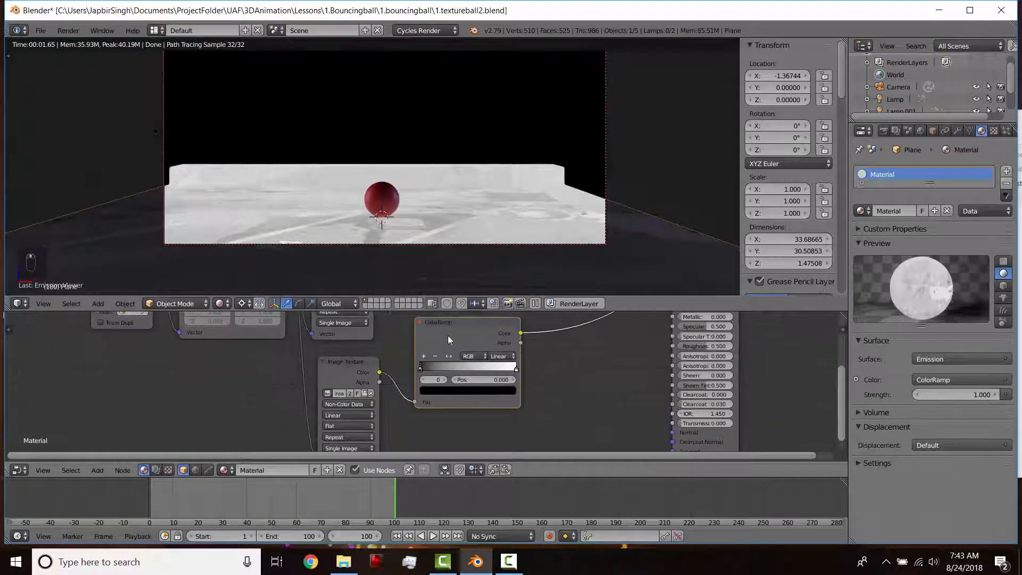
left_click_drag(448, 335, 430, 330)
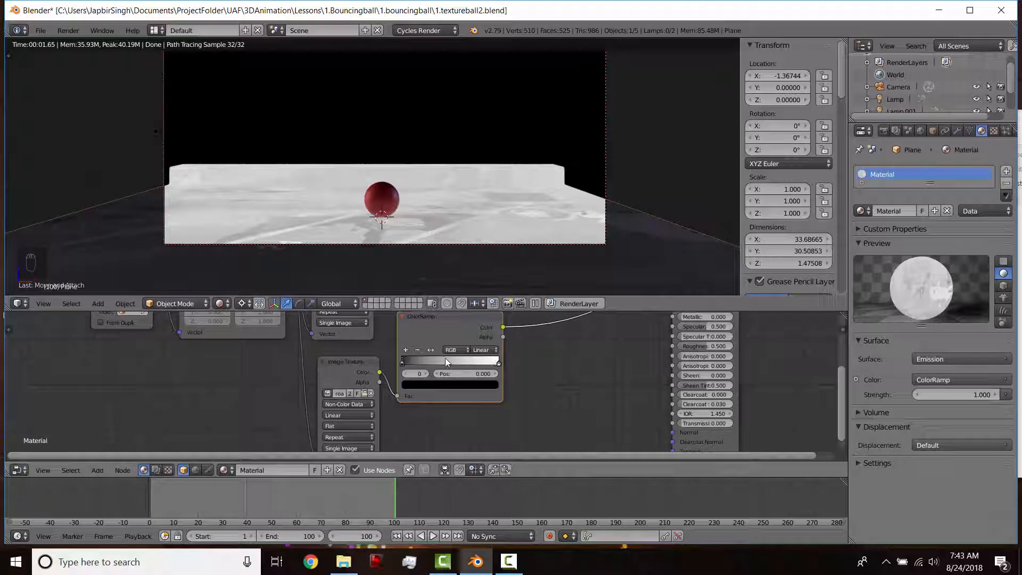
Step: Flip the ColorRamp's gradient, move the white stop inward and set the black stop's position to about 0.524
left_click_drag(403, 364, 441, 365)
key("ctrl+z")
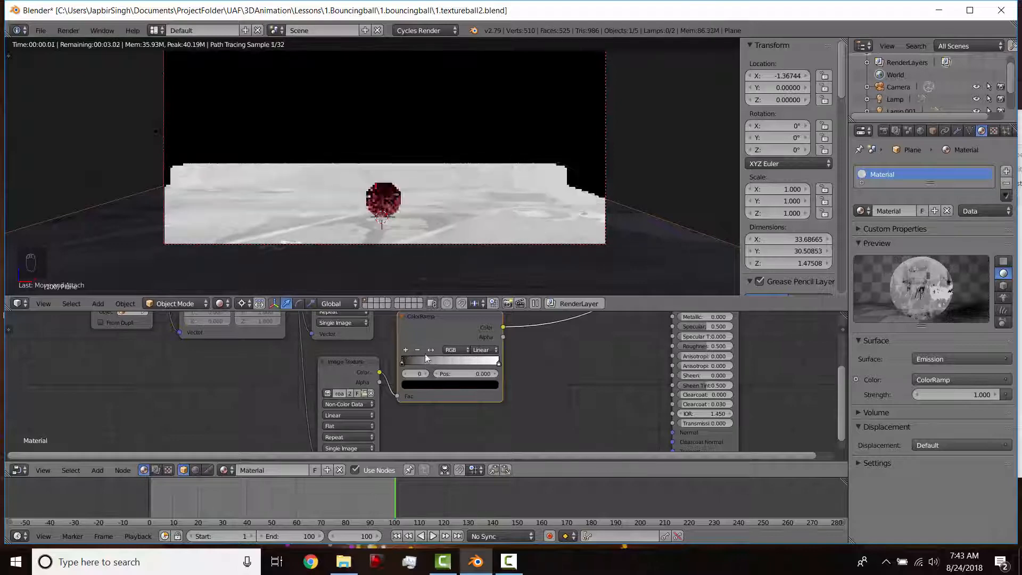
left_click(430, 350)
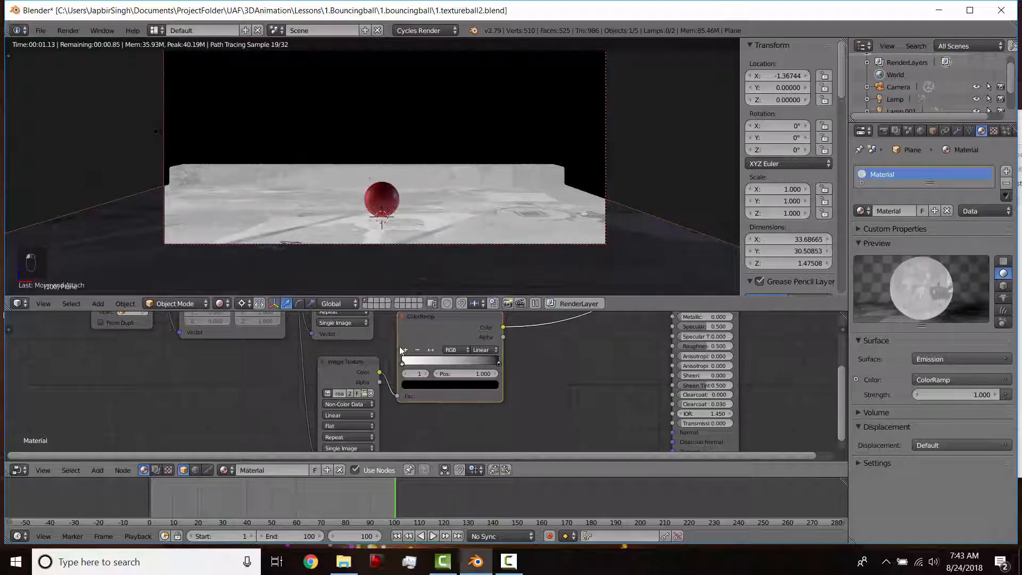
left_click_drag(496, 363, 451, 364)
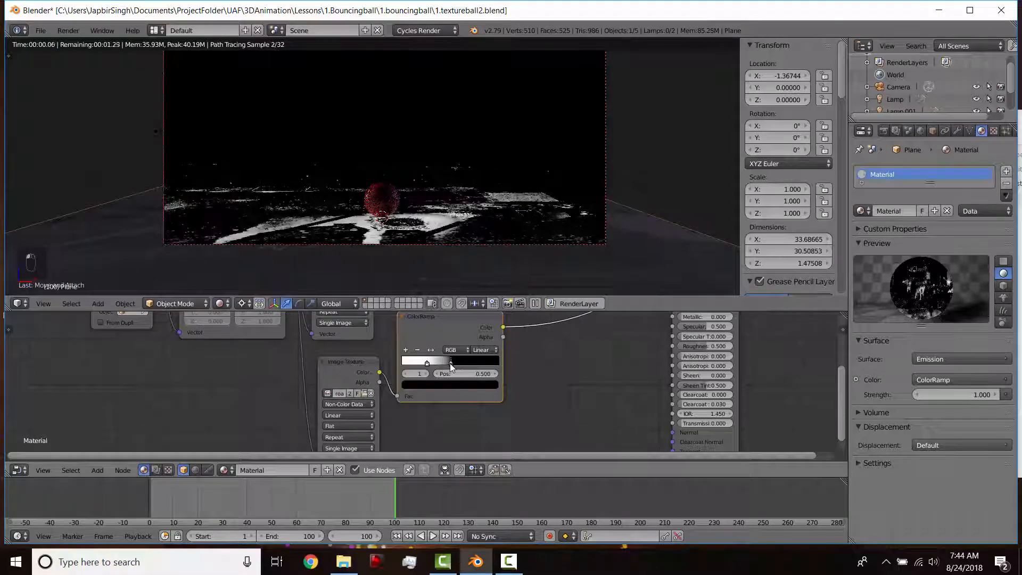
scroll(429, 250, "down", 3)
middle_click_drag(418, 246, 327, 239)
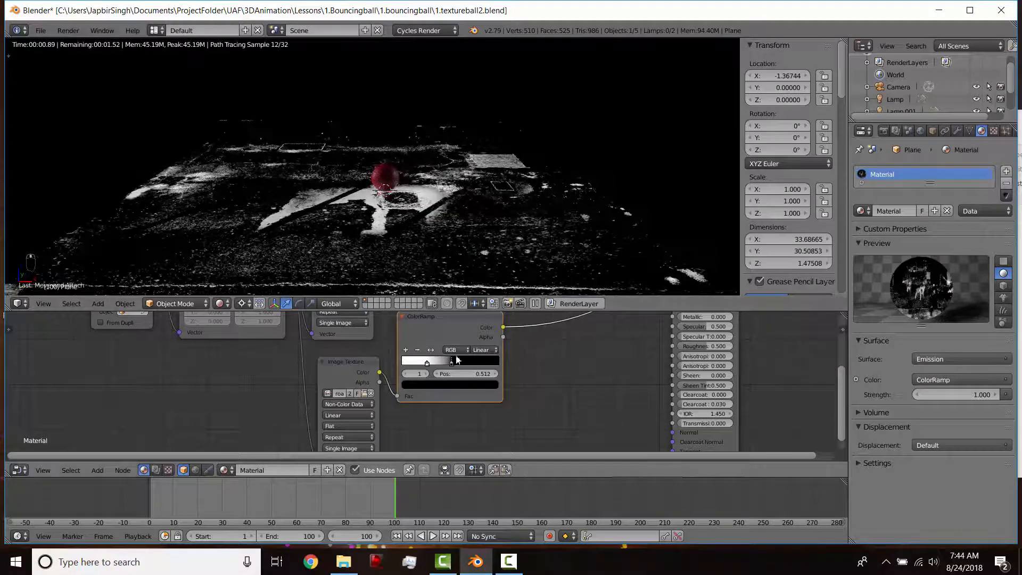
left_click_drag(455, 361, 459, 363)
left_click_drag(458, 362, 456, 361)
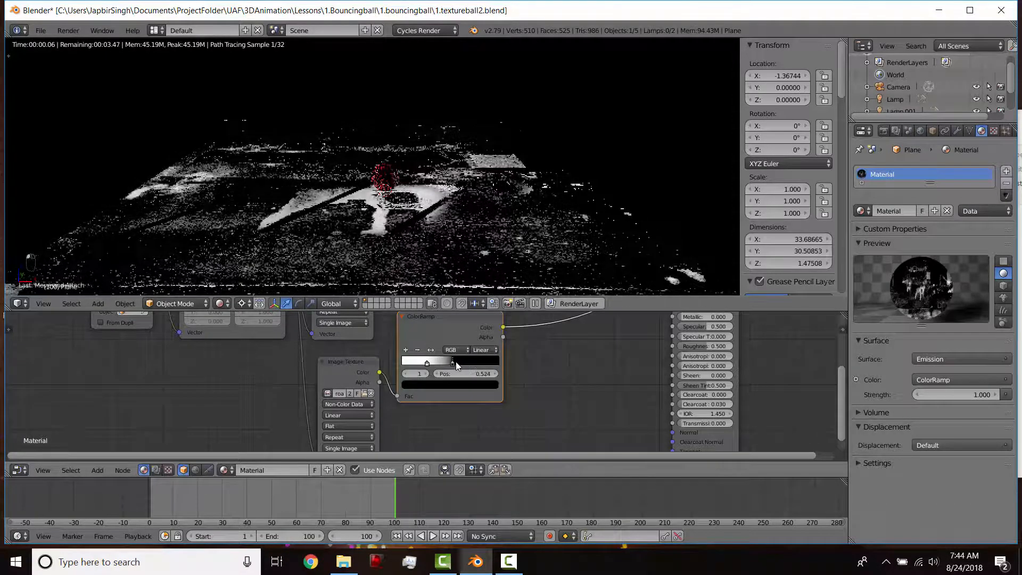
Step: Reconnect the Principled BSDF to the material output and link the ColorRamp's color output to its Roughness input
scroll(529, 349, "down", 2)
left_click(605, 337, "ctrl+shift")
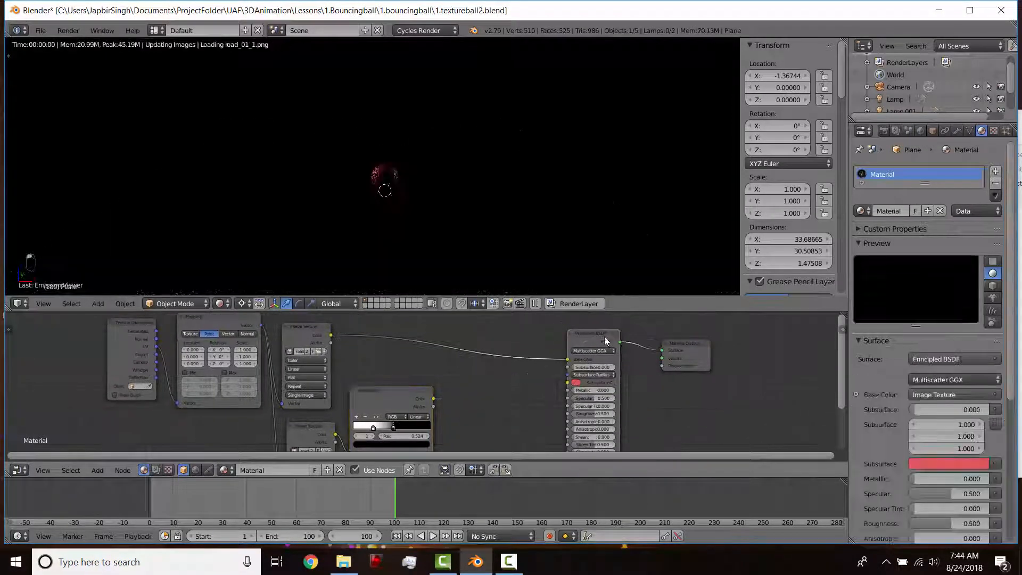
middle_click_drag(474, 398, 494, 358)
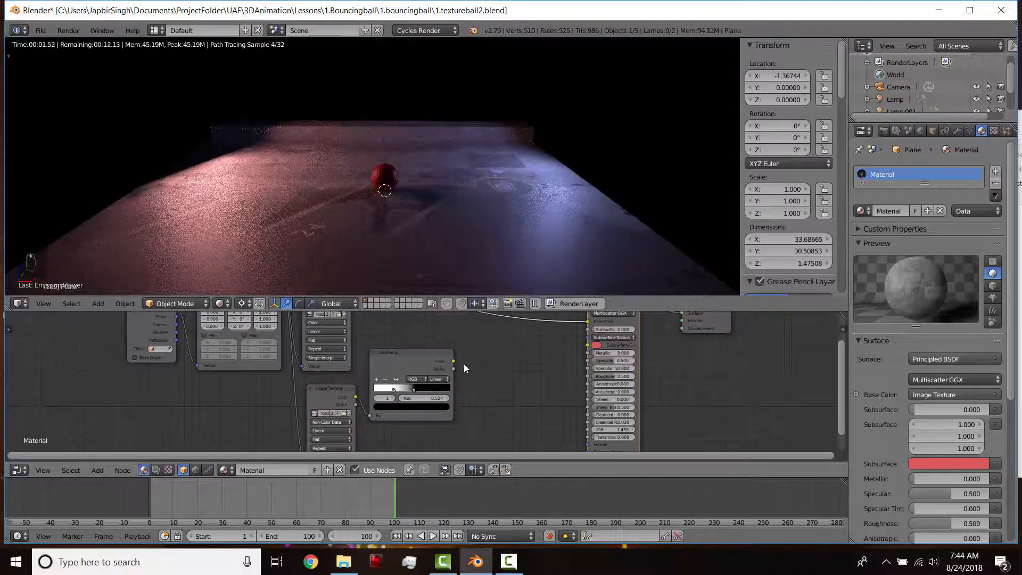
left_click_drag(454, 361, 587, 376)
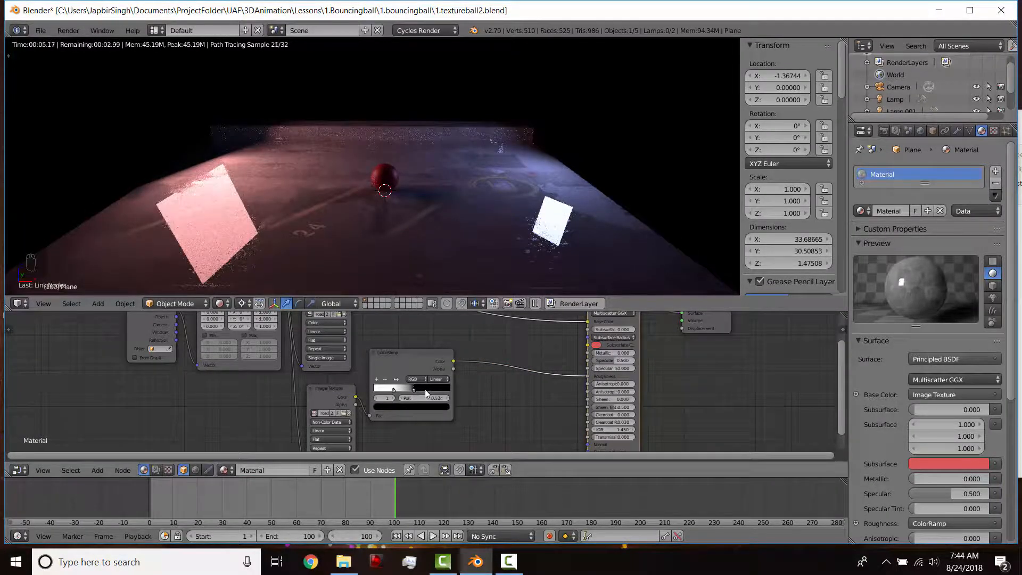
Step: Set the ColorRamp's black stop to about 0.758 and white stop to 0, checking it through an emission viewer before restoring the Principled BSDF
left_click_drag(426, 393, 431, 393)
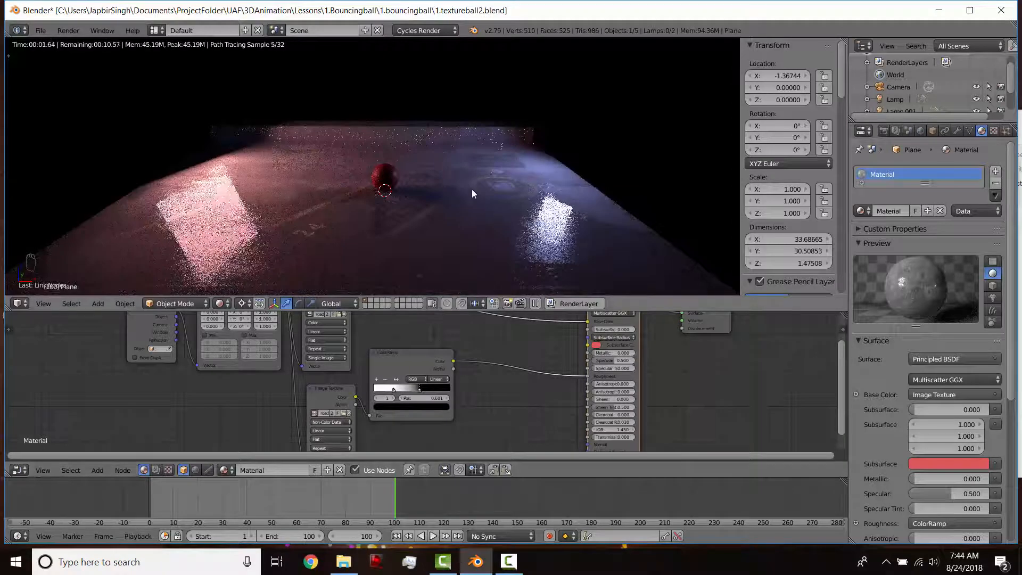
left_click_drag(419, 388, 433, 390)
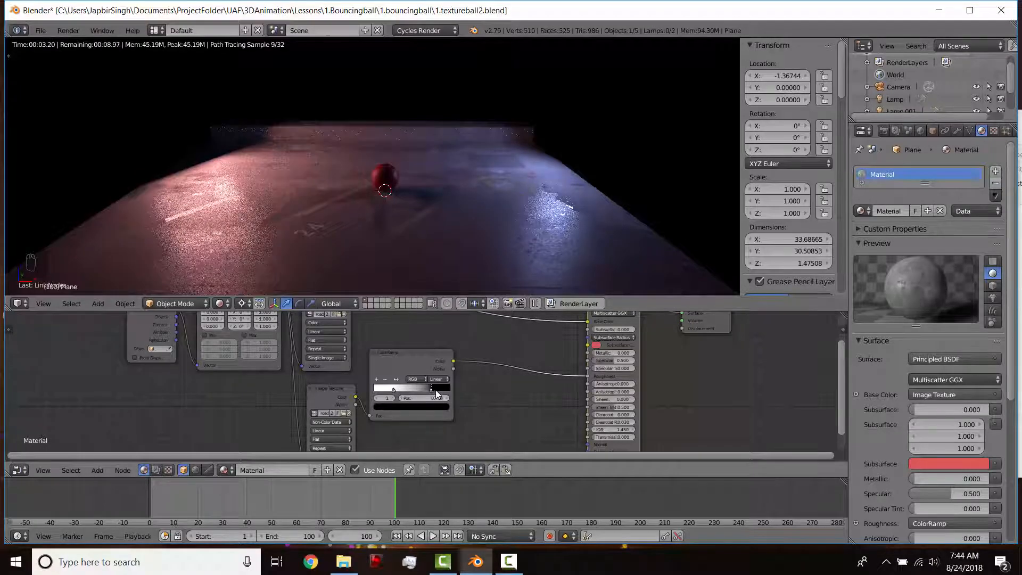
left_click(423, 356, "ctrl+shift")
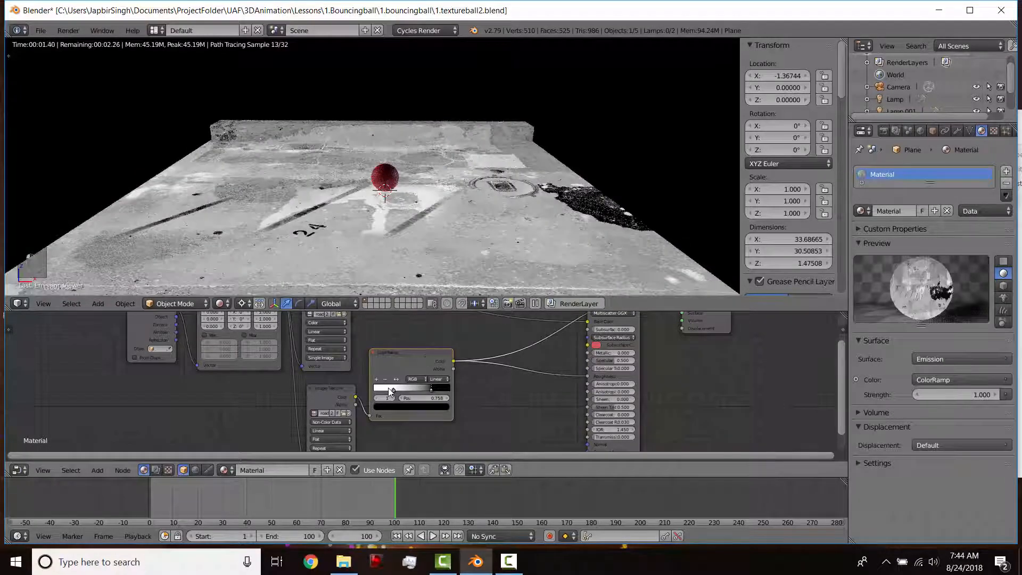
left_click_drag(379, 393, 367, 392)
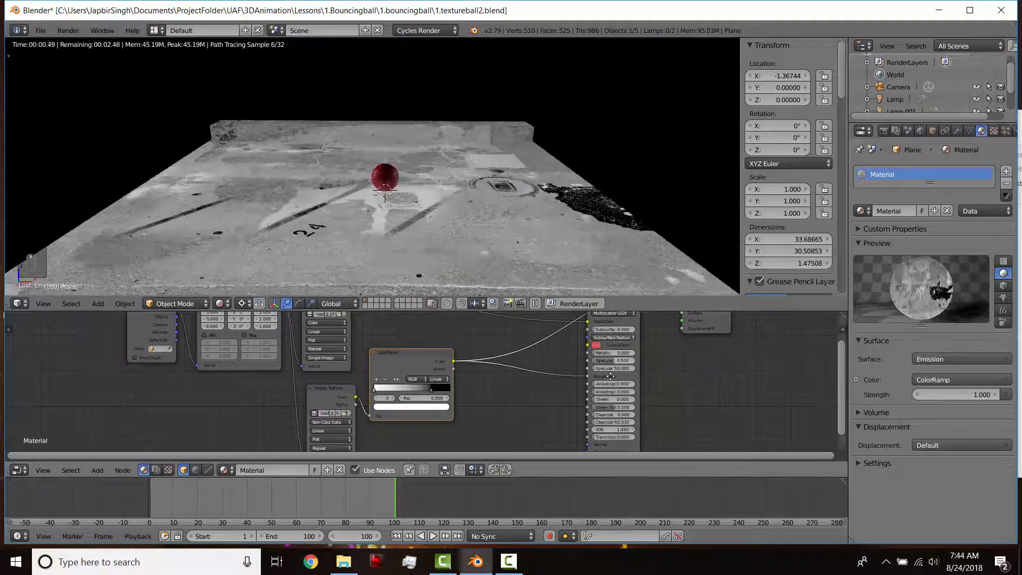
middle_click_drag(605, 311, 599, 318)
left_click(599, 319, "ctrl+shift")
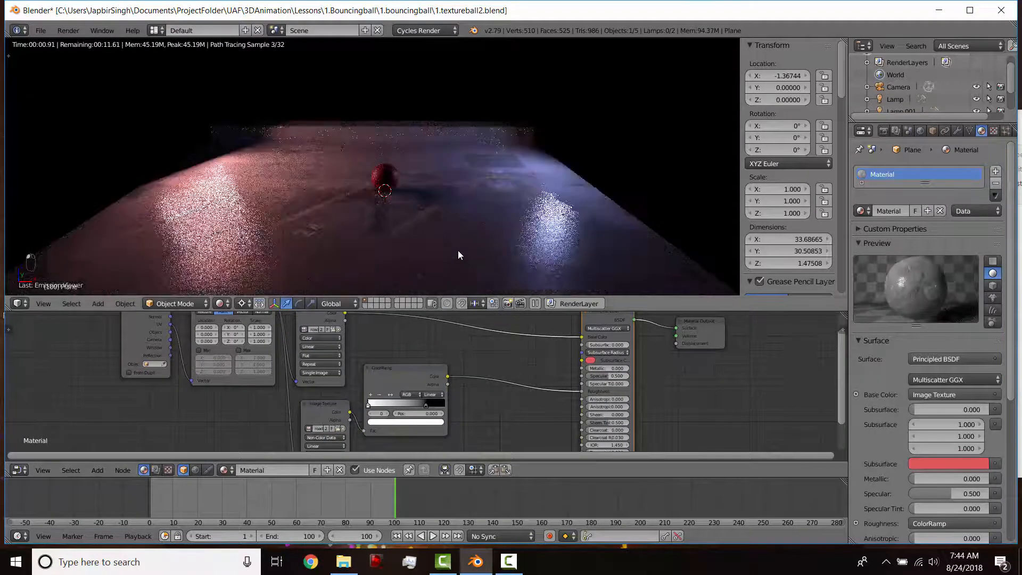
Step: In the camera view, move the pink area lamp outward and back to about X -22.78 and Y 11.64
key("KP_0")
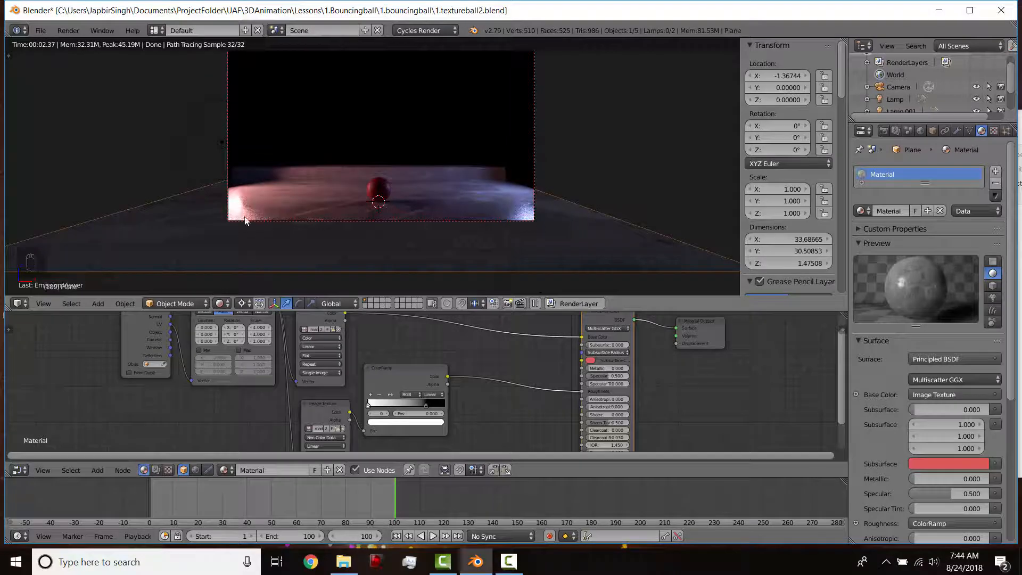
right_click(224, 134)
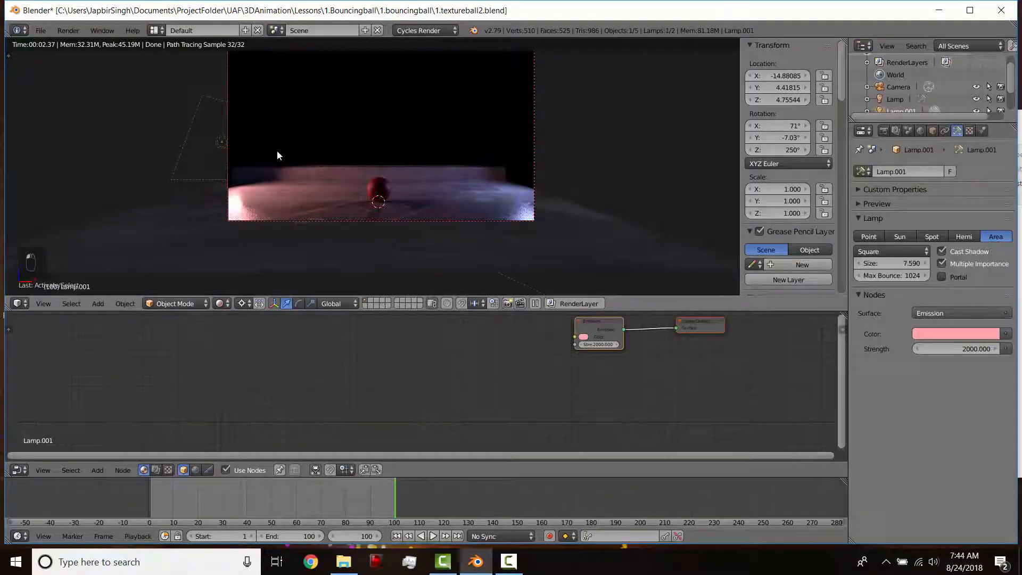
key("g")
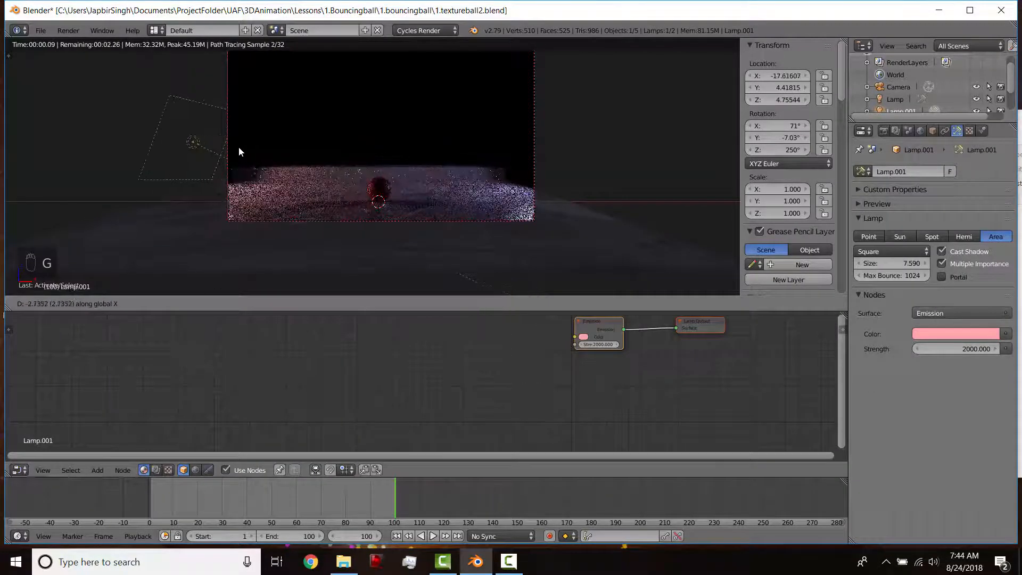
left_click(234, 146)
key("g")
key("y")
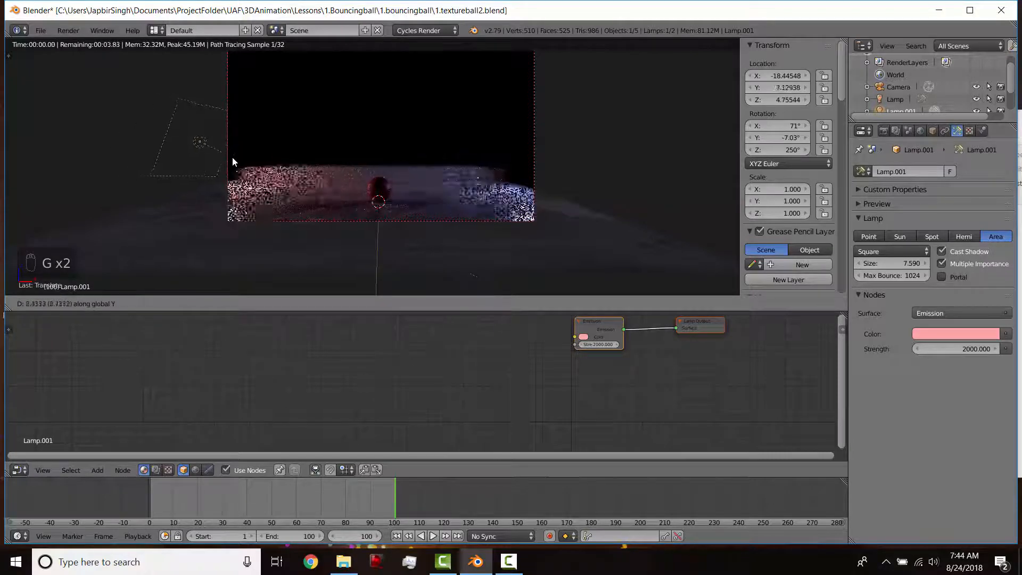
left_click(233, 161)
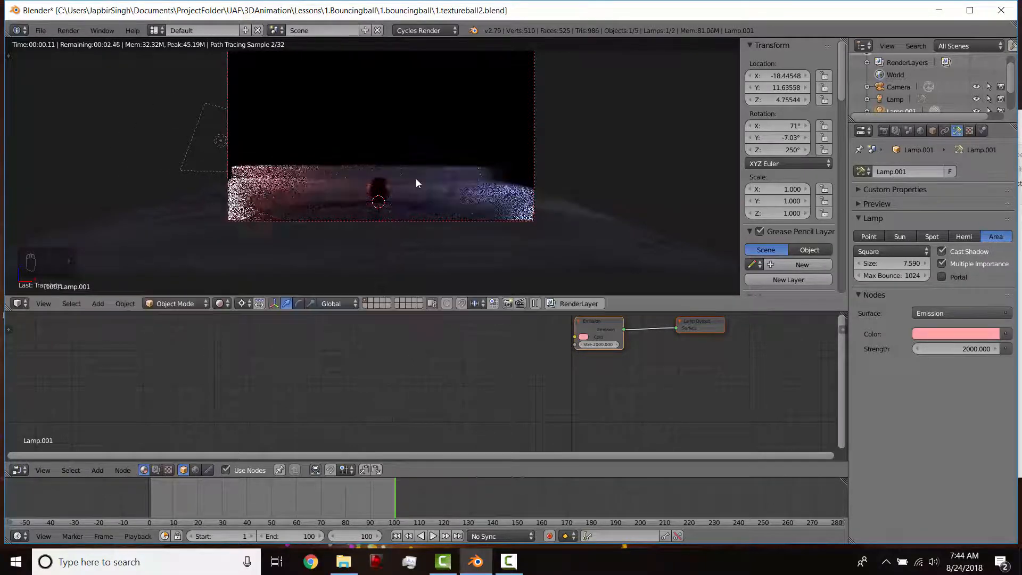
key("g")
key("x")
left_click(363, 182)
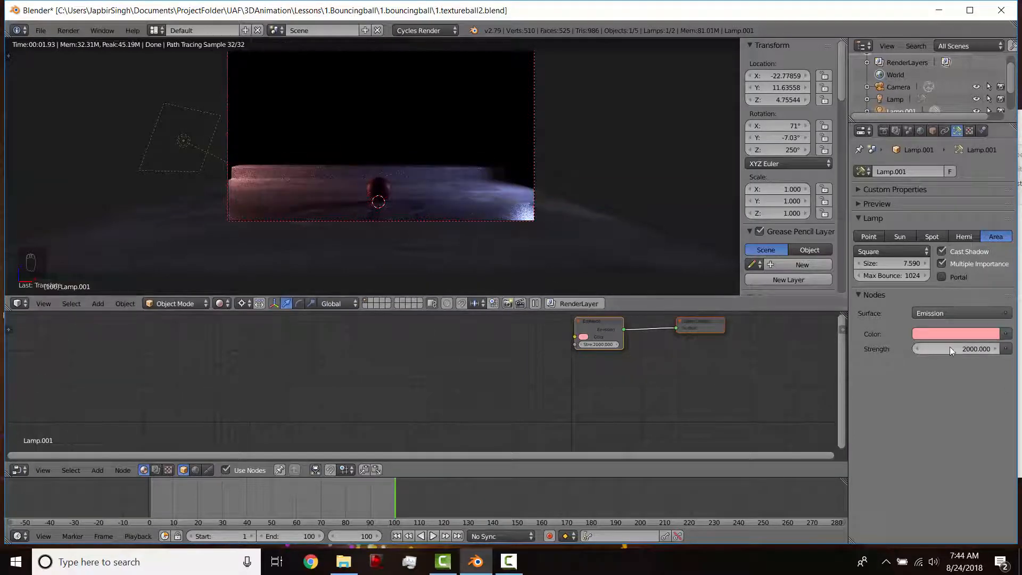
Step: Set the pink area lamp's strength to 5000 and raise it along Z to about 8.87
type("100")
key("Return")
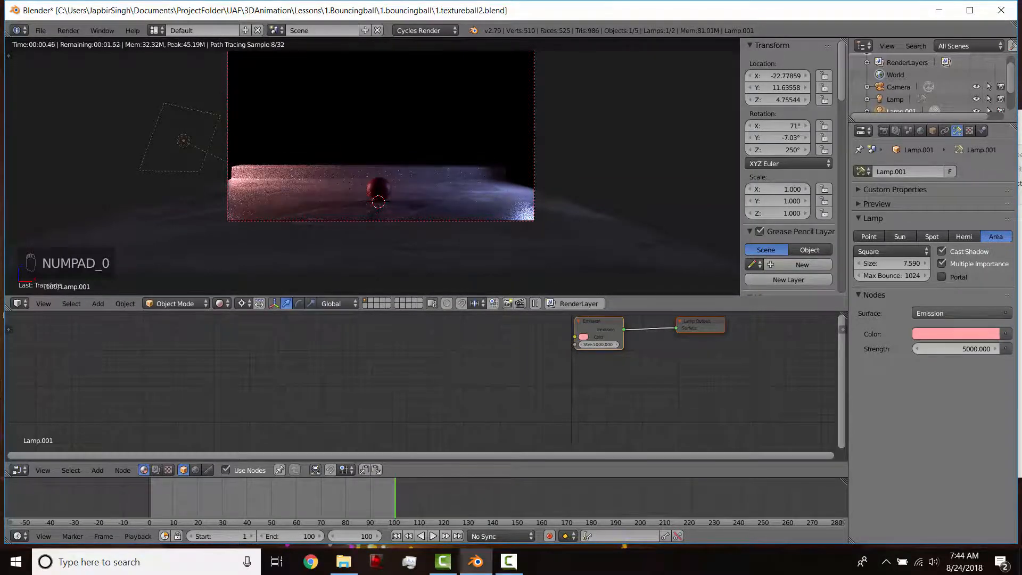
key("g")
key("z")
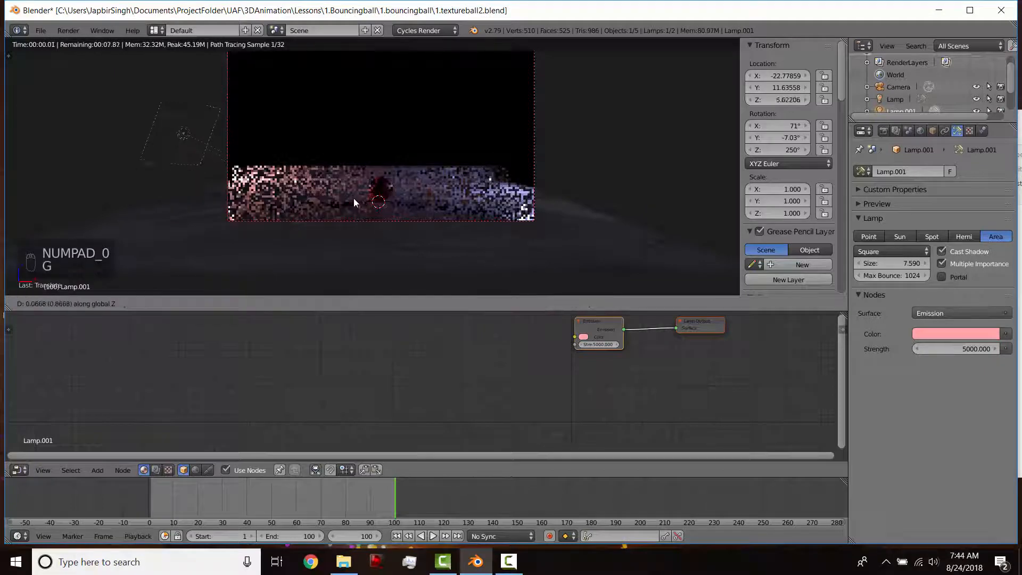
left_click(358, 163)
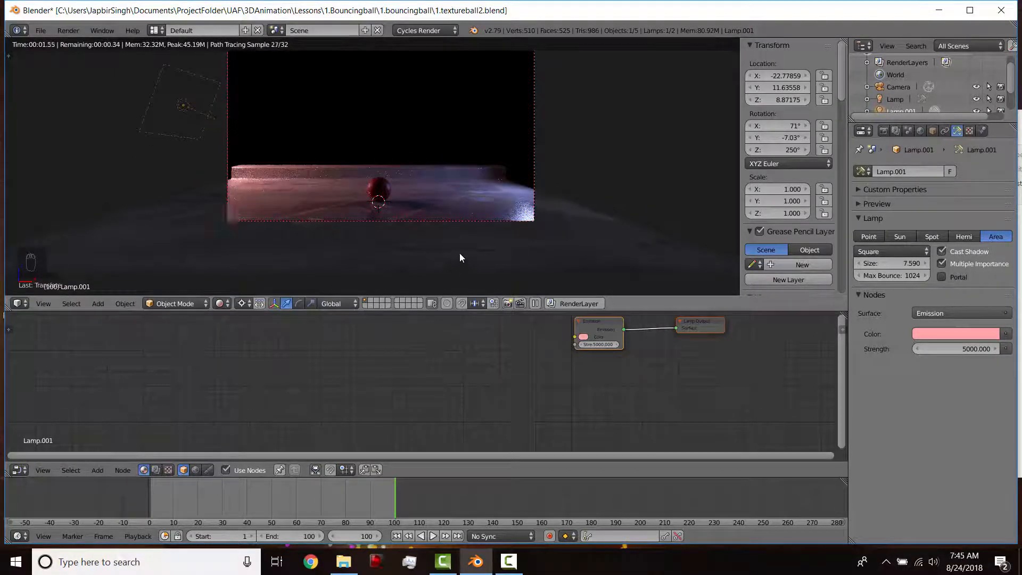
Step: Select the floor and limit the rendered preview to a border around the blue-lit front corner of the camera frame
right_click(430, 249)
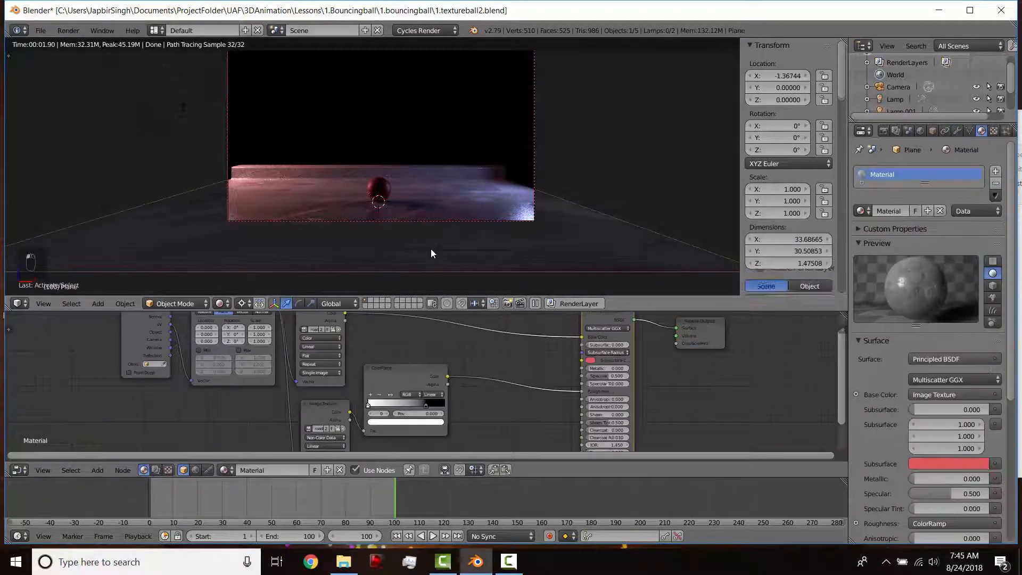
middle_click_drag(443, 400, 487, 325)
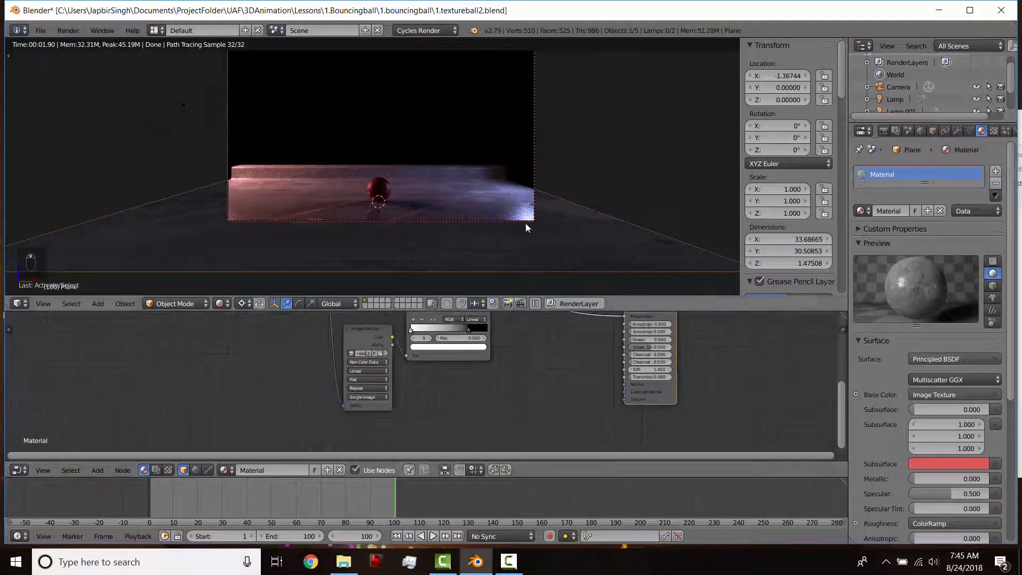
scroll(523, 225, "up", 3)
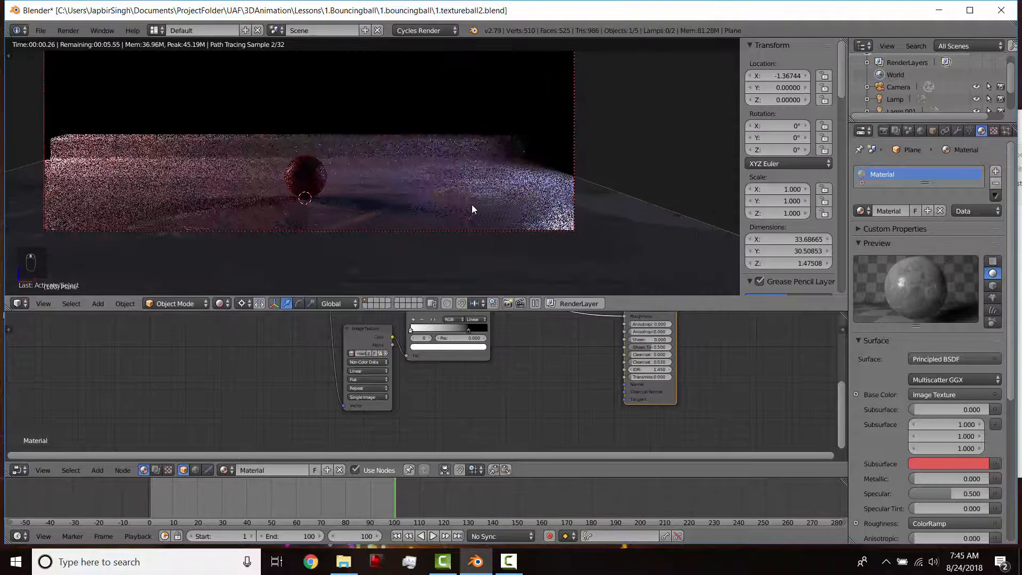
scroll(472, 205, "up", 2)
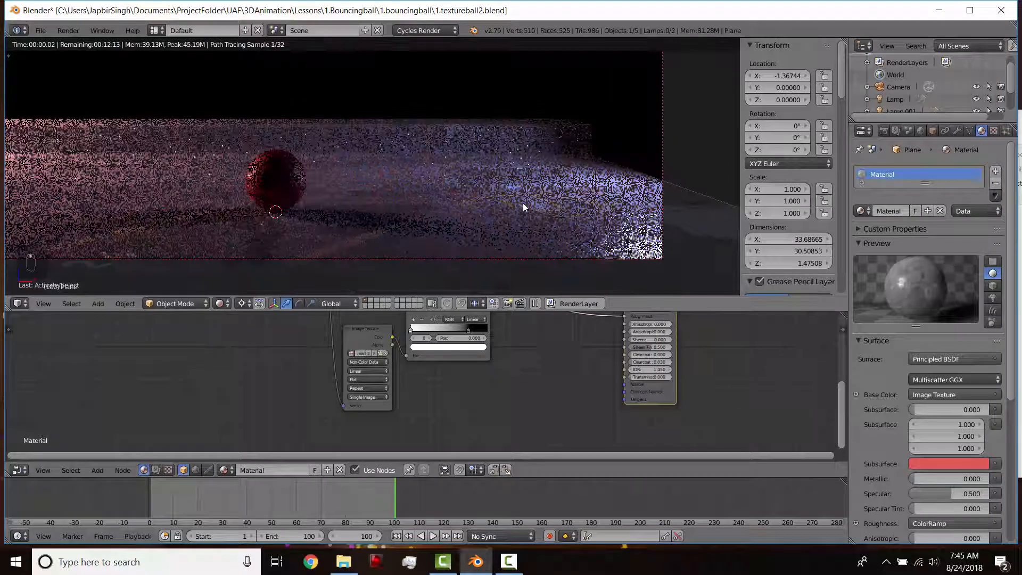
key("shift+b")
left_click_drag(525, 146, 680, 279)
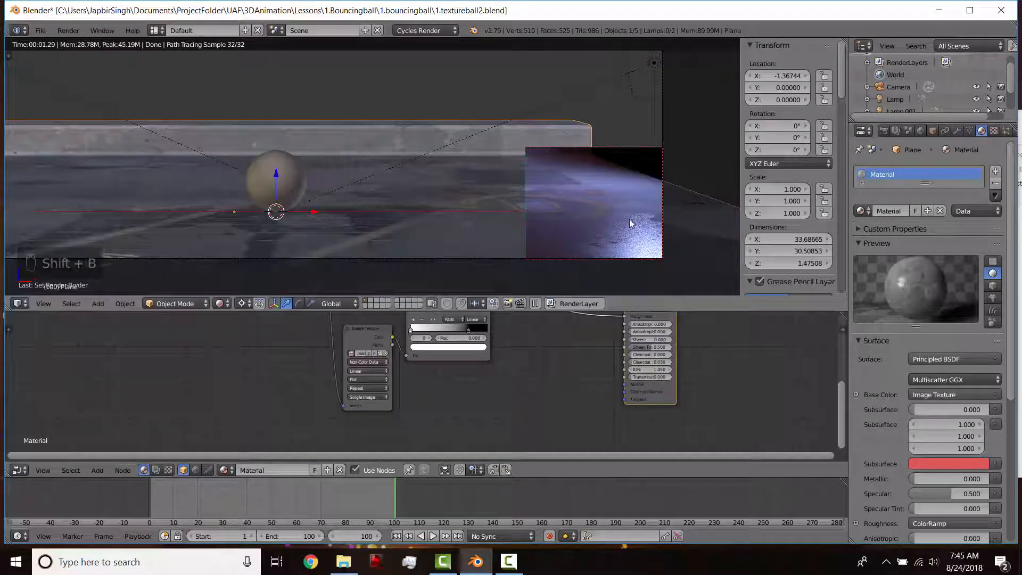
Step: Shift the Non-Color Image Texture node slightly away from the ColorRamp and duplicate the ColorRamp below the original
scroll(499, 361, "down", 2)
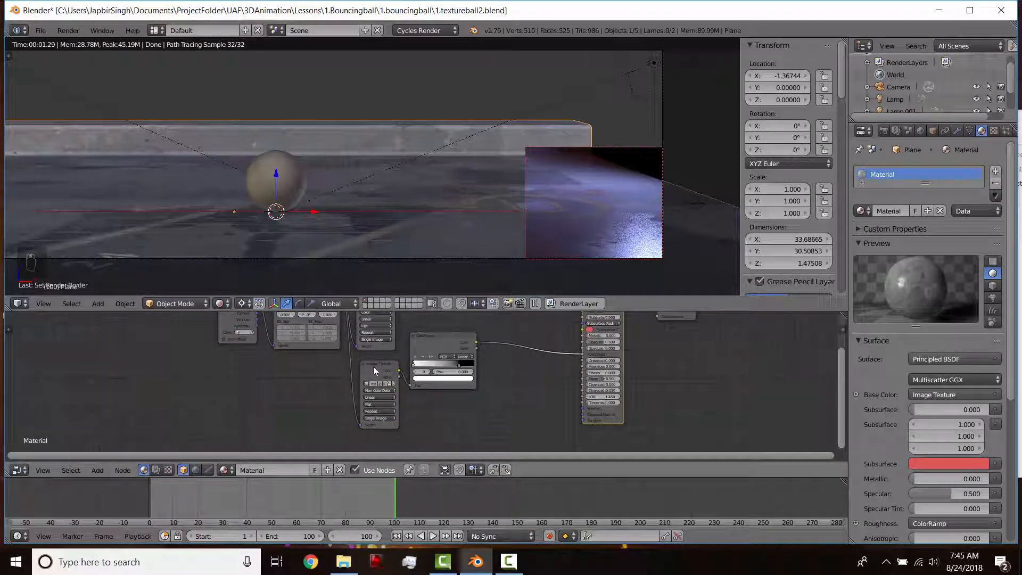
left_click_drag(374, 371, 366, 365)
left_click(429, 348)
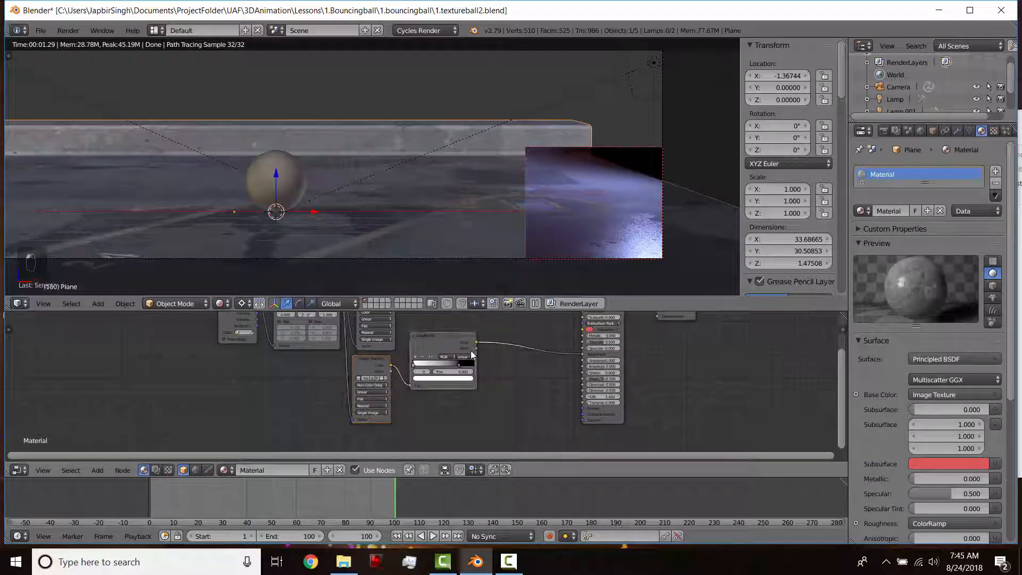
key("shift+d")
left_click(454, 386)
Step: Link the Non-Color Image Texture's color to the duplicate ColorRamp, set its black stop to 1.000 and preview it through an emission viewer
left_click_drag(408, 347, 418, 364)
left_click_drag(432, 424, 506, 404)
left_click(457, 387, "ctrl+shift")
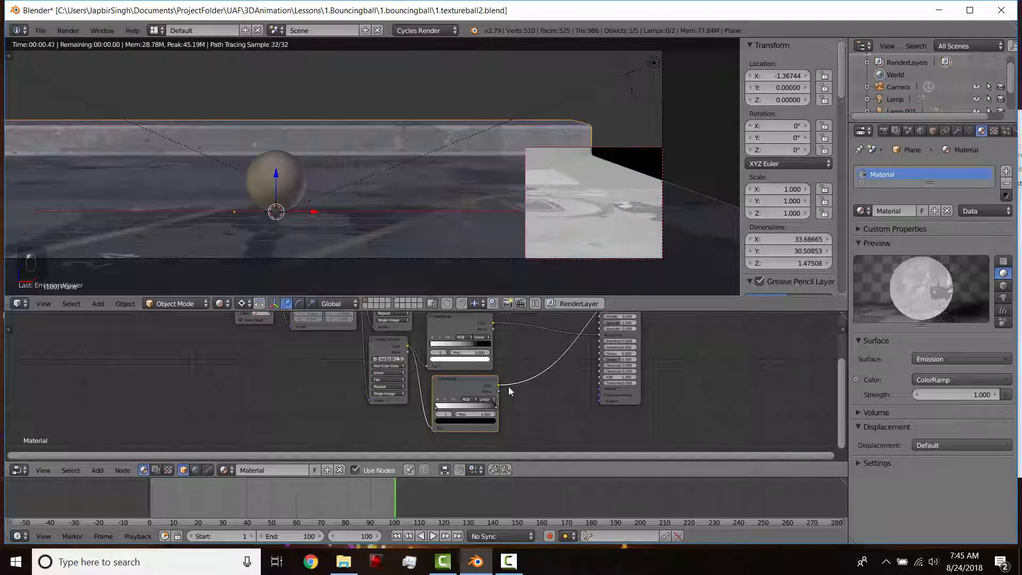
Step: Flip the duplicate ColorRamp and pull its stops closer together, with the white stop at about 0.84, for stronger contrast
left_click(453, 399)
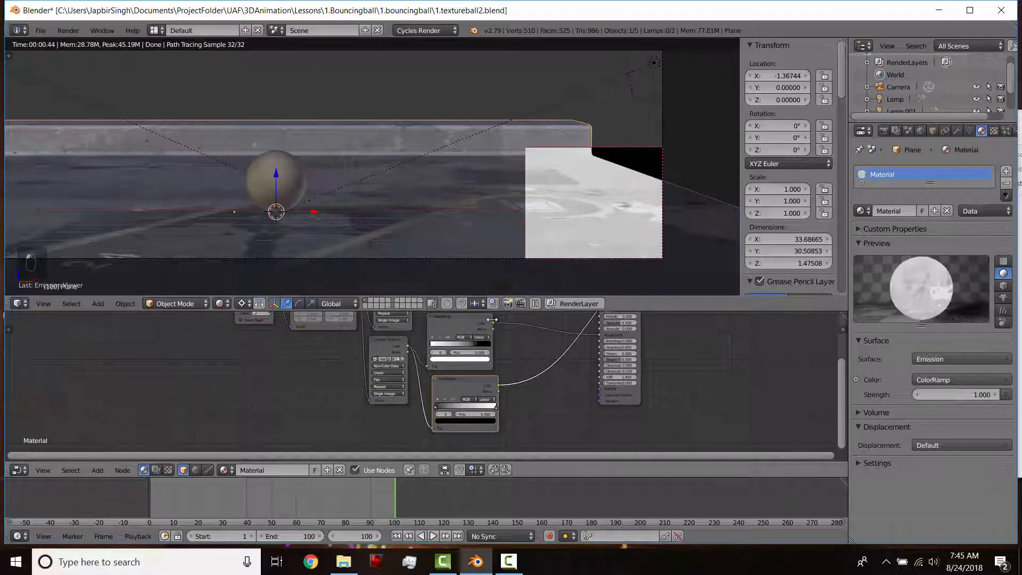
left_click_drag(437, 407, 483, 408)
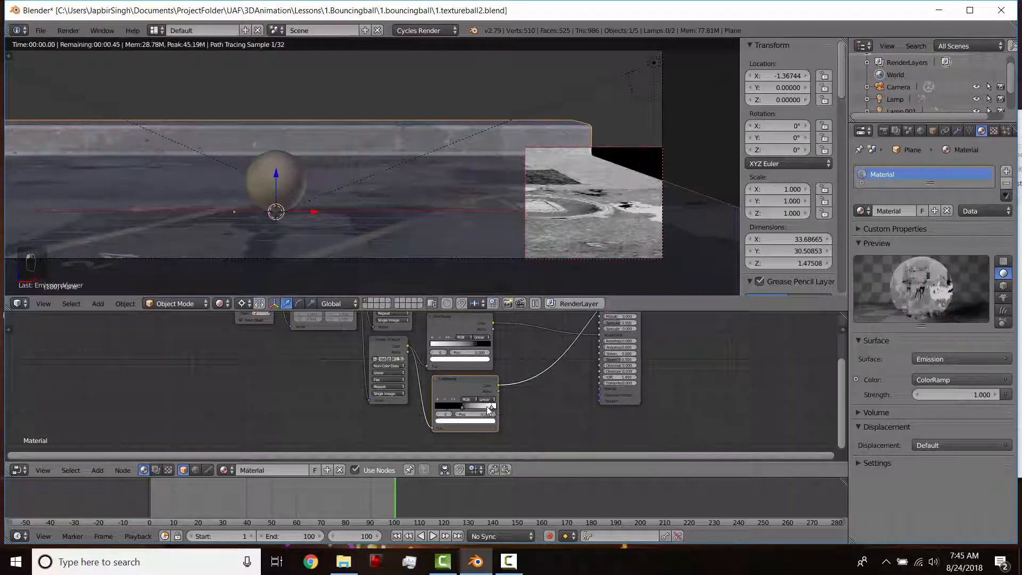
Step: Add a Bump node after the duplicate ColorRamp, feed the ramp's color into its Height input and preview it through the emission viewer
key("shift+a")
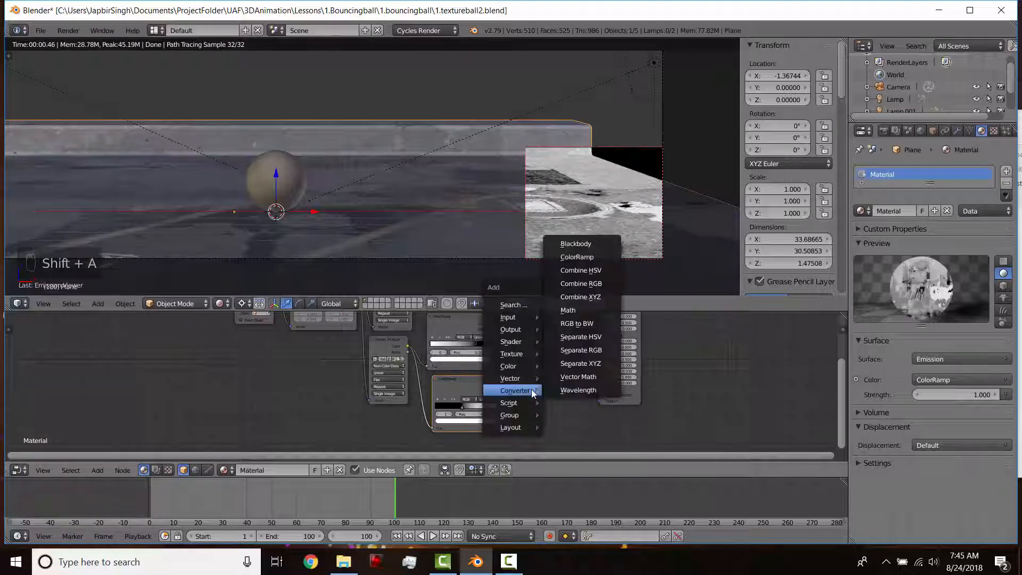
mouse_move(519, 376)
left_click(581, 379)
left_click(500, 391)
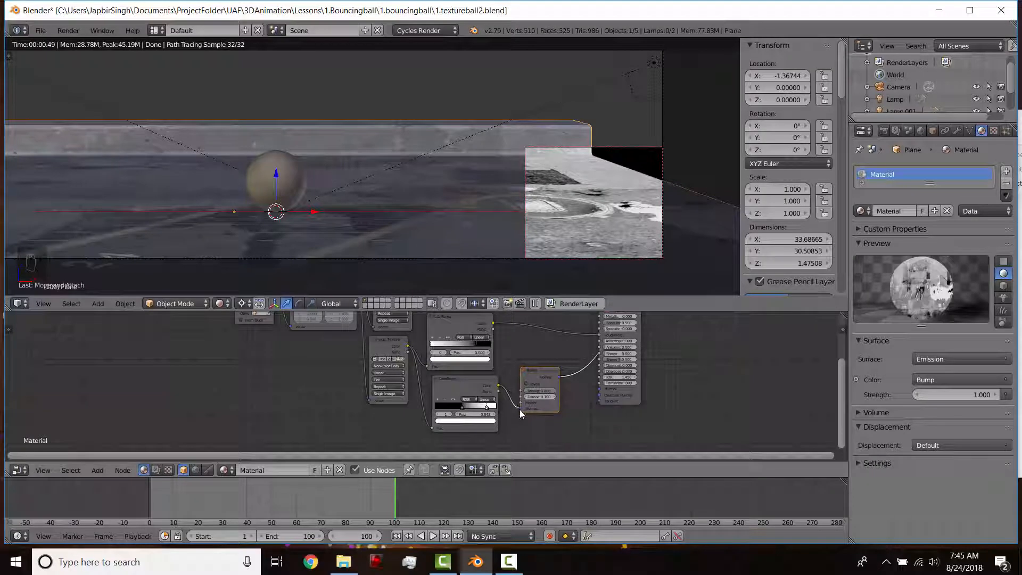
left_click_drag(520, 408, 521, 403)
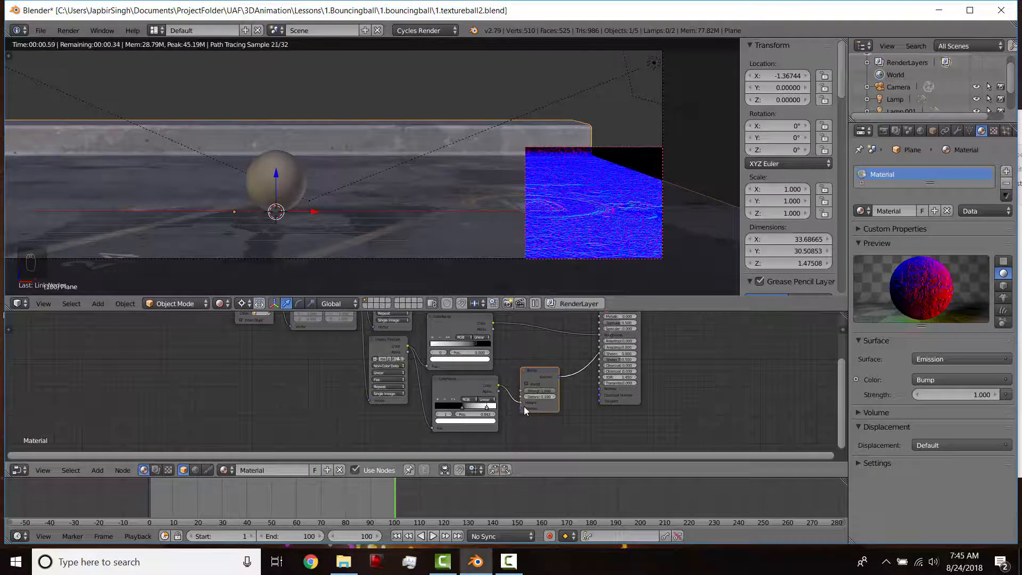
left_click(535, 372, "ctrl+shift")
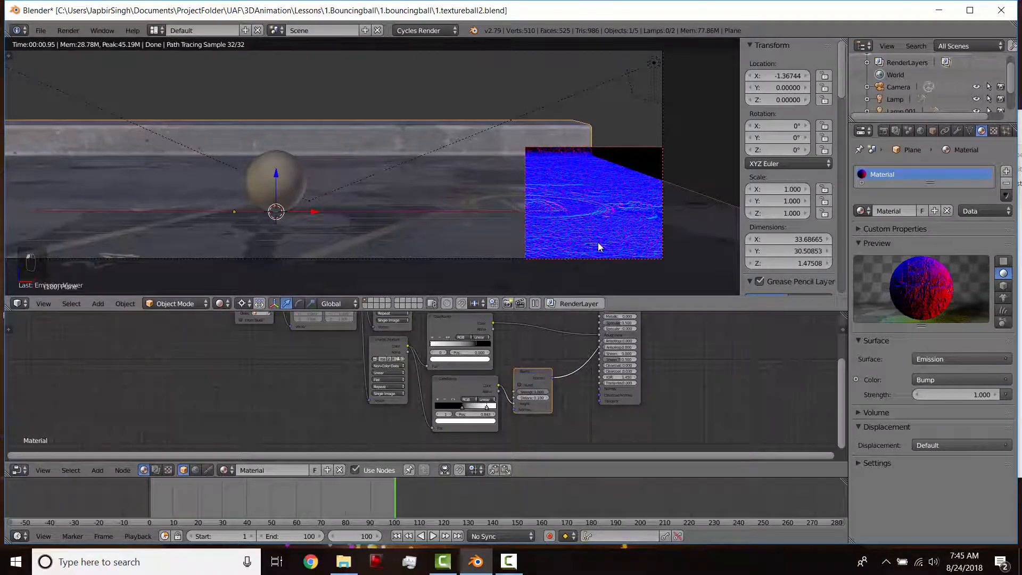
Step: Enable Invert on the Bump node while checking the normals close-up in the bordered preview area
scroll(658, 250, "up", 3)
middle_click_drag(698, 265, 525, 239, "shift")
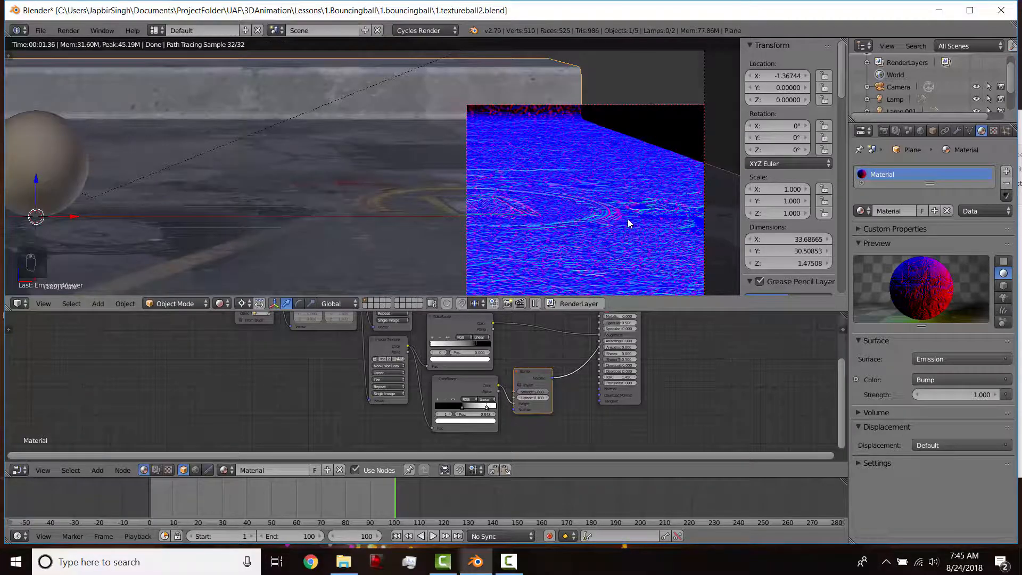
left_click(521, 385)
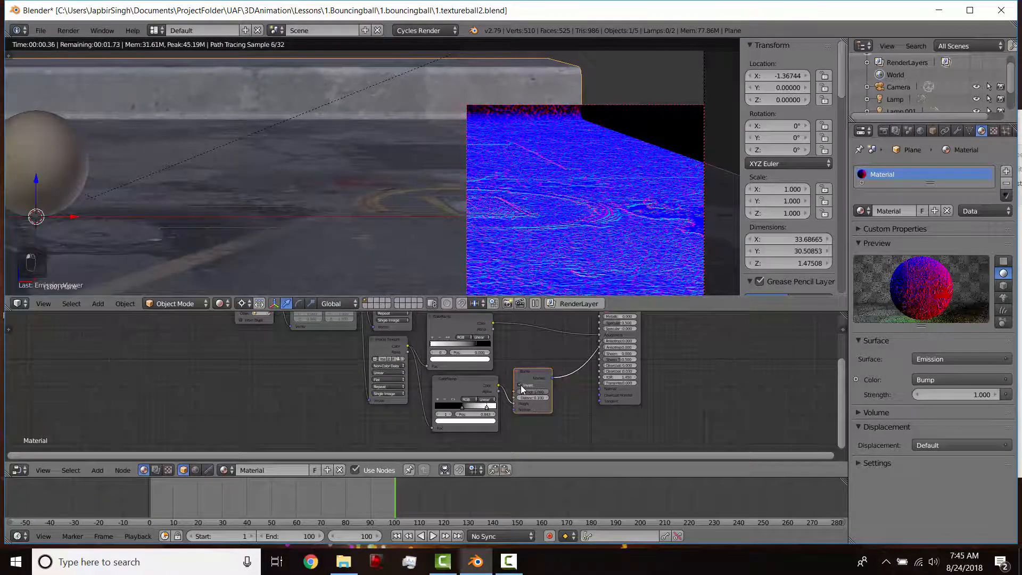
left_click(520, 384)
left_click(519, 384)
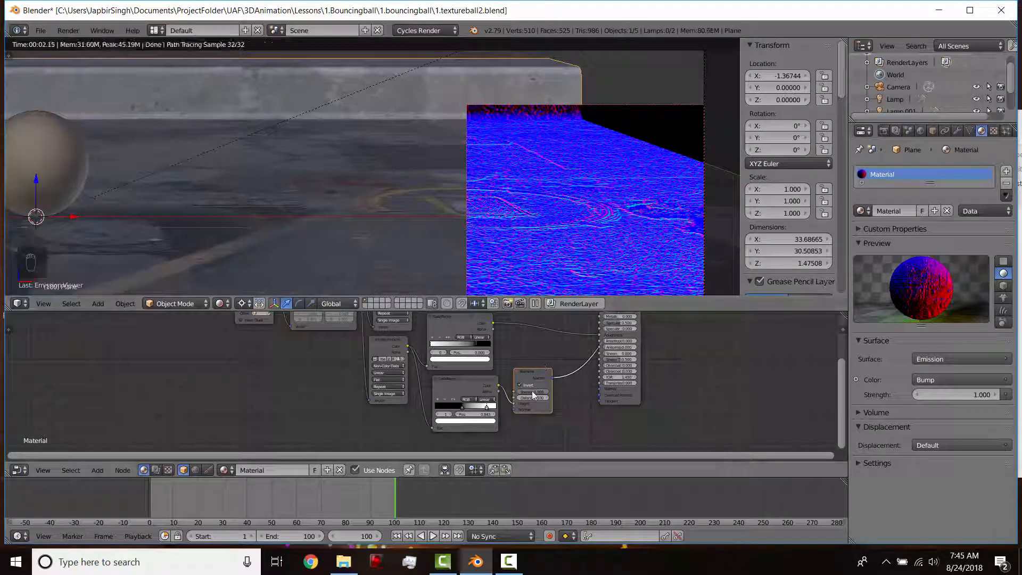
Step: Try the Bump node's strength at 0.5 and 0.2, and set it back to 1
type(".5")
key("Return")
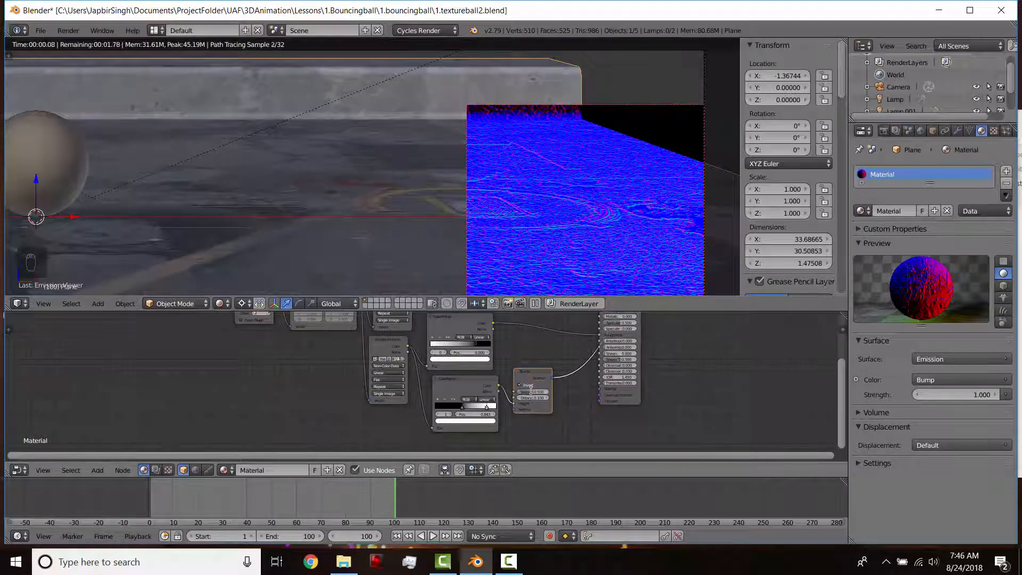
type(".2")
key("Return")
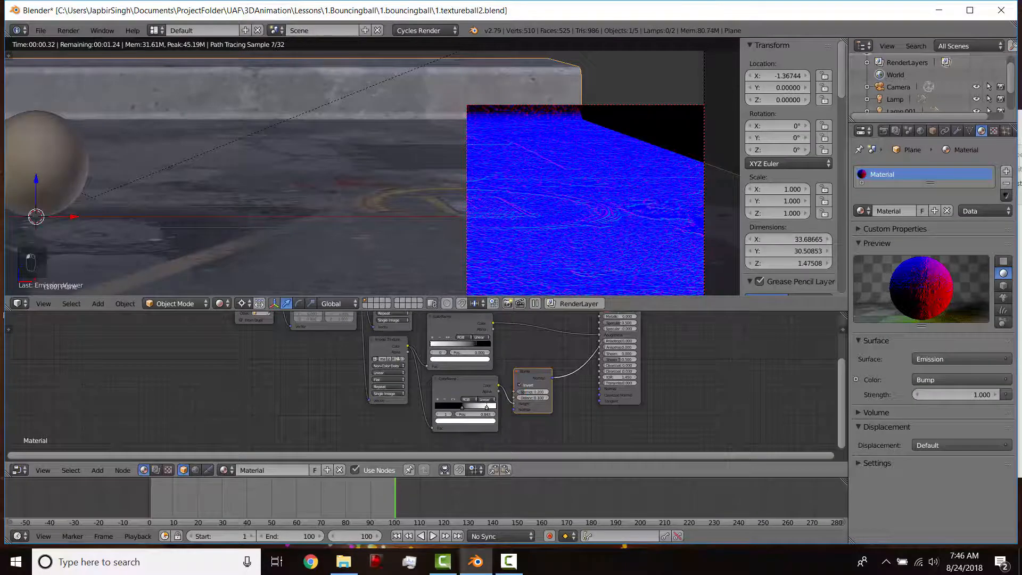
type("1")
key("Return")
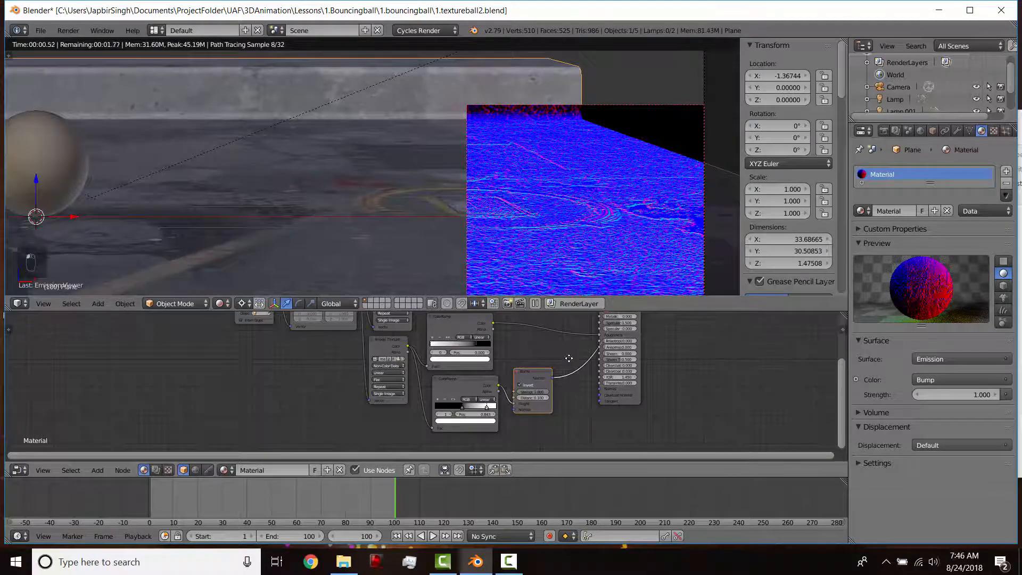
Step: Restore the Principled BSDF as the floor's surface shader and link the Bump node's output to its Normal input
middle_click_drag(571, 355, 506, 402)
scroll(508, 399, "down", 2)
left_click(545, 331, "ctrl+shift")
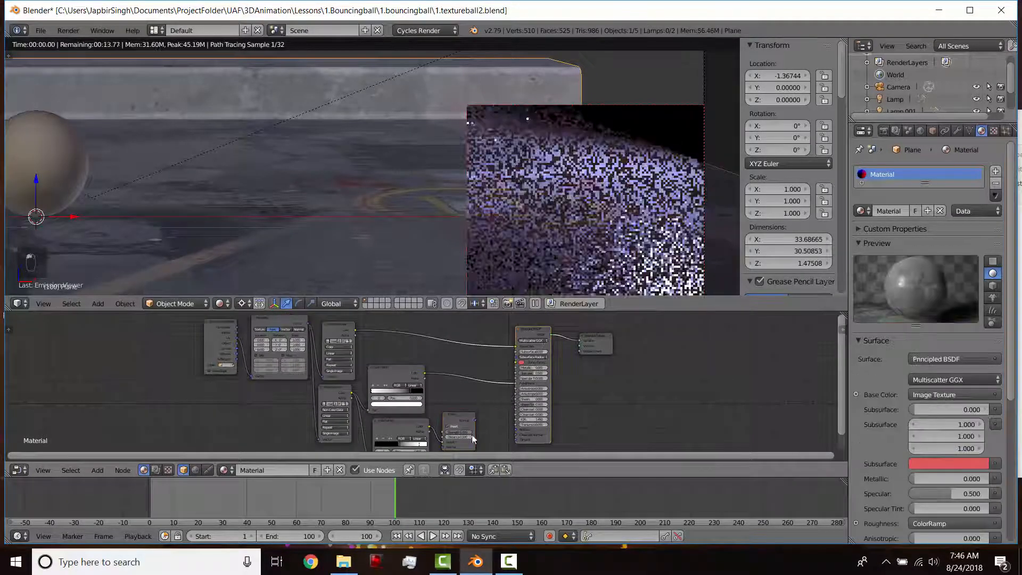
left_click_drag(474, 420, 515, 429)
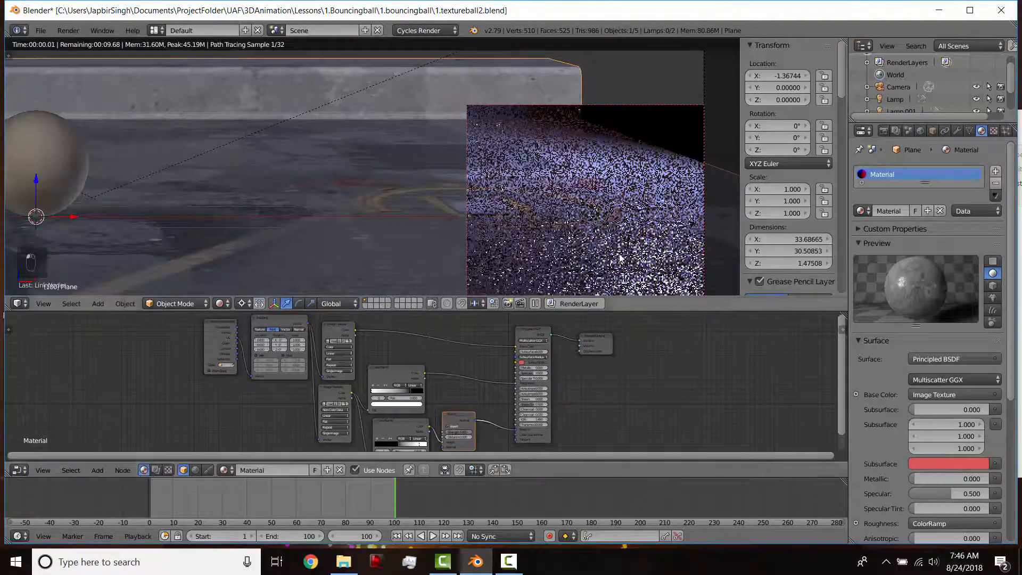
Step: Set the Bump node's strength to 0.2 while judging the blue-lit floor corner in the rendered preview
scroll(634, 281, "up", 1)
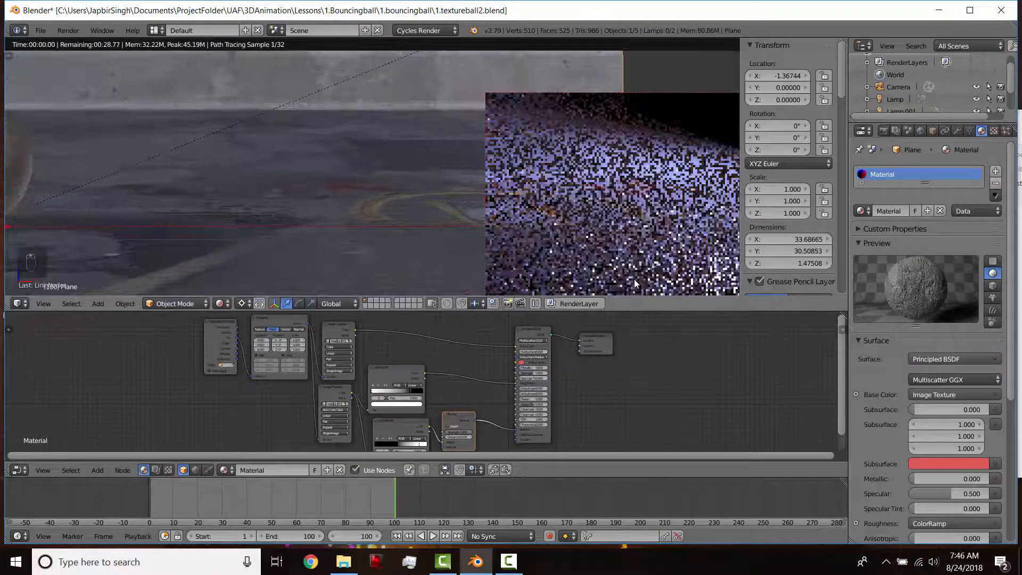
middle_click_drag(630, 268, 583, 203, "shift")
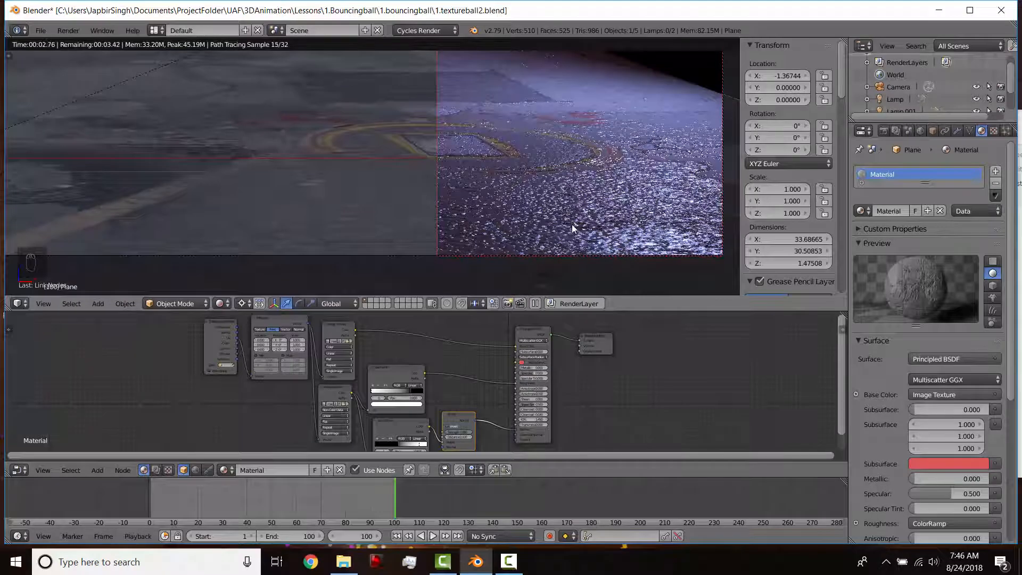
middle_click_drag(472, 424, 500, 394)
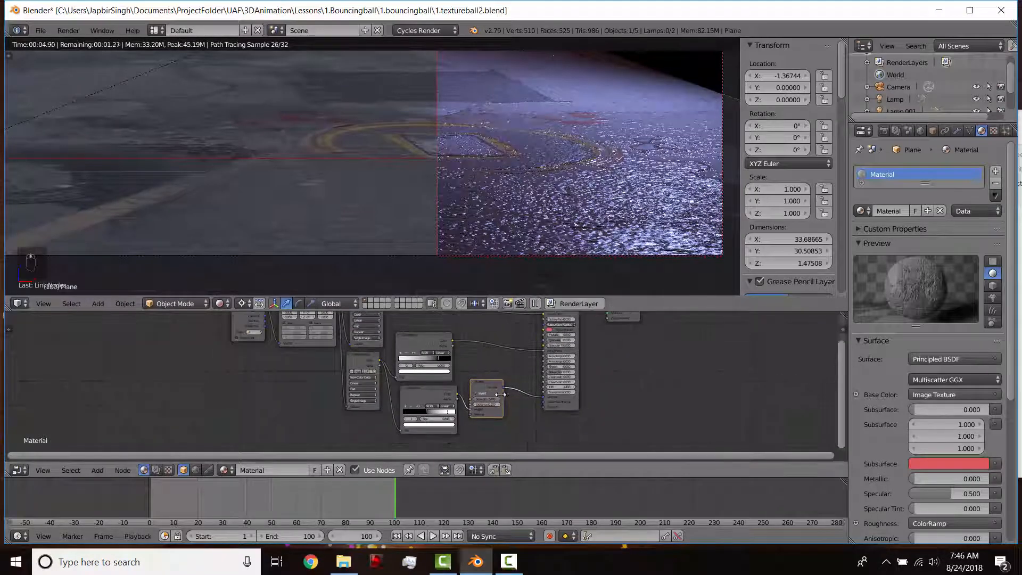
key("Return")
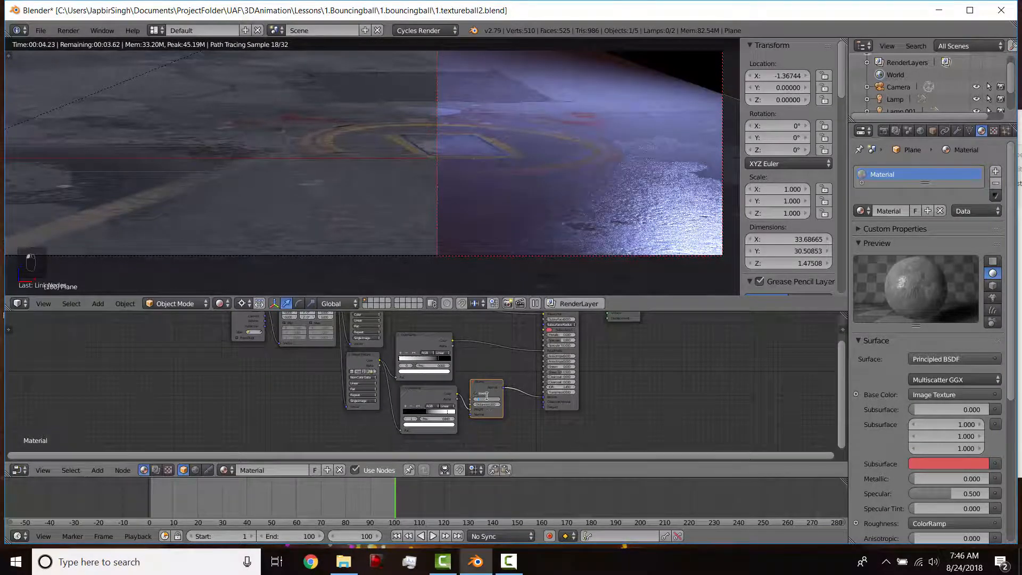
type(".2")
key("Return")
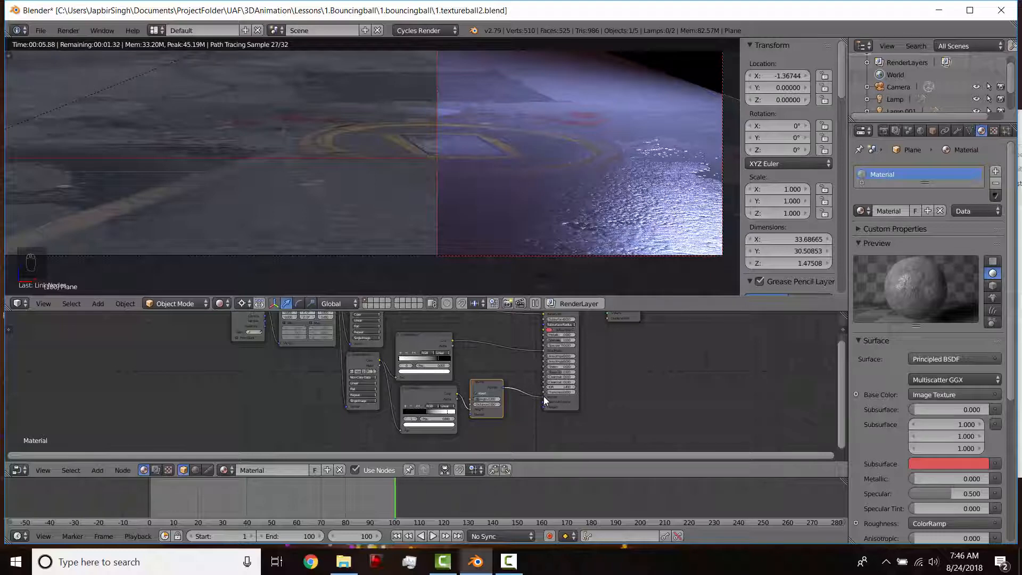
Step: Compare the floor without and with bump by unlinking the Normal input, narrowing the render border to the bright corner, and relinking the Bump node
left_click_drag(544, 396, 536, 398)
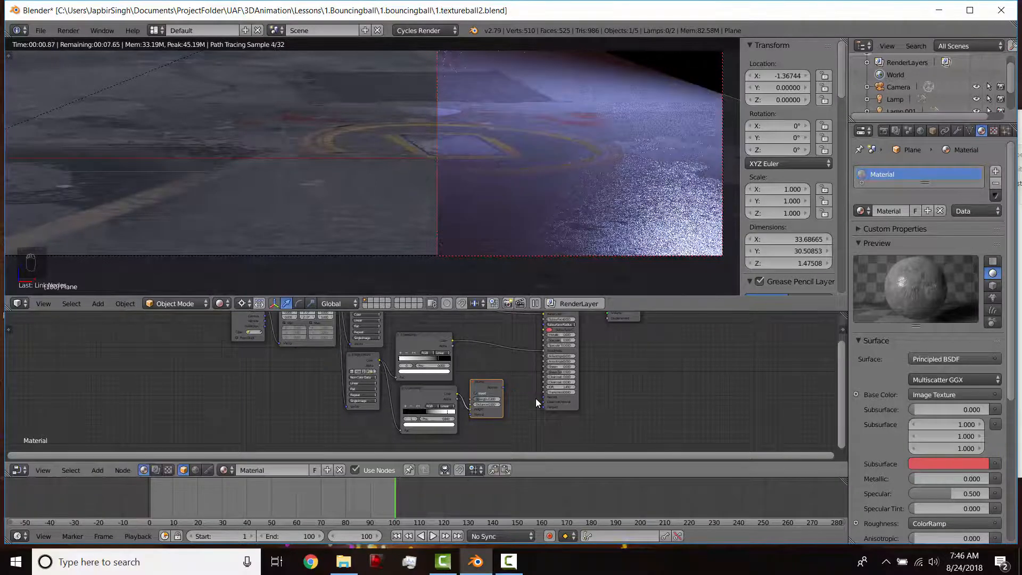
key("shift+b")
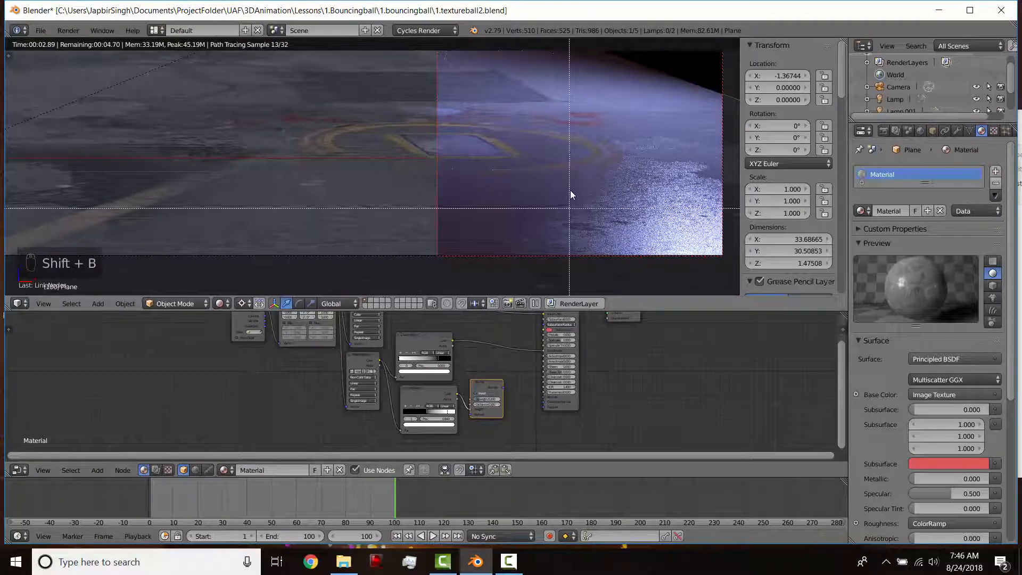
left_click_drag(566, 128, 696, 255)
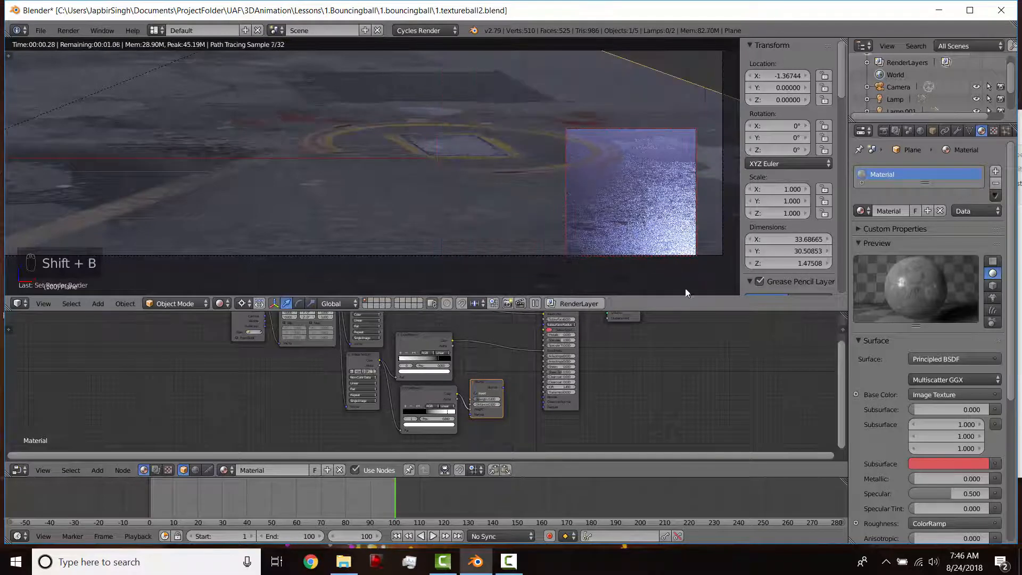
left_click_drag(503, 387, 543, 403)
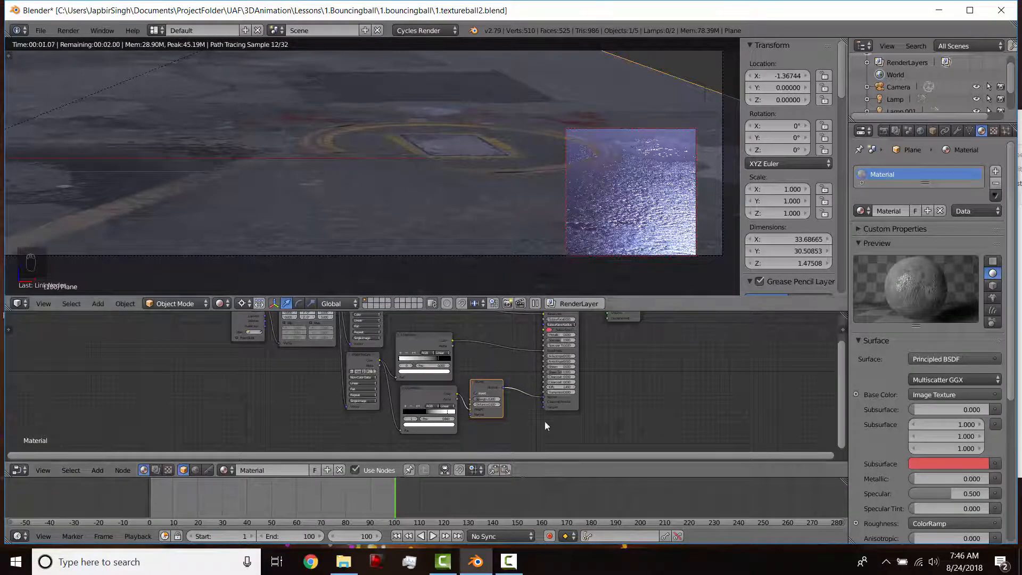
Step: Expand the render border to cover the whole camera frame
scroll(532, 412, "down", 1)
scroll(453, 186, "down", 5)
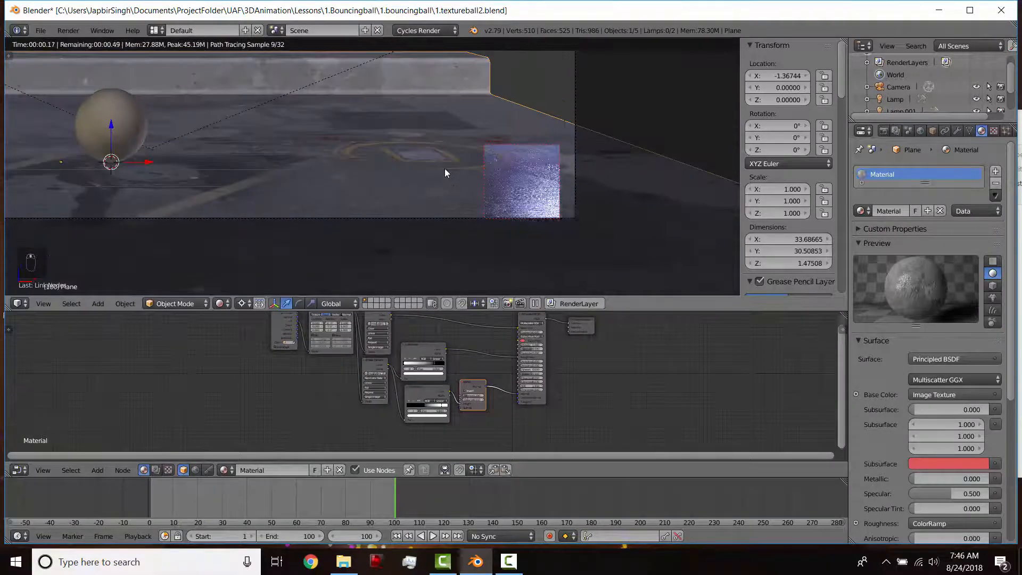
scroll(442, 213, "down", 3)
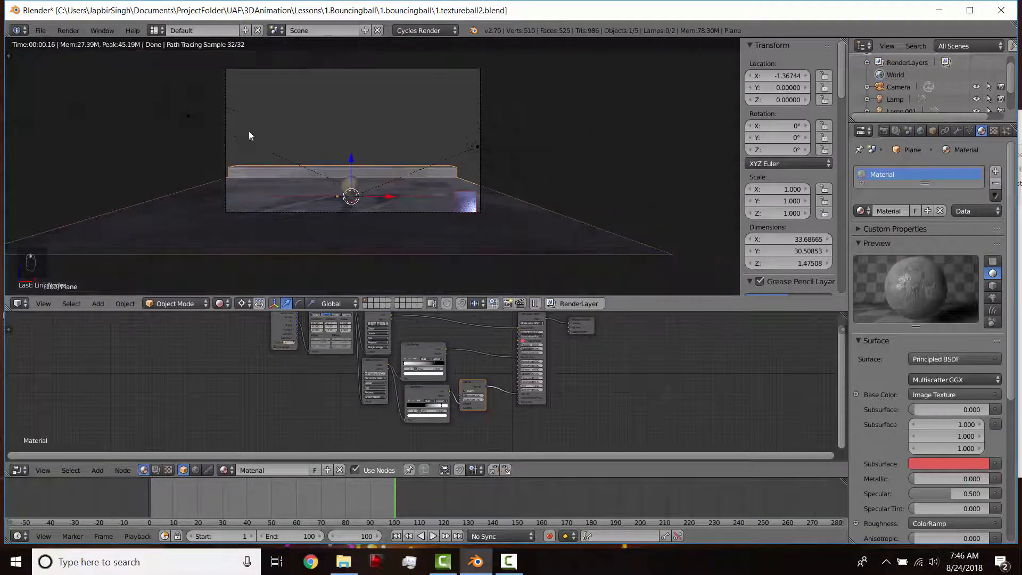
key("shift+b")
left_click_drag(211, 57, 509, 214)
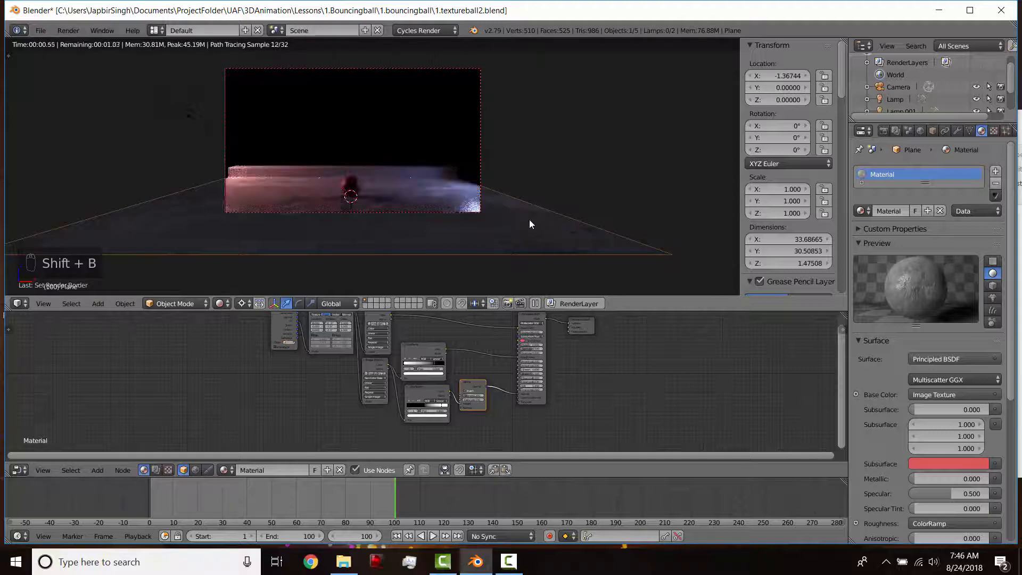
Step: Move the black stop of the roughness ColorRamp slightly closer to its white stop
scroll(529, 219, "up", 3)
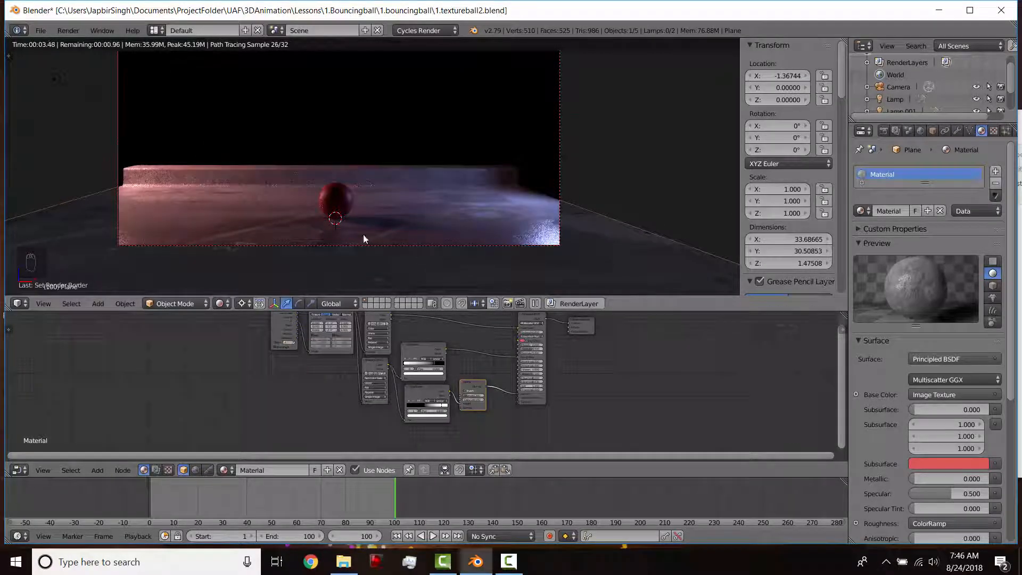
scroll(406, 387, "up", 4)
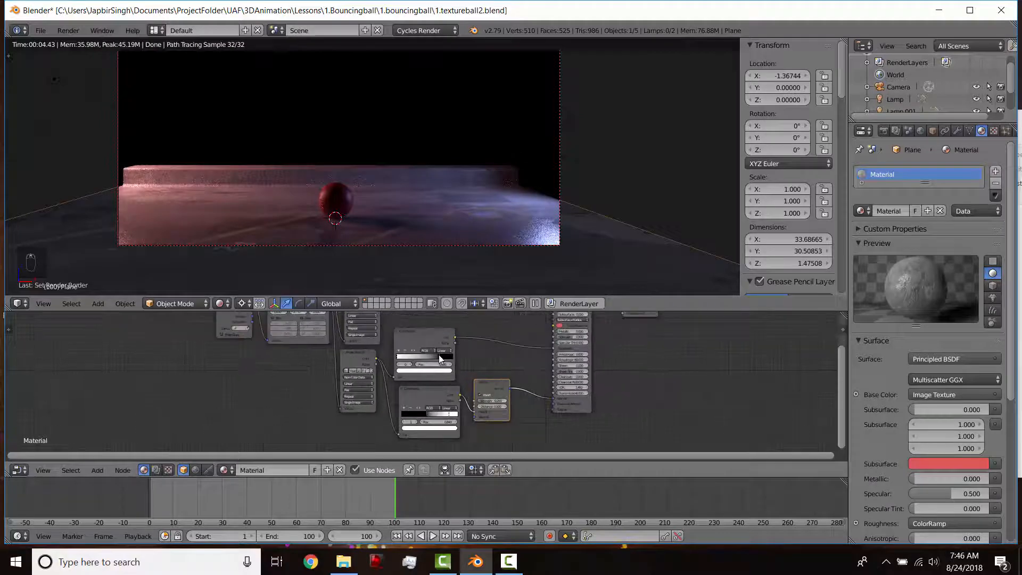
left_click_drag(439, 355, 431, 357)
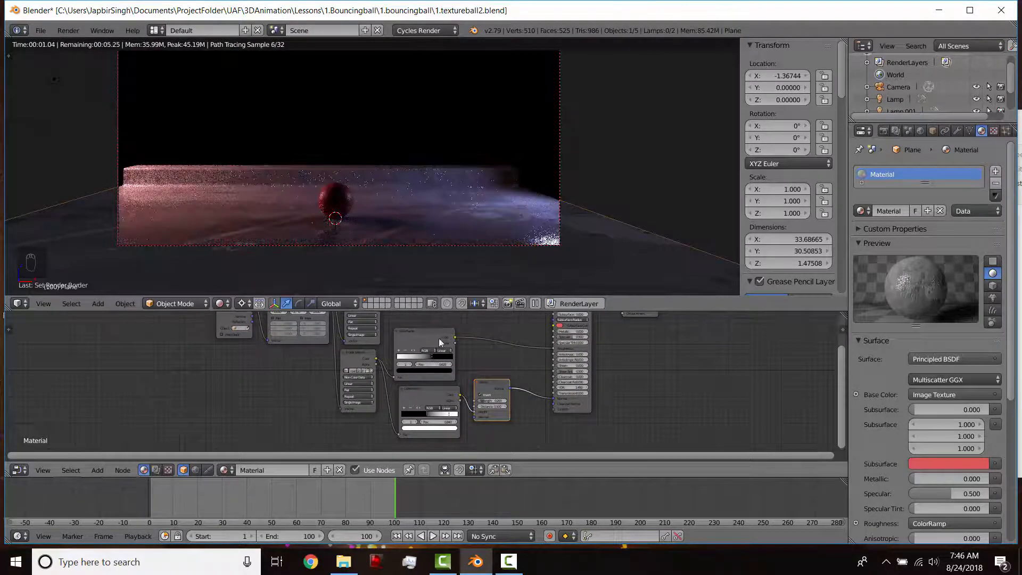
Step: Preview the roughness ColorRamp through the emission viewer and shift its black stop slightly further toward white to darken the map
scroll(383, 210, "up", 3)
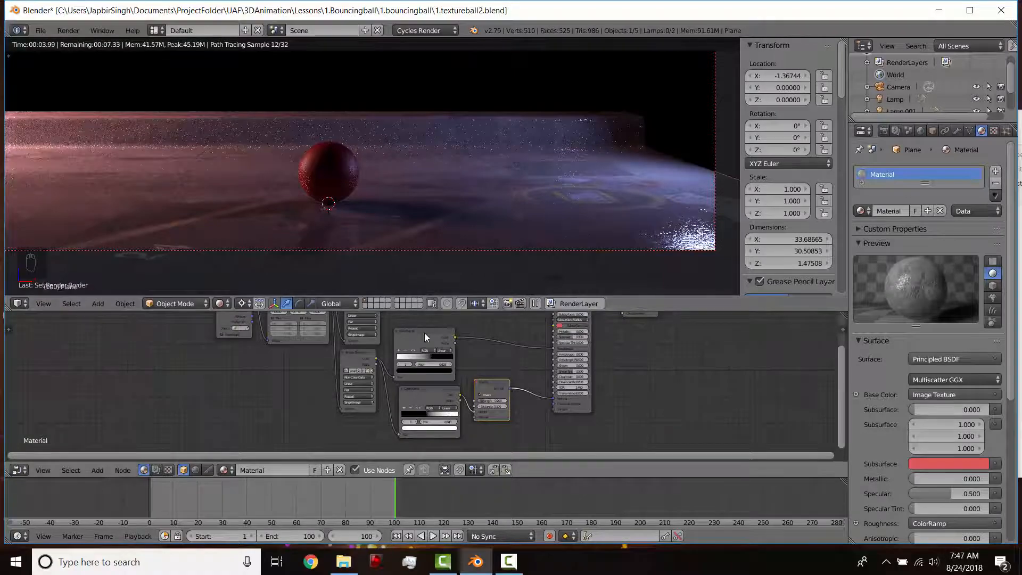
left_click(426, 357, "ctrl+shift")
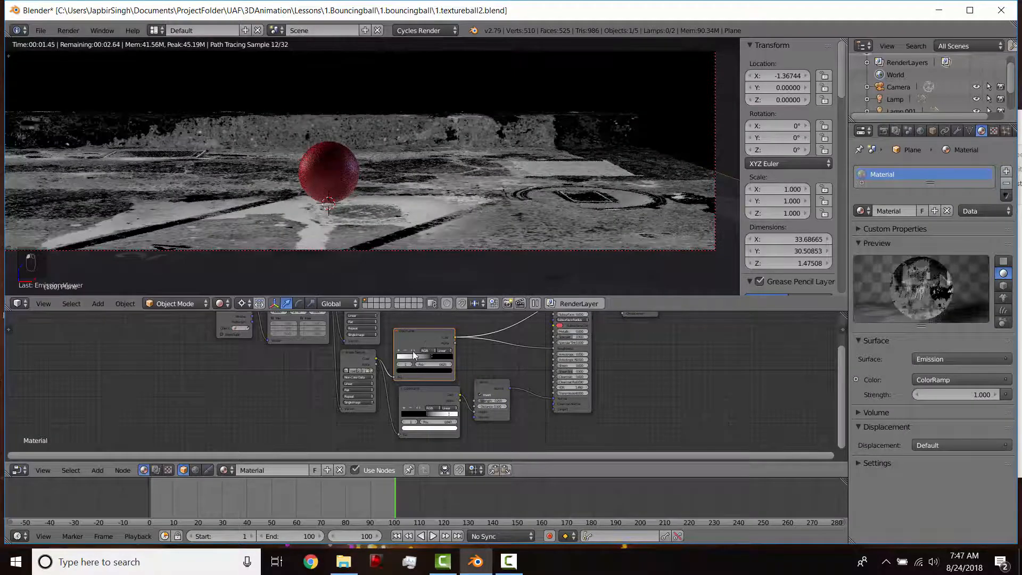
mouse_move(426, 357)
left_mouse_down()
mouse_move(414, 357)
mouse_move(429, 359)
left_mouse_up()
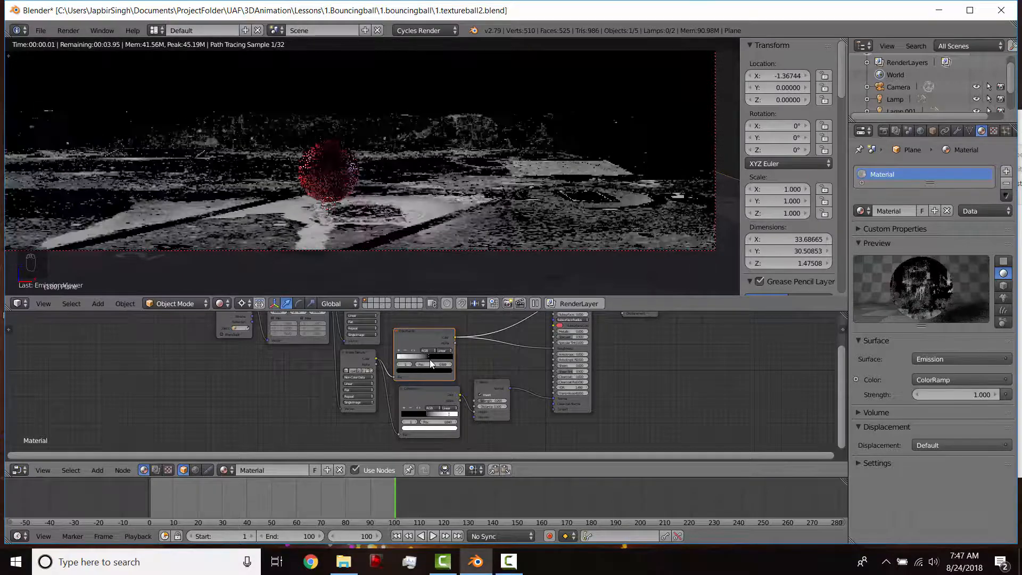
Step: Leave the camera view for an angled overview of the floor and turn off the rendered preview
scroll(381, 180, "down", 4)
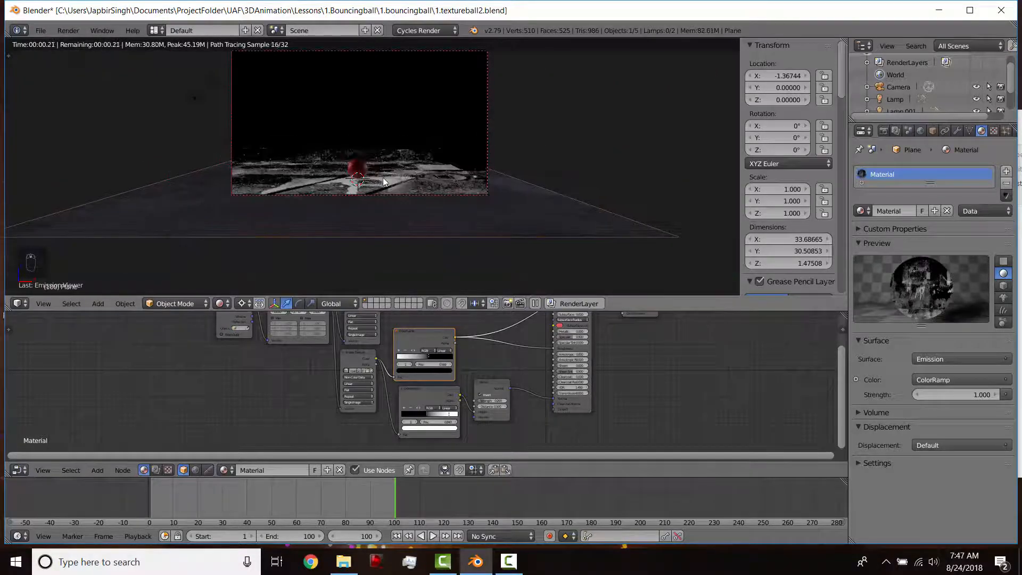
middle_click_drag(382, 178, 454, 218)
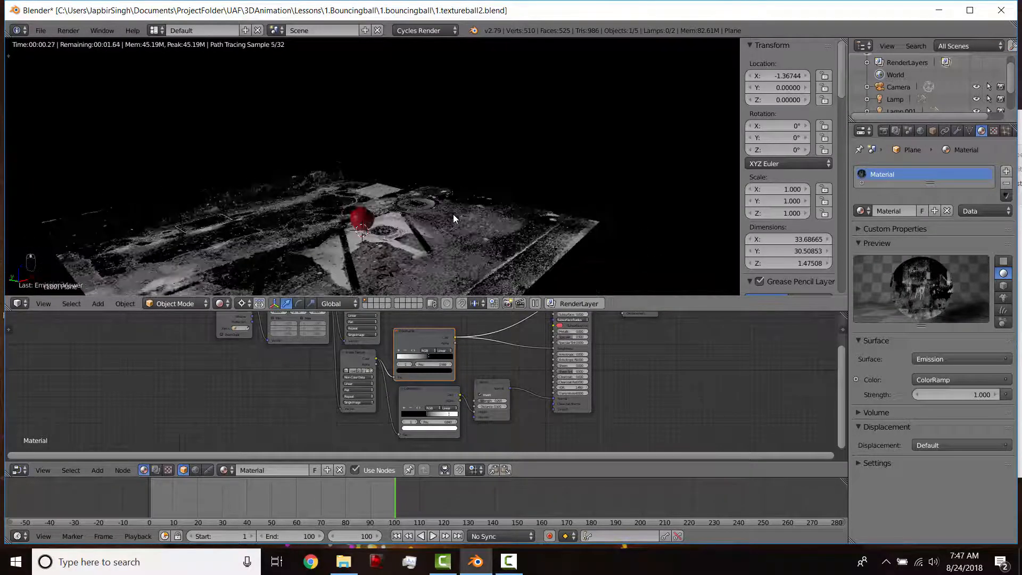
key("shift+z")
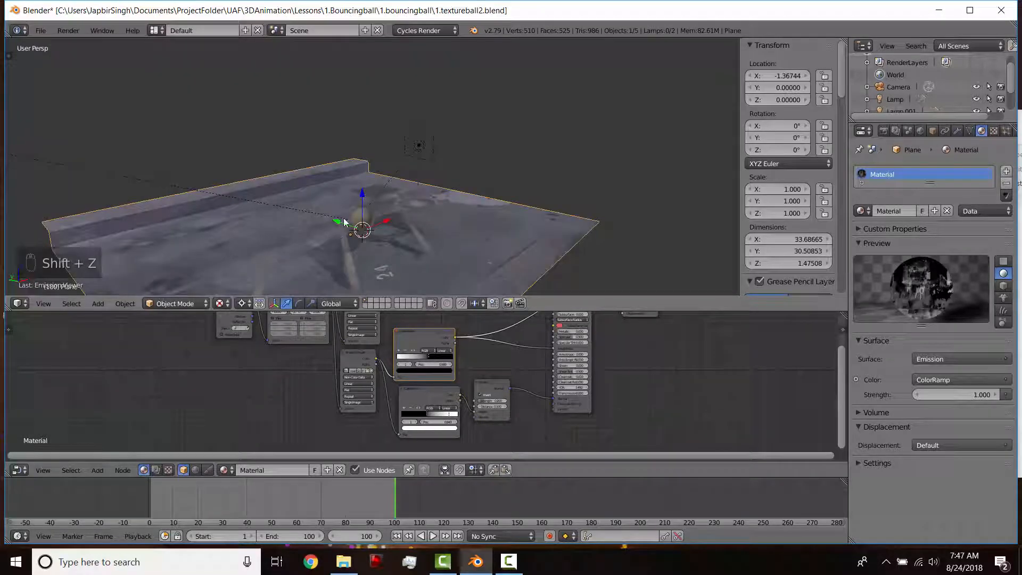
Step: Slide the floor plane along Y to about 5.93 and show the rendered preview through the camera
left_click_drag(335, 223, 291, 207)
key("shift+z")
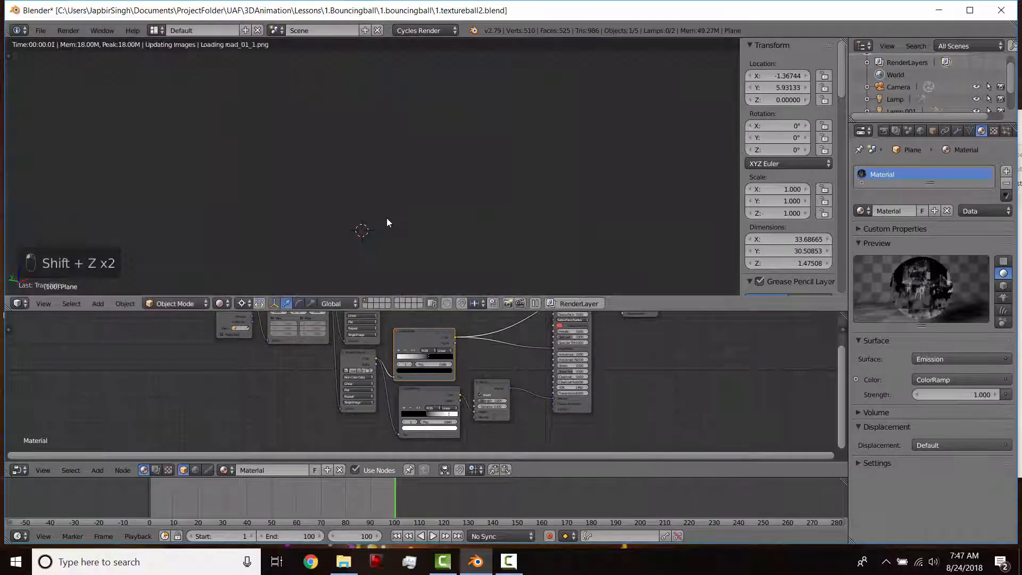
key("KP_0")
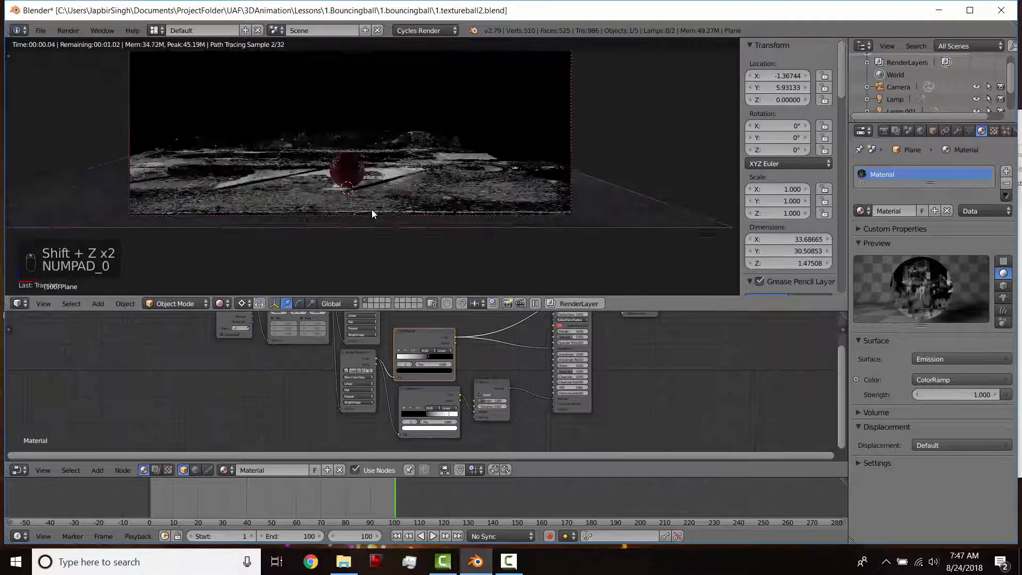
Step: Reconnect the floor's Principled BSDF to the material output and inspect the rendered floor from a side angle
middle_click_drag(536, 351, 534, 385)
left_click(560, 335, "ctrl+shift")
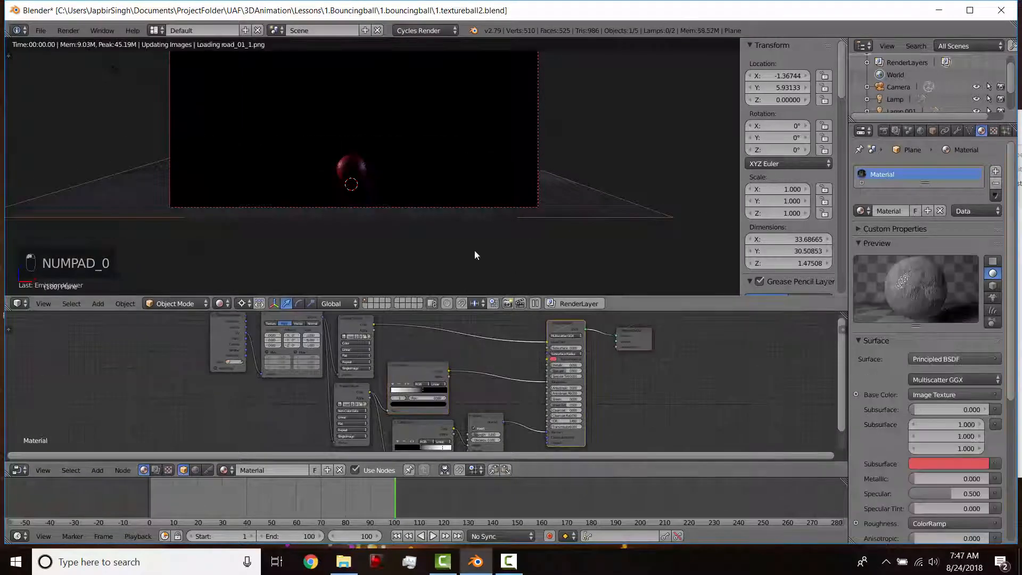
scroll(378, 205, "up", 2)
scroll(378, 204, "up", 2)
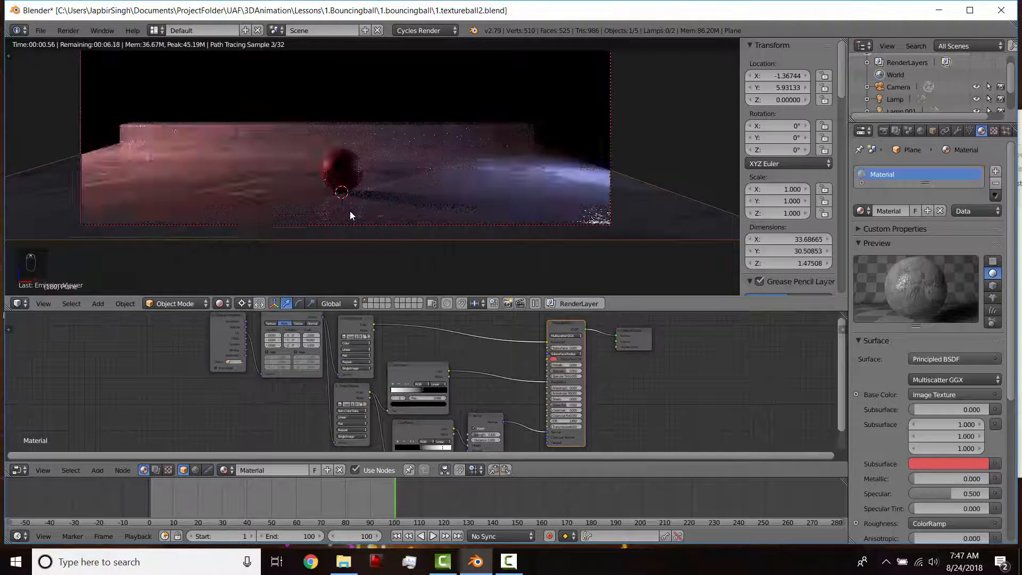
middle_click_drag(350, 211, 559, 152)
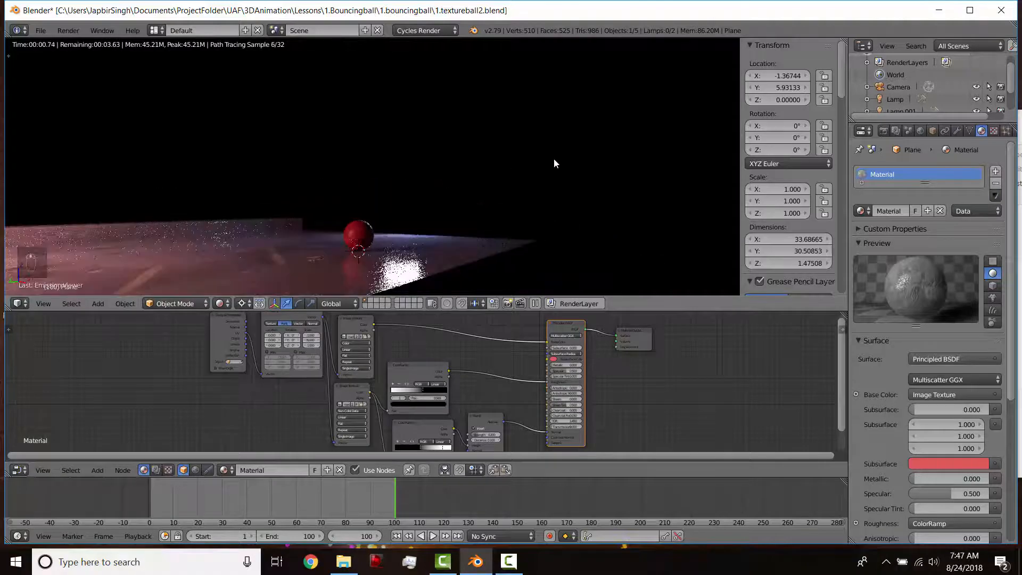
Step: Turn off the rendered preview and split the 3D view into two side-by-side viewports with the side panels hidden
key("t")
key("n")
key("t")
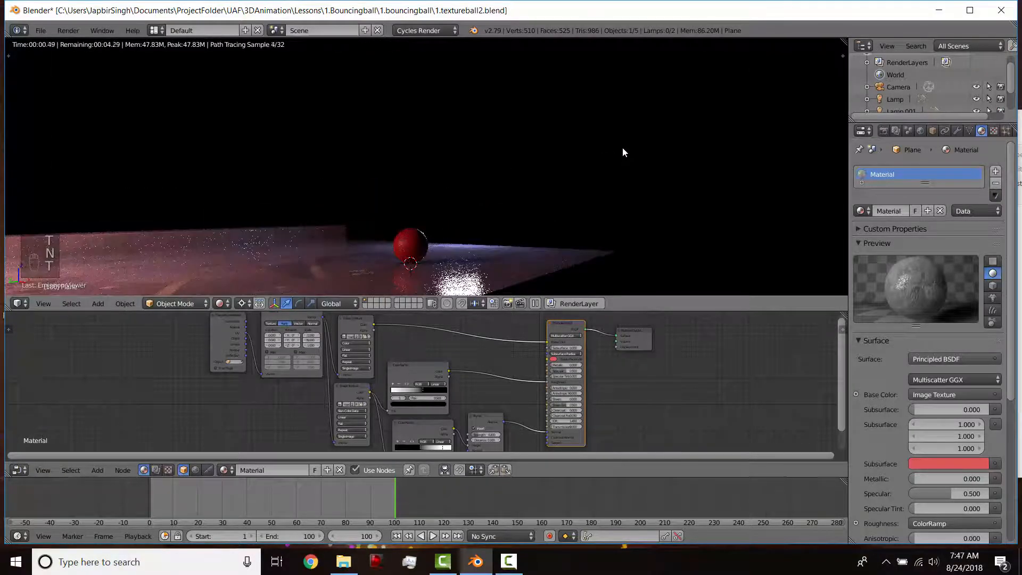
key("shift+z")
left_click_drag(841, 44, 455, 107)
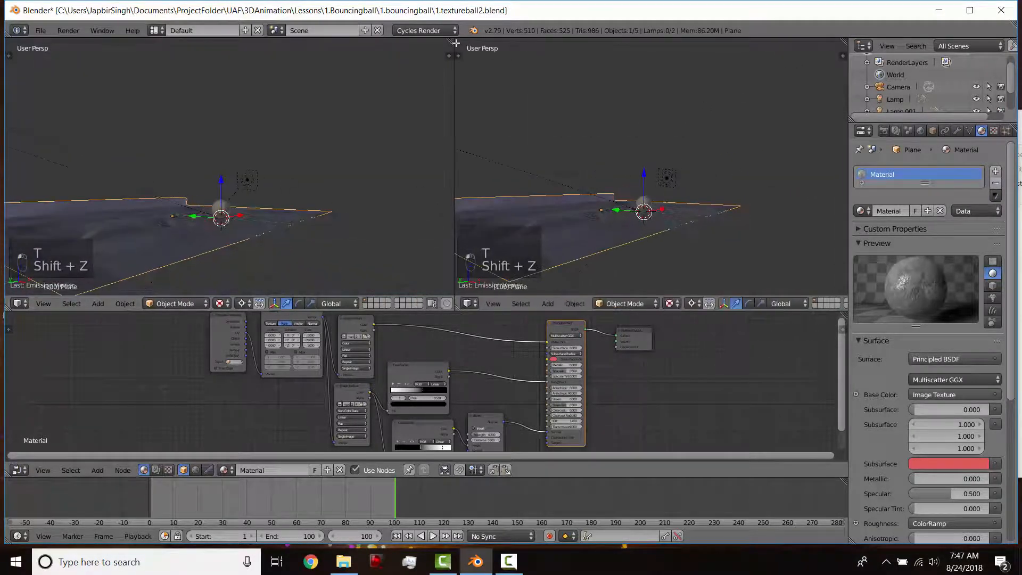
Step: Select the camera, return the timeline to frame 1 and look through the camera in one of the two viewports
middle_click_drag(646, 210, 659, 189)
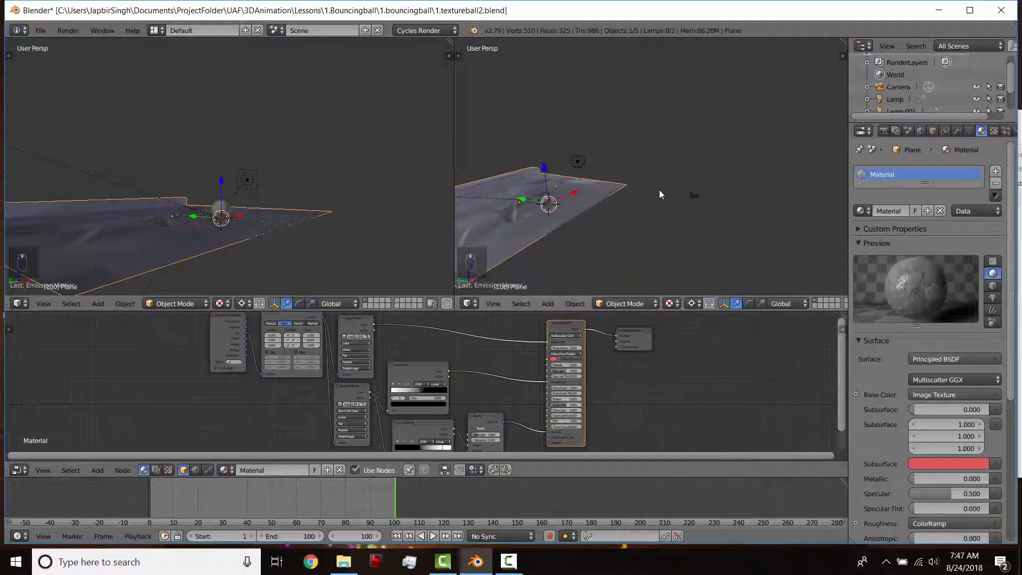
right_click(689, 190)
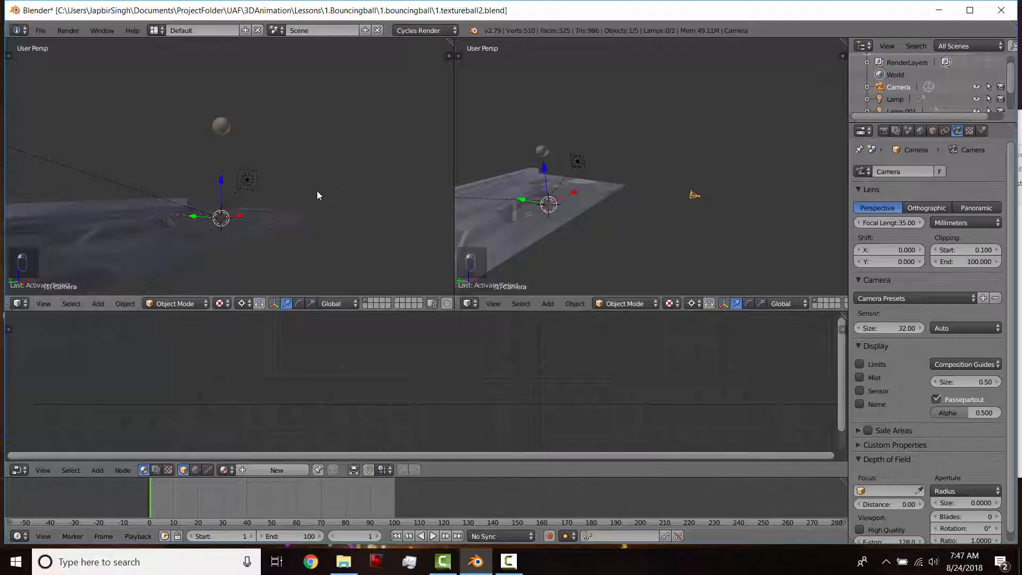
key("alt+a")
key("alt+a")
key("shift+Left")
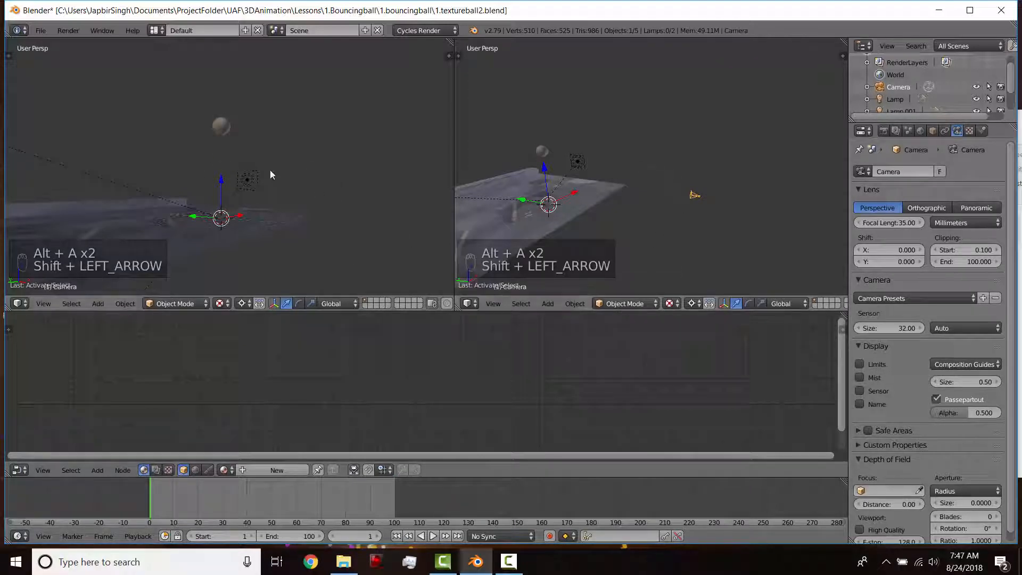
key("KP_0")
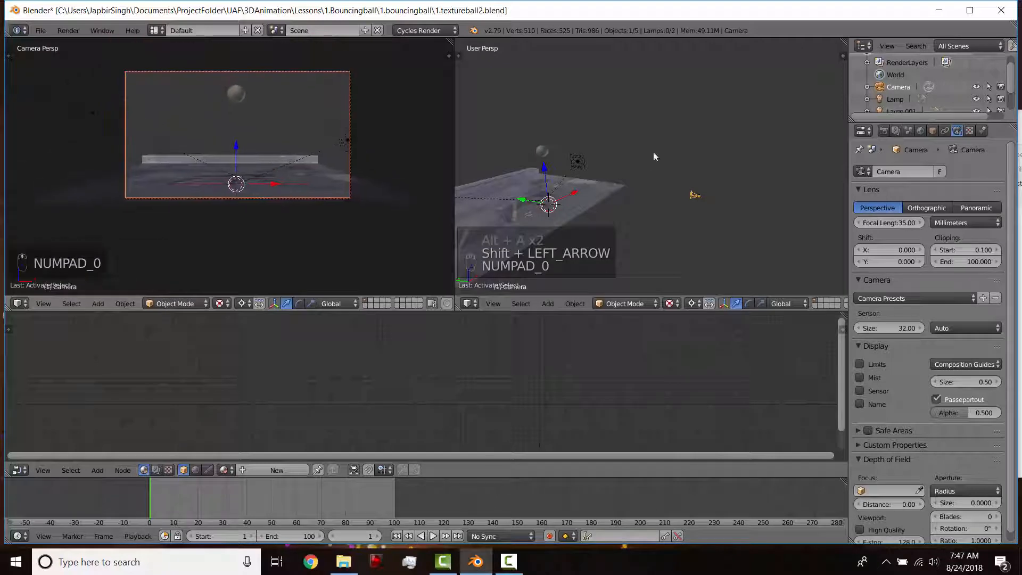
Step: Put the transform pivot on the camera, move the camera slightly back and up, and insert a location keyframe at frame 1
left_click(691, 303)
left_click(706, 261)
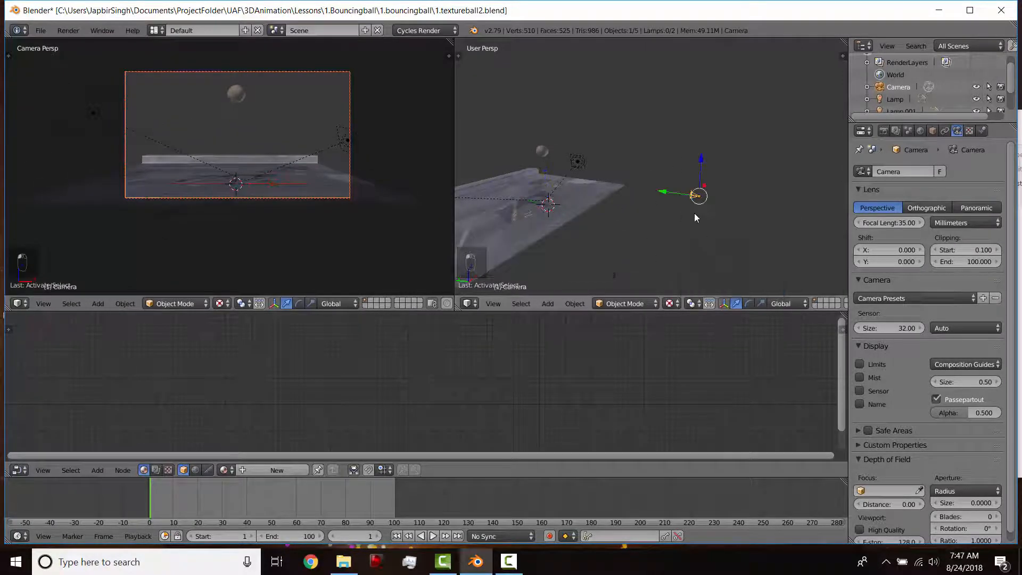
mouse_move(665, 195)
left_mouse_down()
mouse_move(646, 189)
mouse_move(678, 203)
left_mouse_up()
left_click_drag(714, 160, 714, 148)
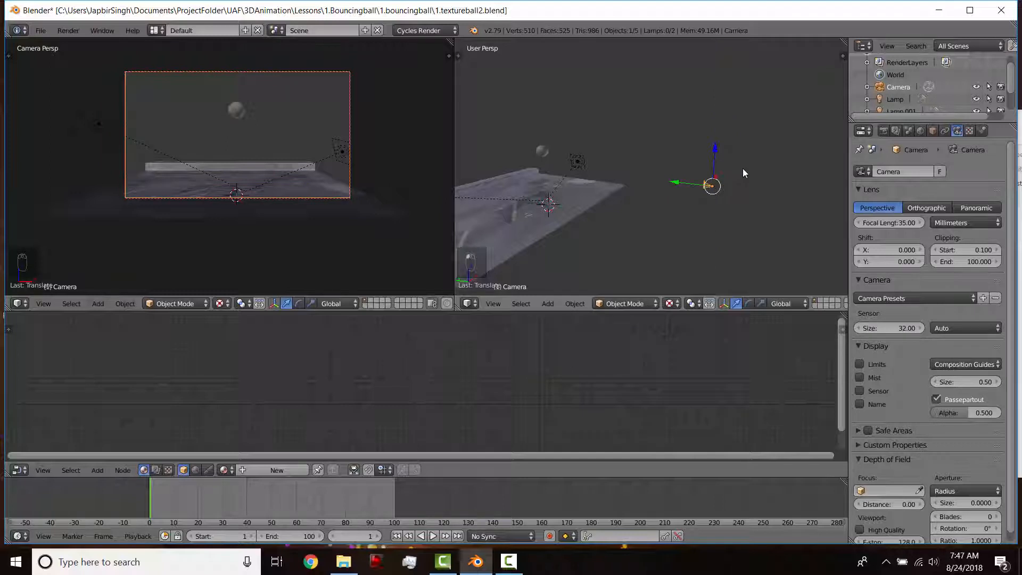
key("i")
left_click(743, 168)
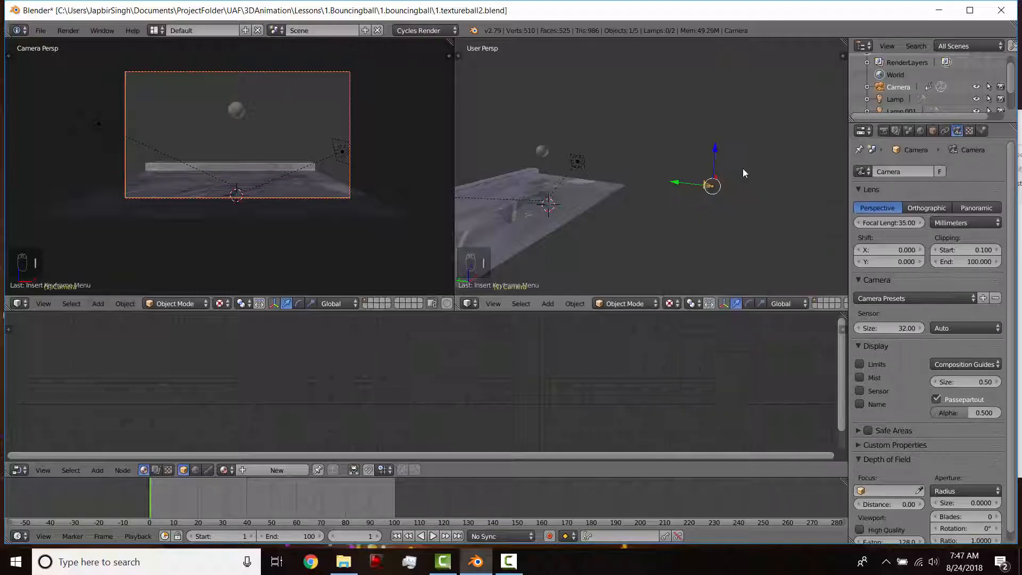
key("n")
key("n")
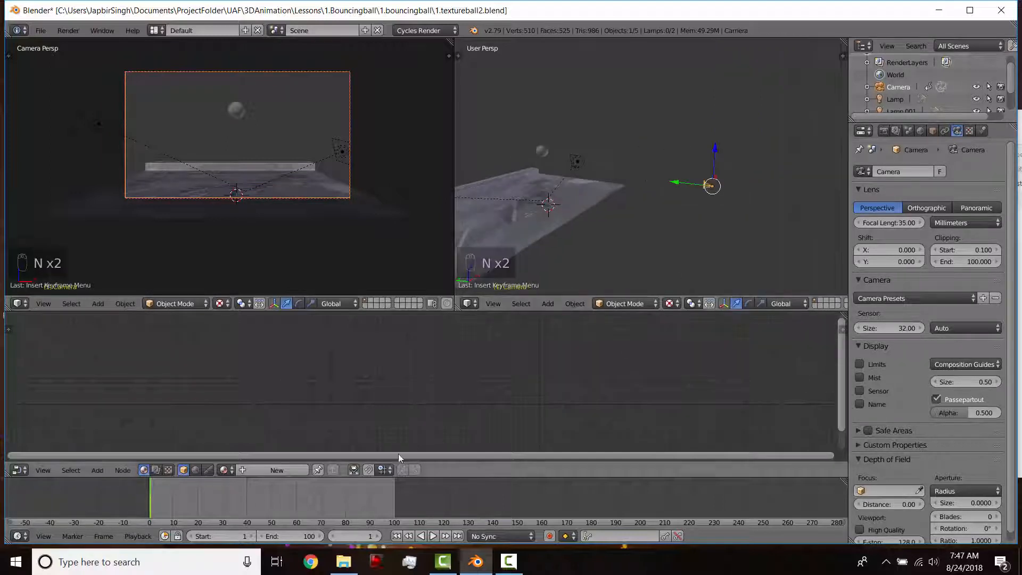
Step: At frame 59, move the camera along Y toward the ball, lower it along Z and insert a location keyframe
left_click_drag(169, 496, 299, 517)
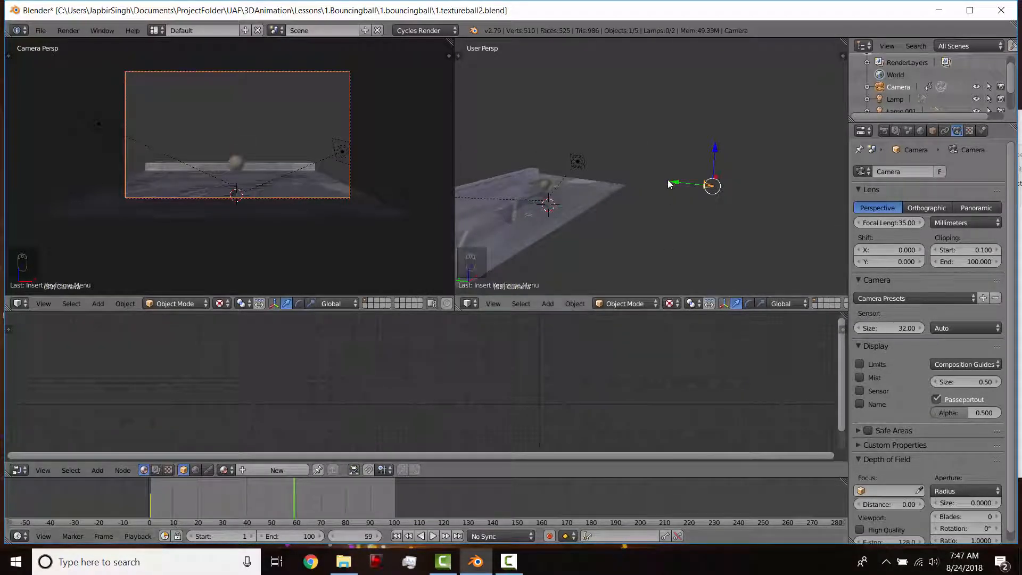
key("g")
key("y")
left_click(601, 181)
key("g")
key("z")
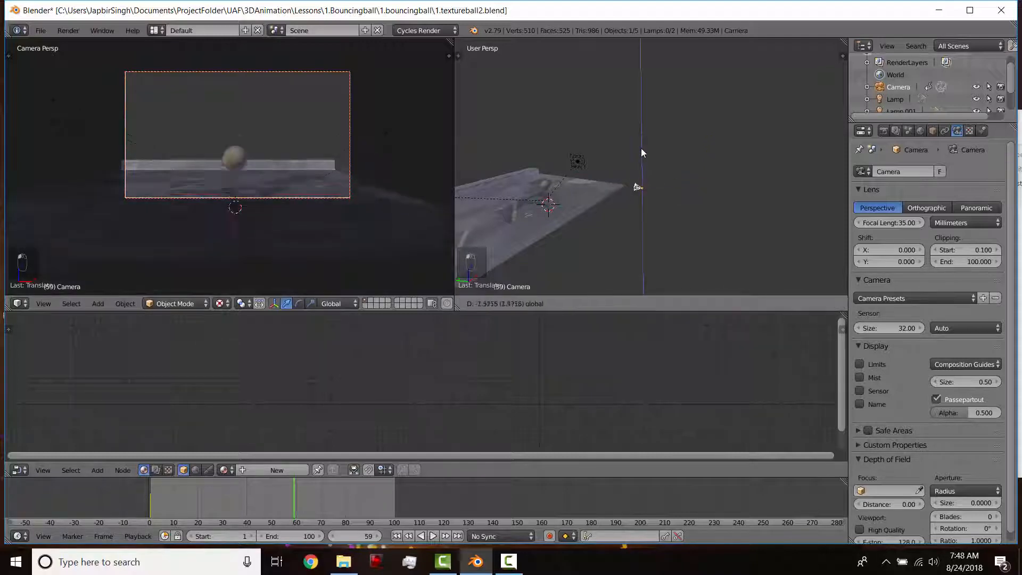
left_click(640, 161)
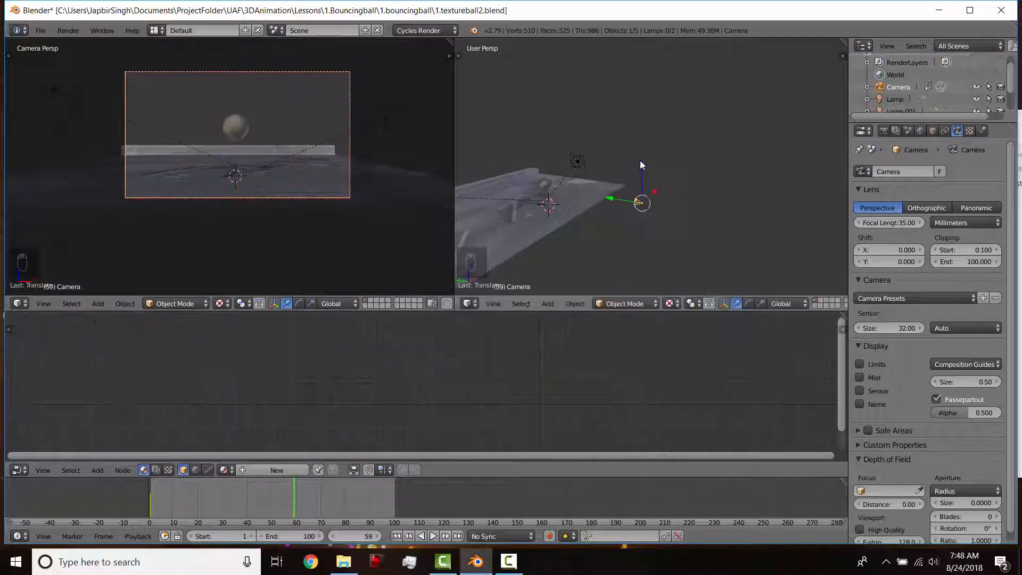
key("i")
left_click(671, 167)
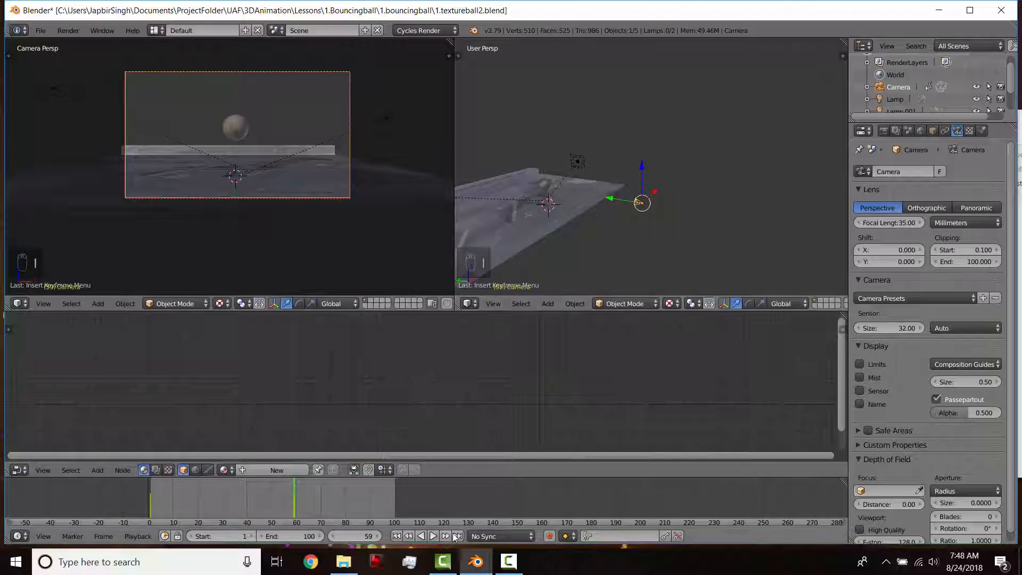
Step: Play the camera animation from the first frame twice to check the move, and return to frame 1
left_click(396, 536)
left_click(432, 536)
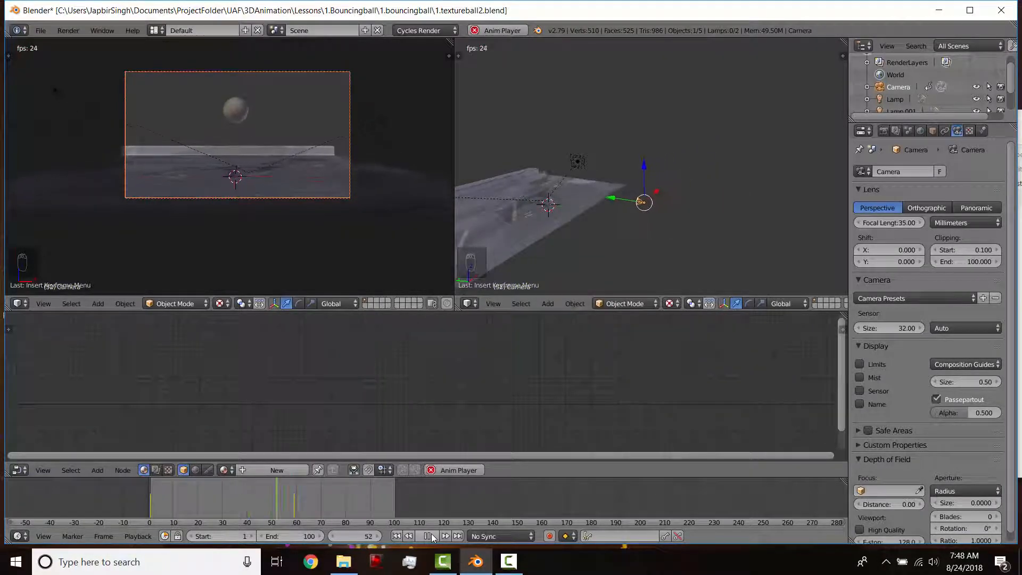
left_click(431, 535)
left_click(396, 536)
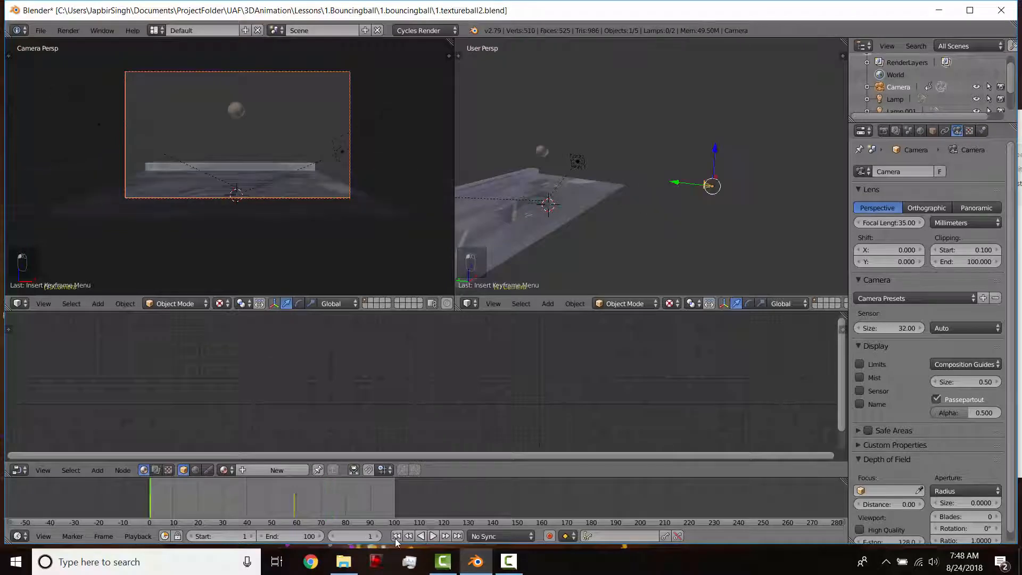
left_click(432, 536)
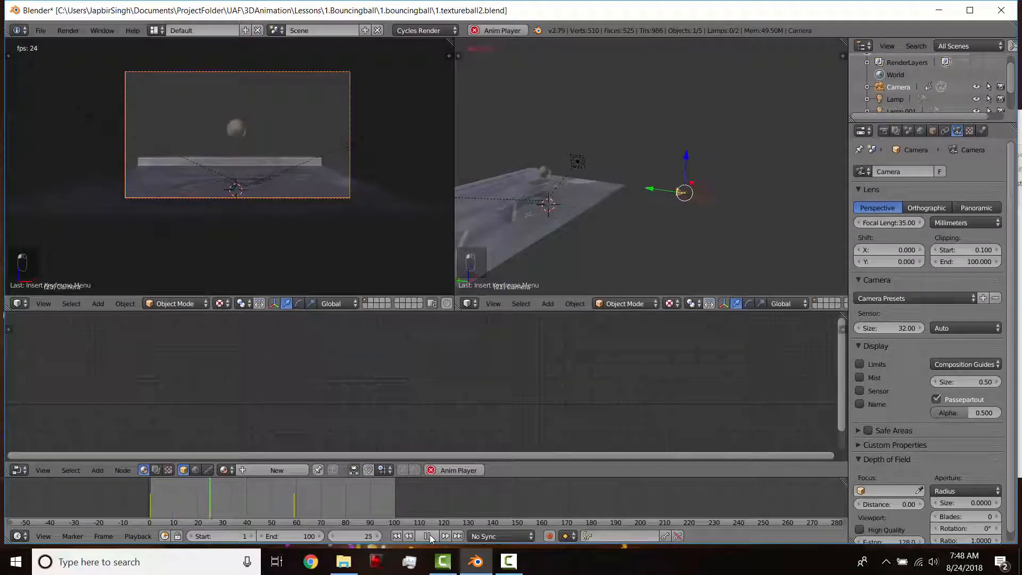
left_click(427, 535)
left_click(396, 536)
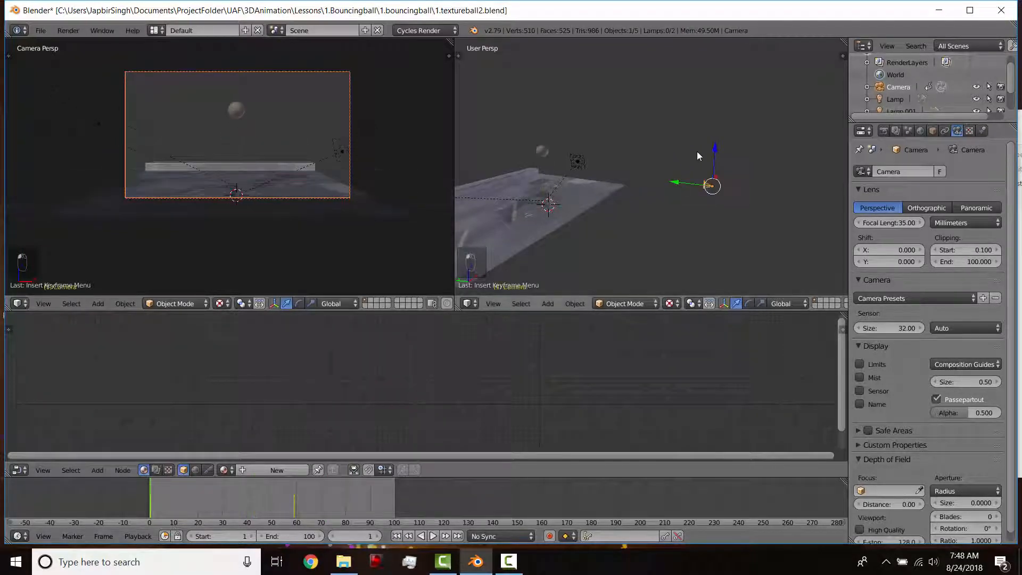
Step: At frame 1, raise the camera, tilt it about -2.4° around global X and insert a LocRot keyframe
left_click_drag(716, 152, 721, 130)
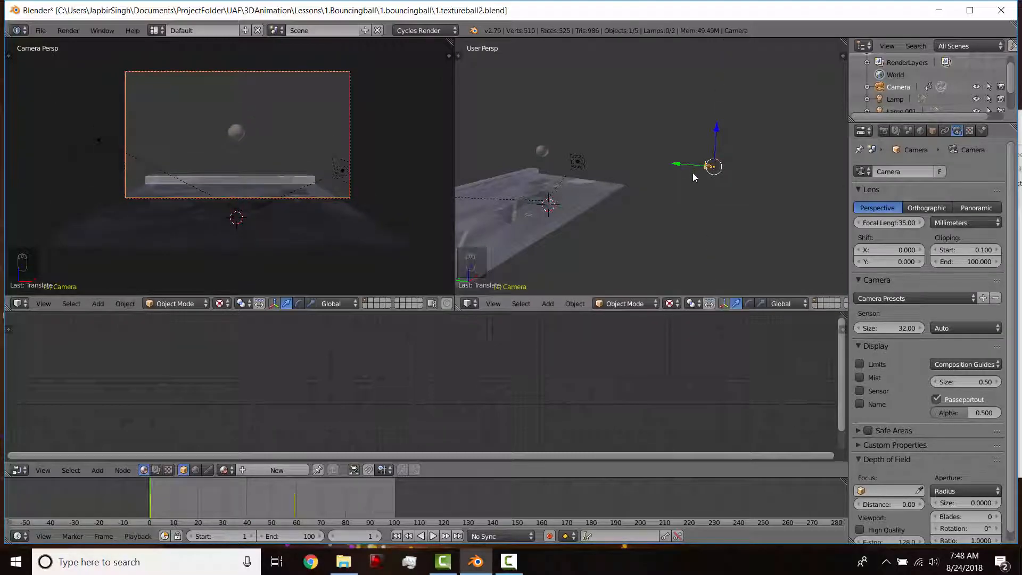
key("r")
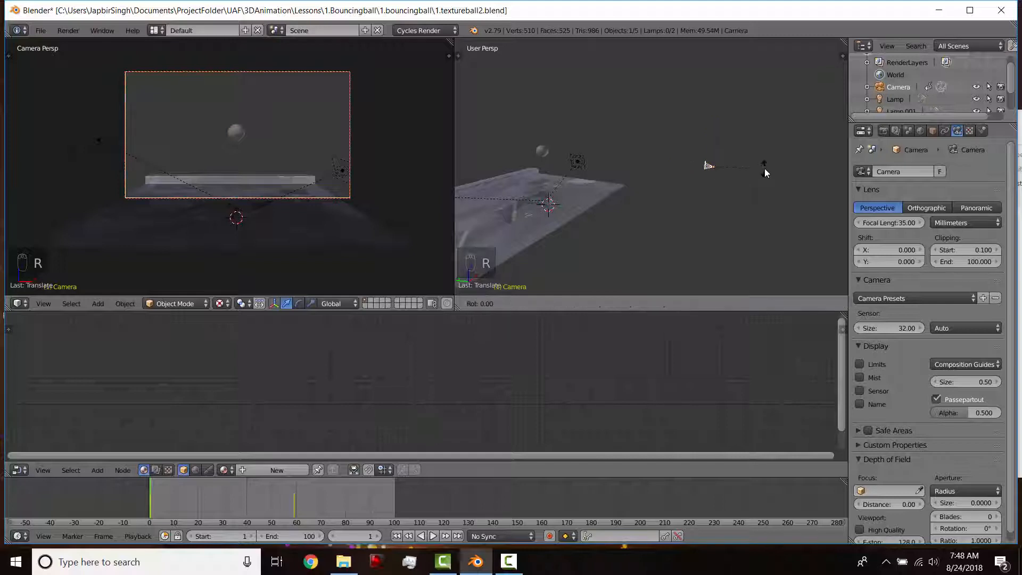
key("x")
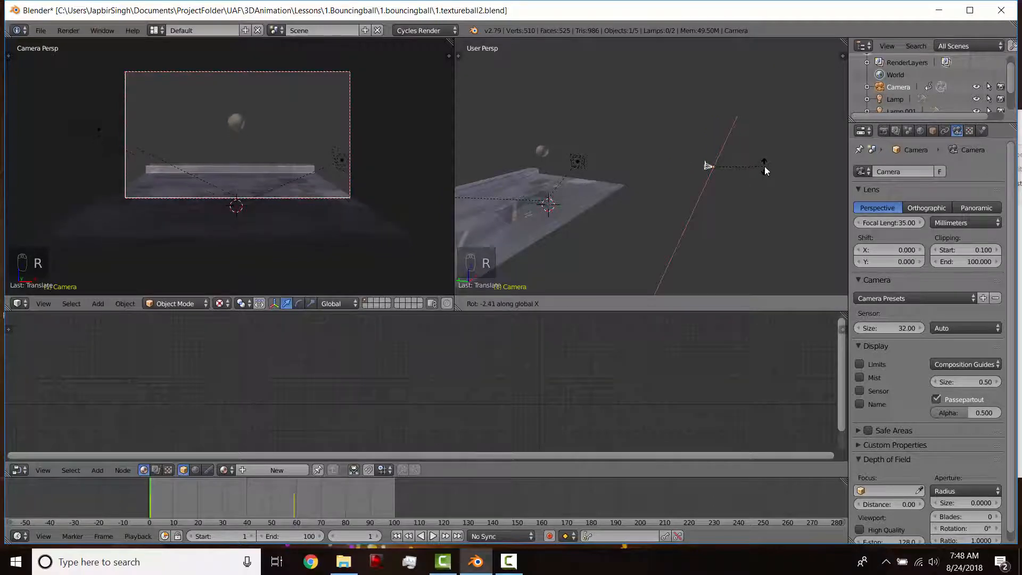
left_click(765, 168)
key("i")
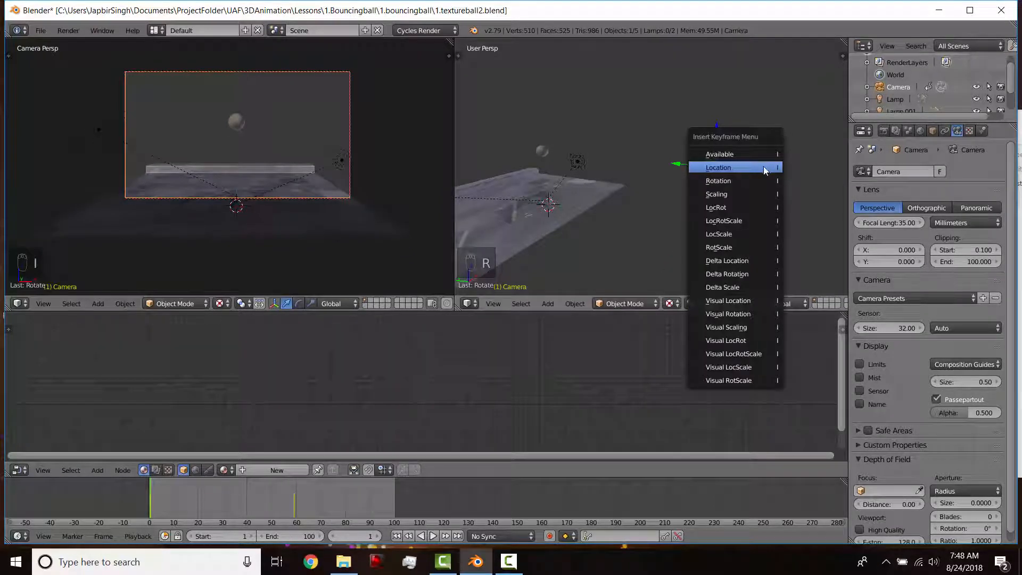
left_click(724, 209)
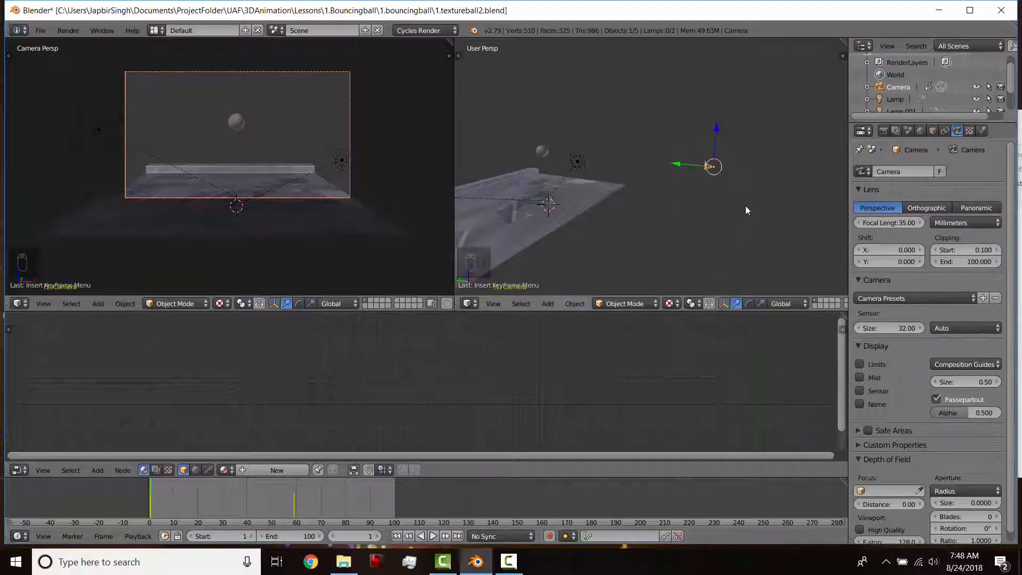
key("n")
key("n")
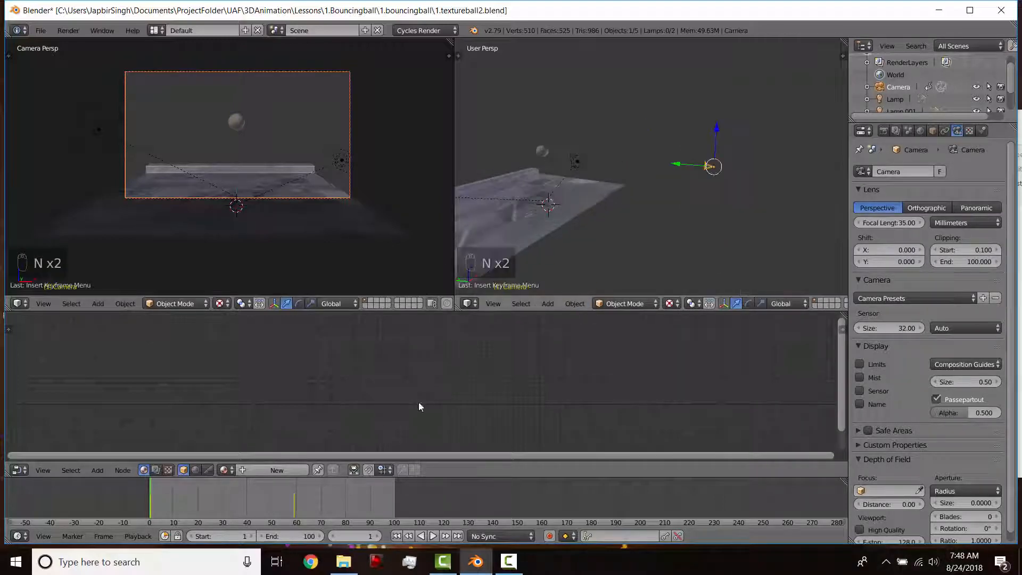
Step: At frame 59, move the camera closer to the ball along Y, tilt it around global X and insert a LocRot keyframe
left_click_drag(281, 495, 293, 500)
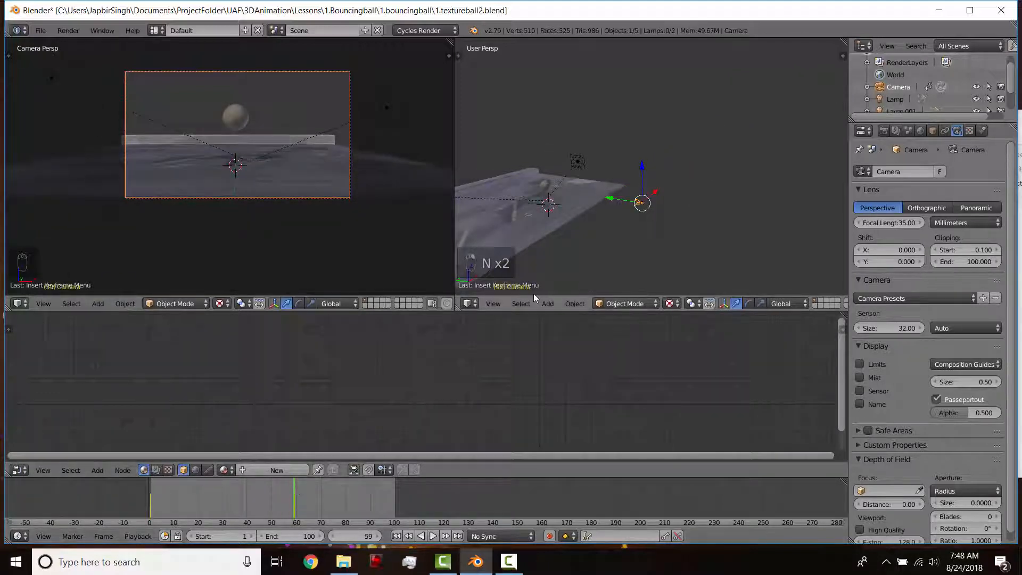
key("Left")
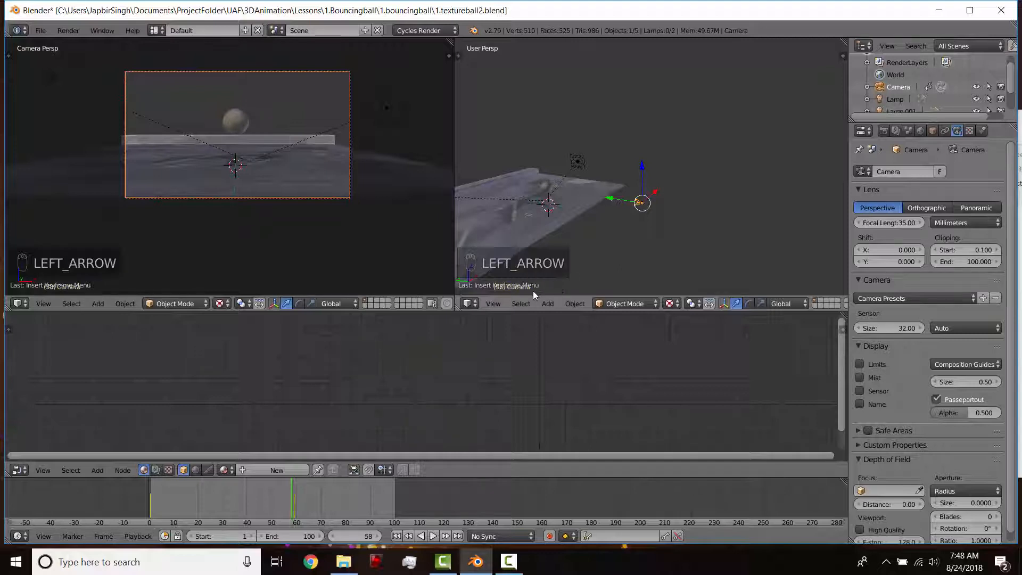
key("Right")
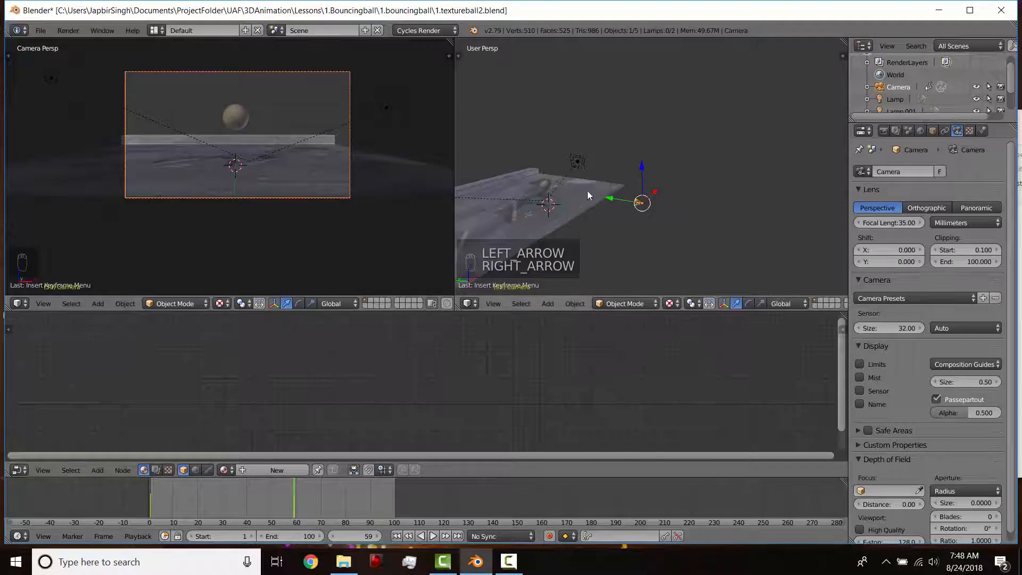
left_click_drag(620, 203, 603, 197)
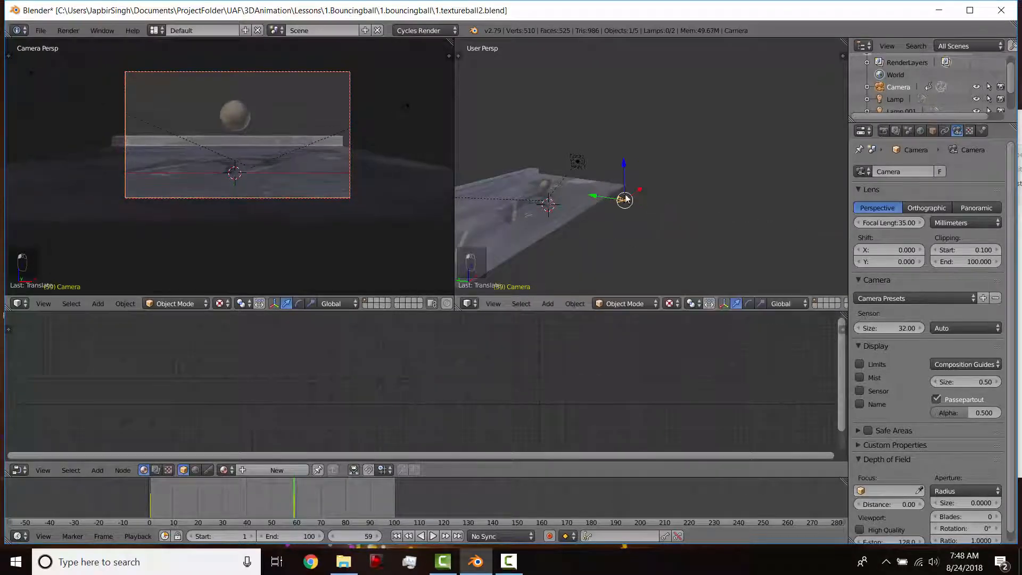
key("r")
key("x")
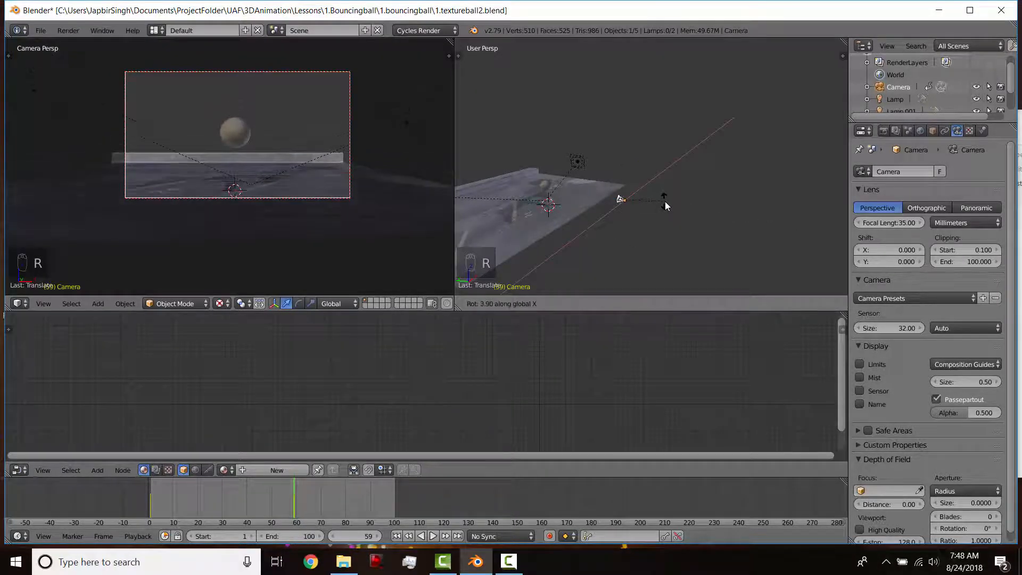
left_click(664, 200)
key("i")
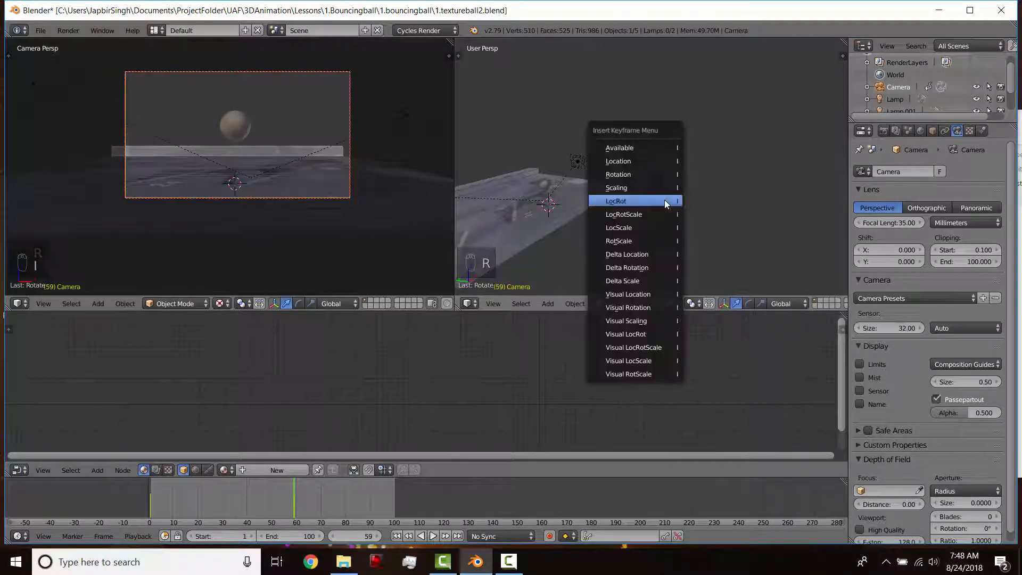
left_click(664, 200)
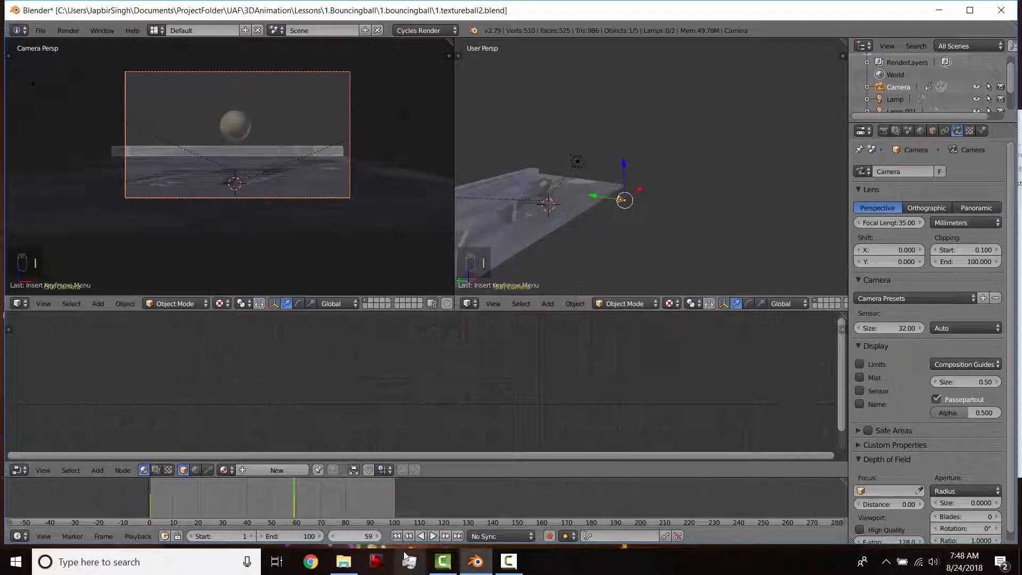
Step: Turn the timeline area into a taller Dope Sheet that shows only the selected camera's keyframes
left_click(17, 536)
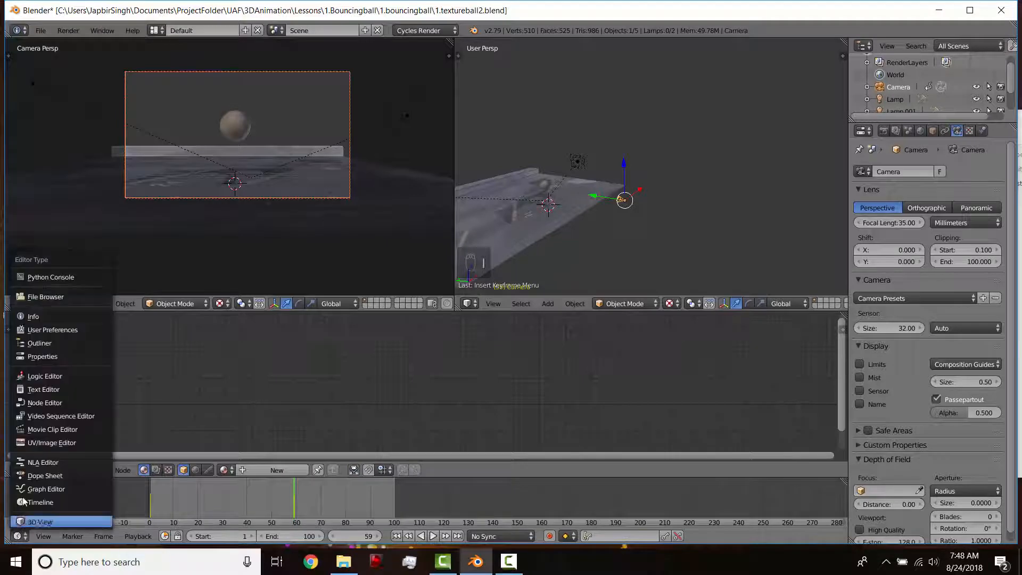
left_click(27, 472)
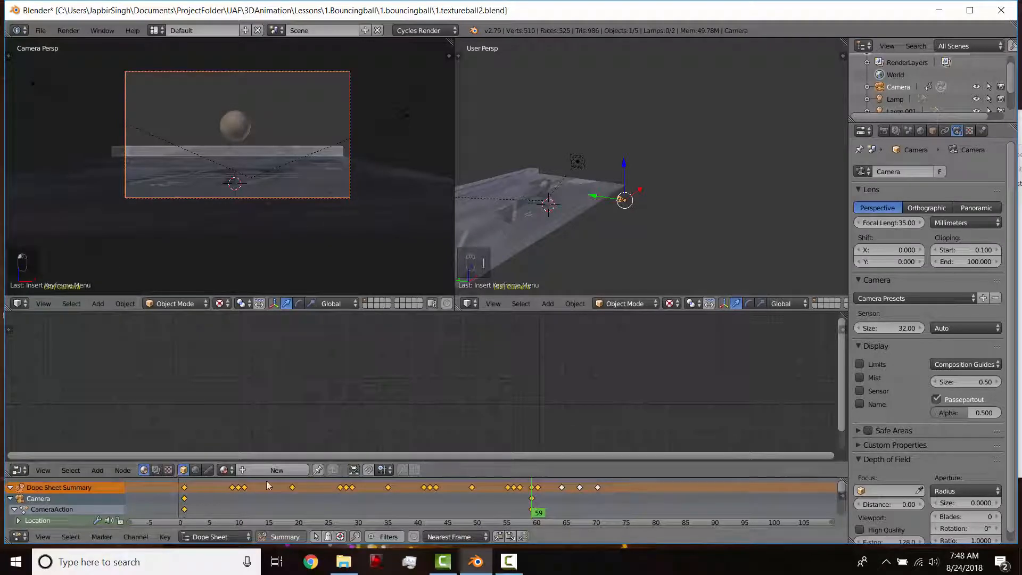
left_click(316, 536)
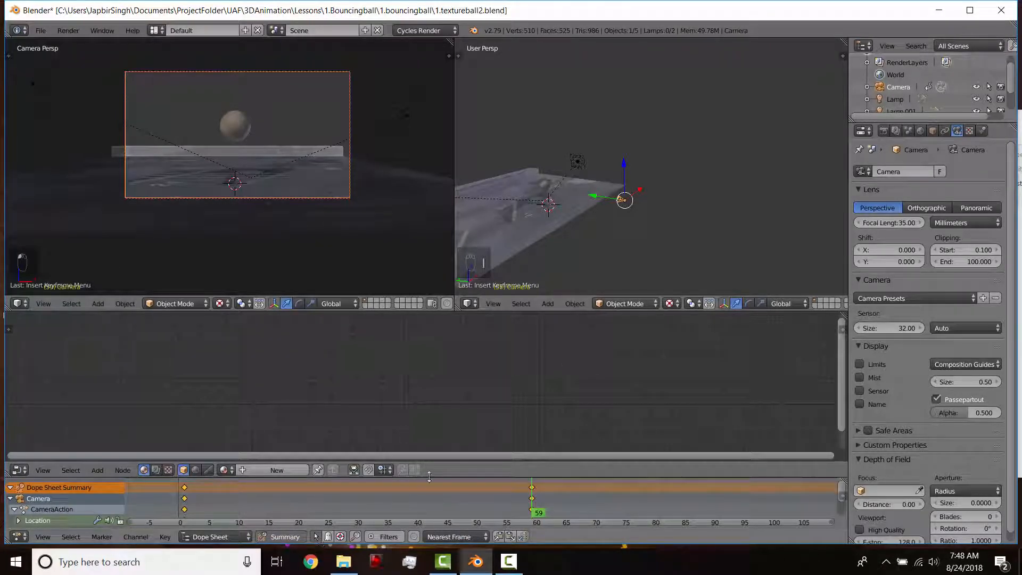
left_click_drag(430, 477, 430, 439)
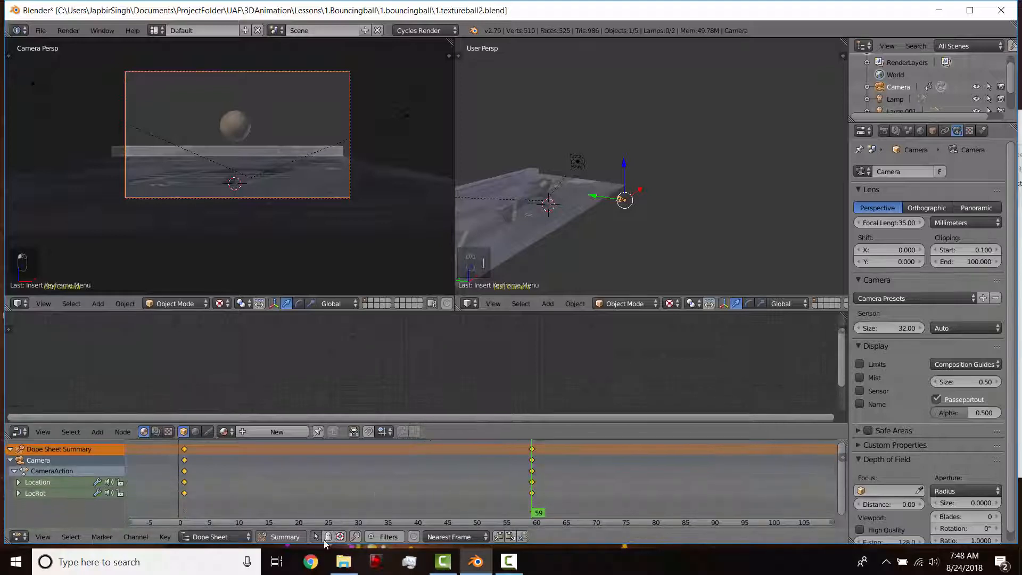
left_click(315, 536)
left_click(315, 536)
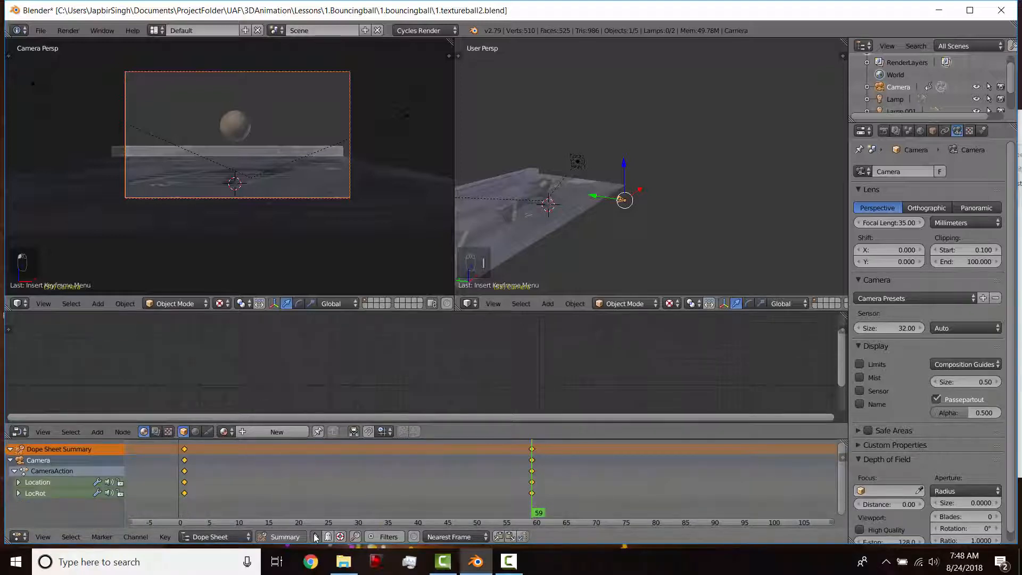
Step: Move the camera's end keyframes from frame 59 to frame 76 and play the animation from the first frame
left_click(531, 455)
key("g")
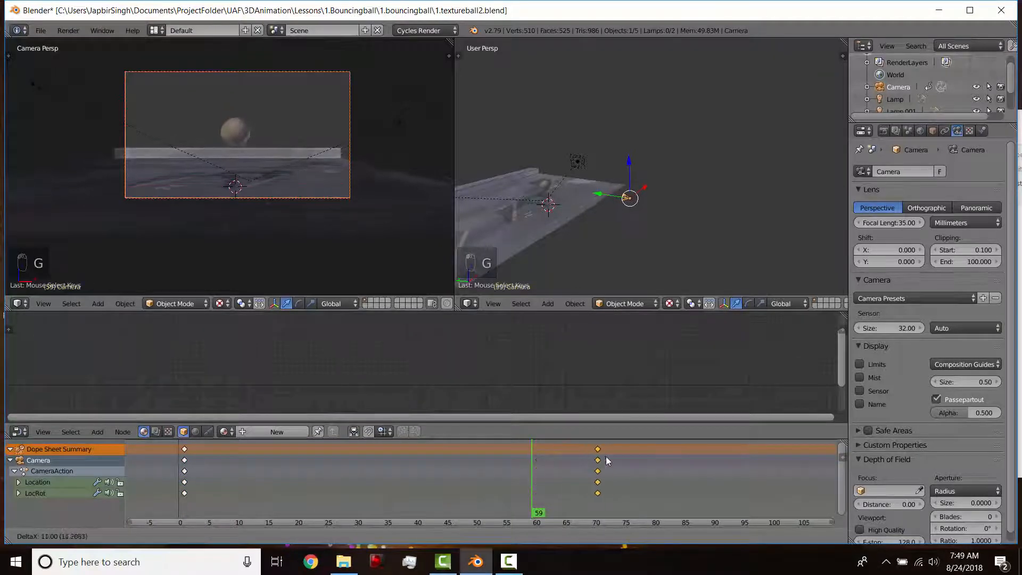
left_click(618, 456)
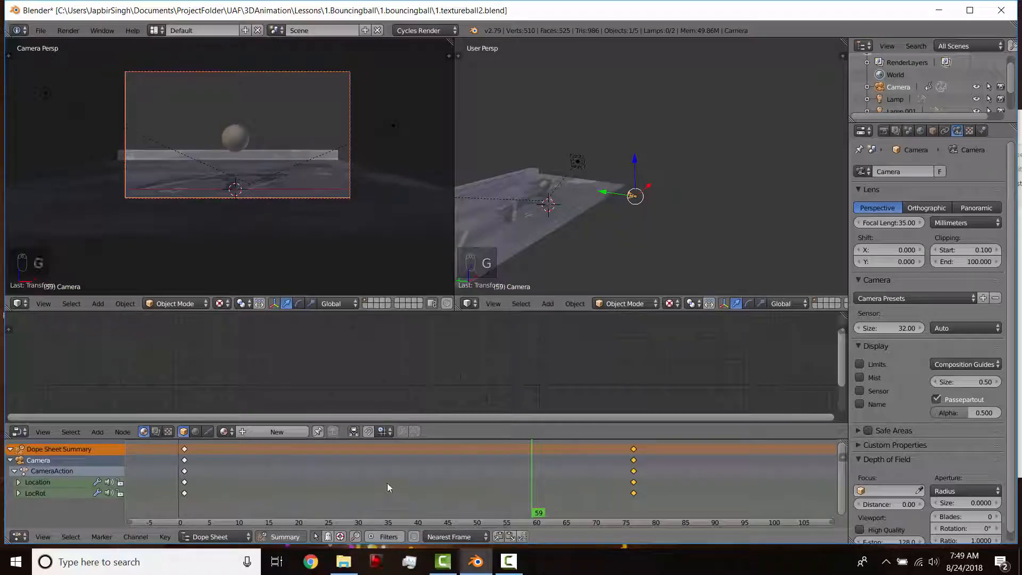
key("shift+Left")
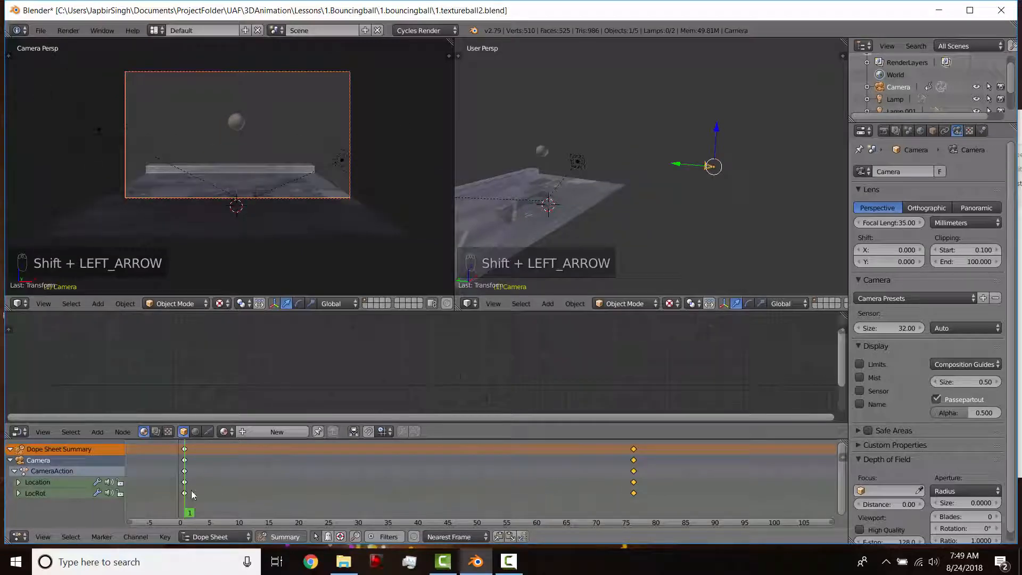
key("alt+a")
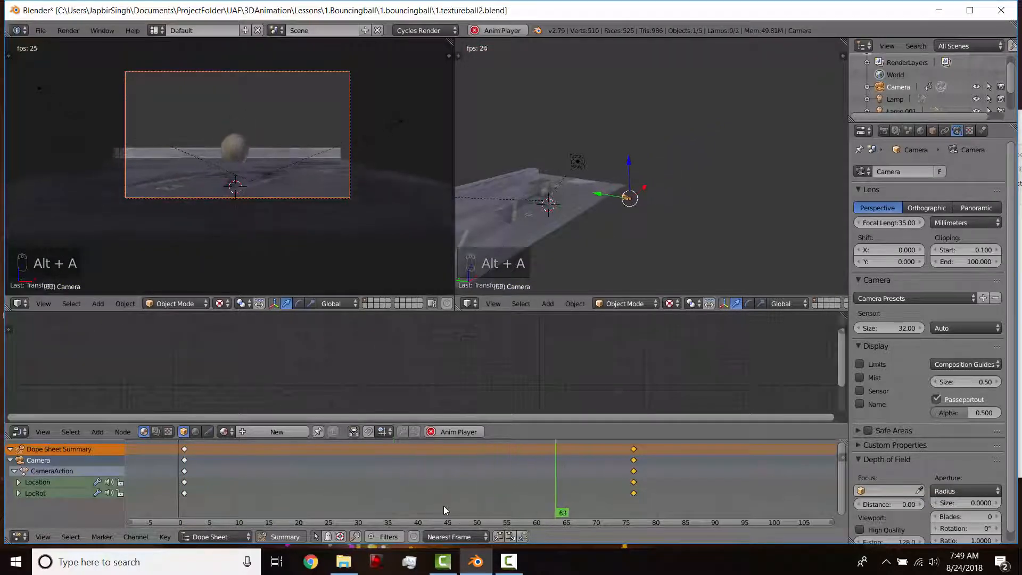
key("alt+a")
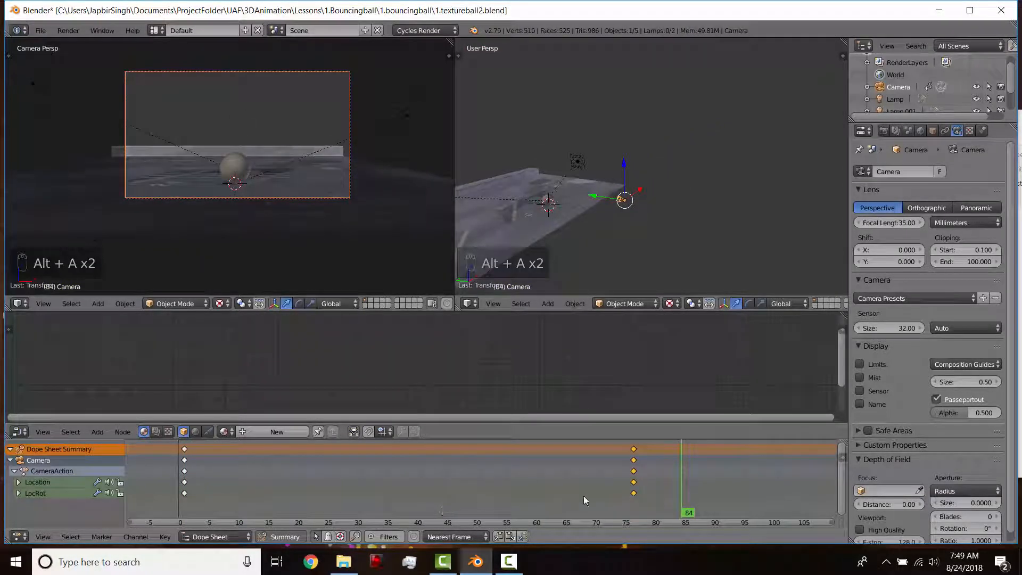
Step: Move the camera's end keyframes back to frame 40 and play the animation from the first frame
key("g")
left_click(375, 490)
key("shift+Left")
key("alt+a")
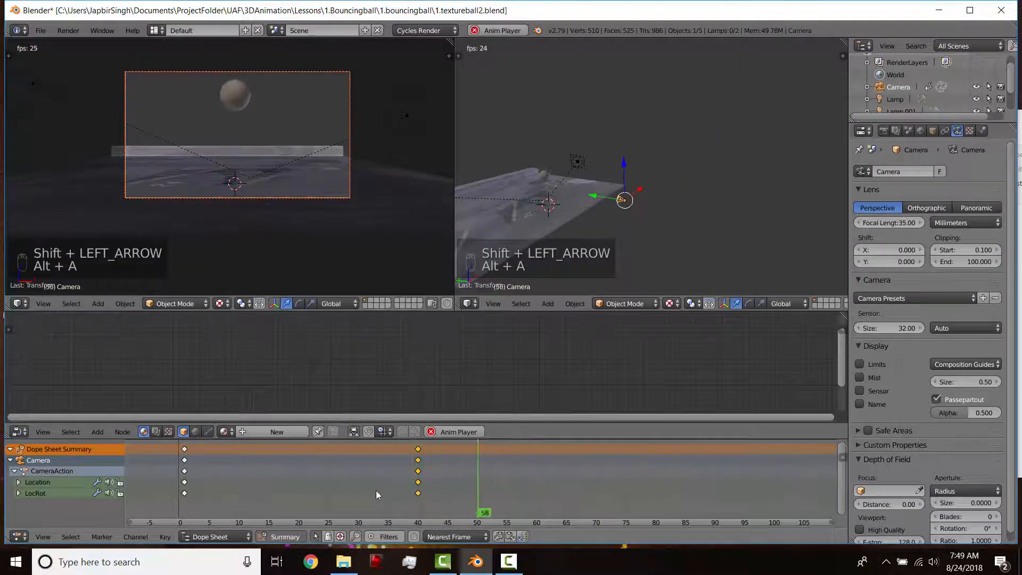
key("alt+a")
Step: Shift the camera's end keyframes to frame 44 and its starting keyframes to frame 6, and play the animation from the first frame
key("g")
left_click(440, 472)
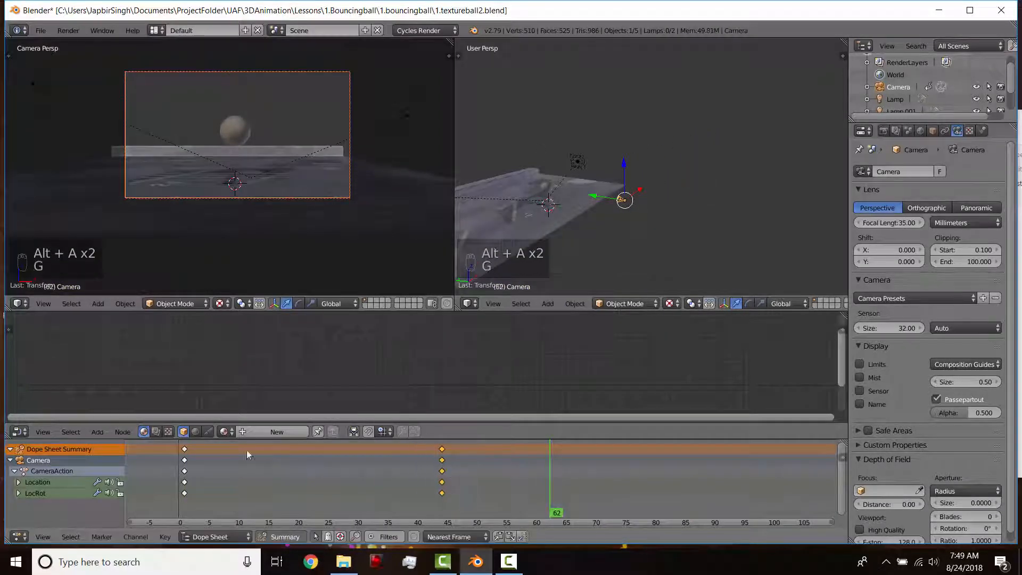
left_click(184, 450)
key("g")
left_click(215, 451)
key("shift+Left")
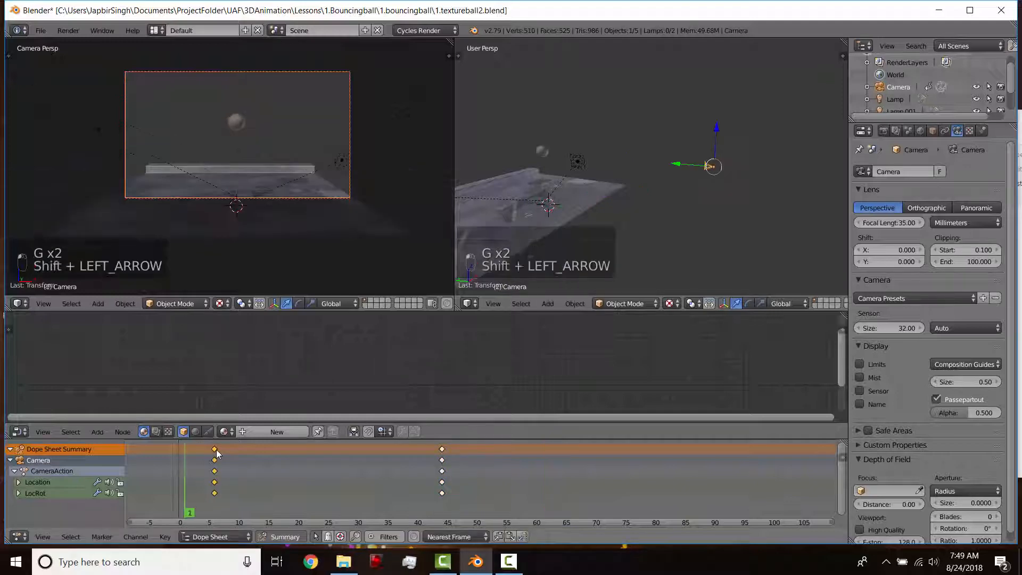
key("alt+a")
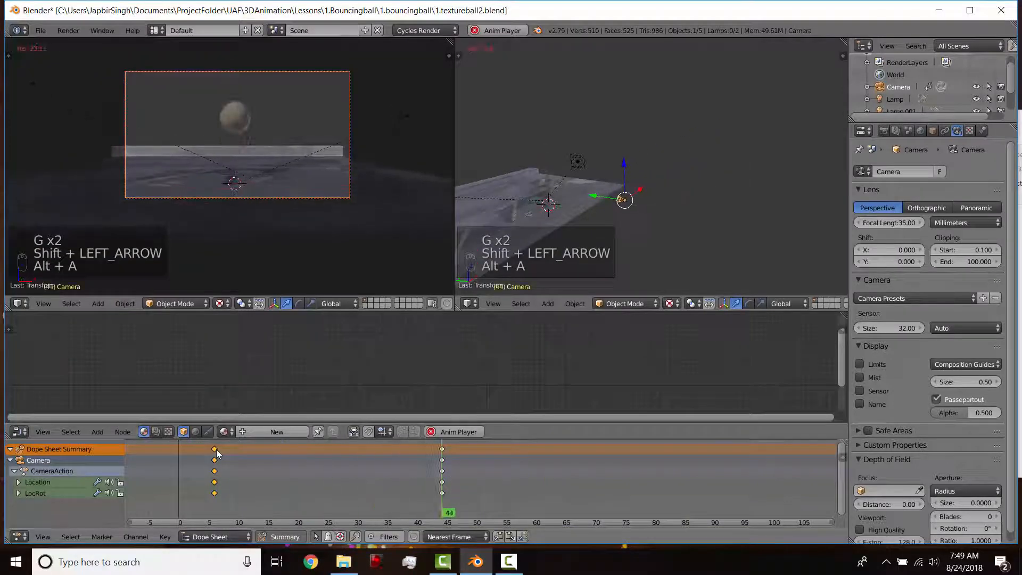
key("alt+a")
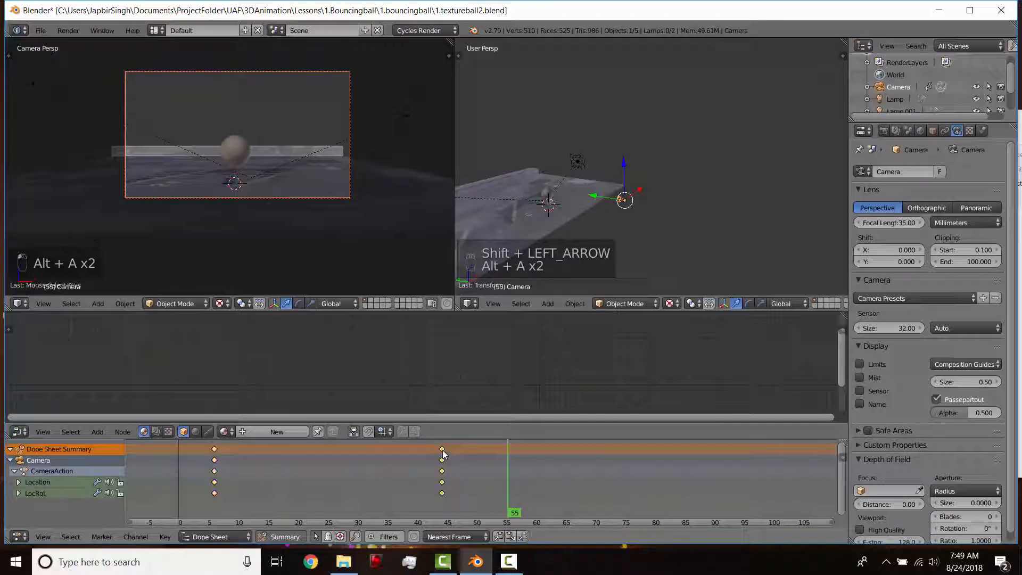
Step: Move the camera's end keyframes to frame 51 and replay the animation from the first frame to check the timing
key("g")
left_click(486, 458)
key("shift+Left")
key("alt+a")
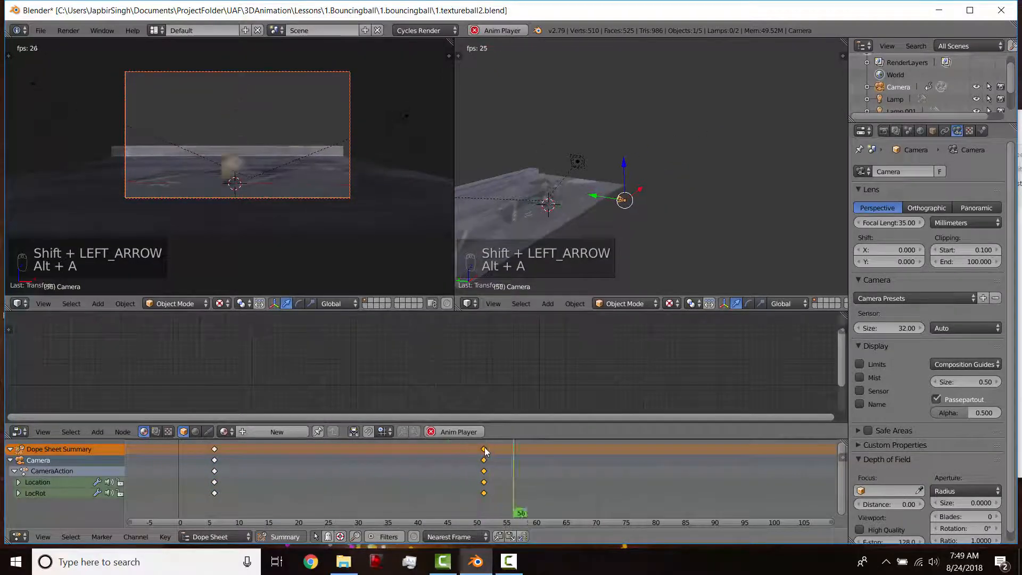
key("alt+a")
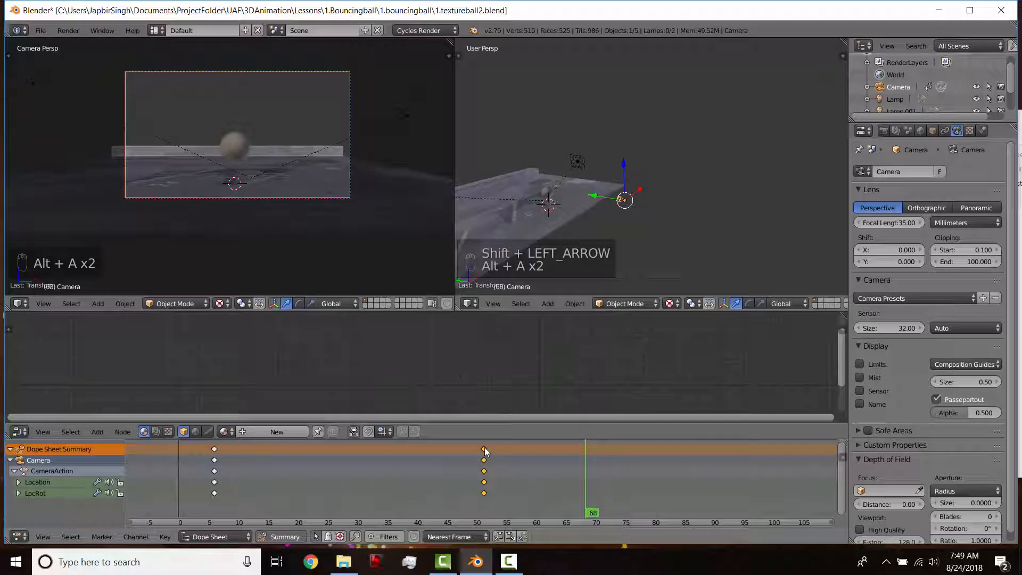
Step: Set the render resolution scale to 50% and the output file format to JPEG
left_click(879, 133)
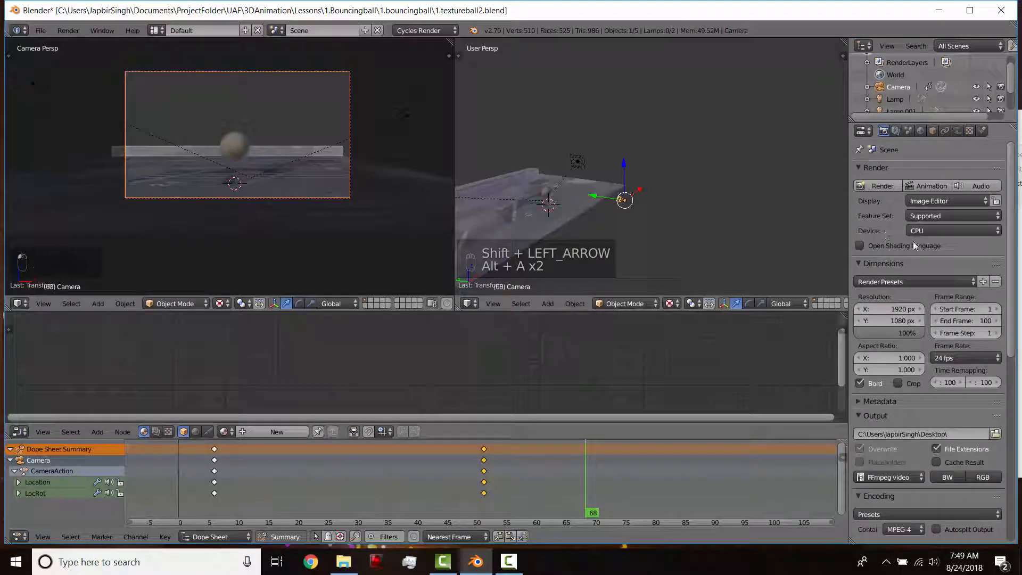
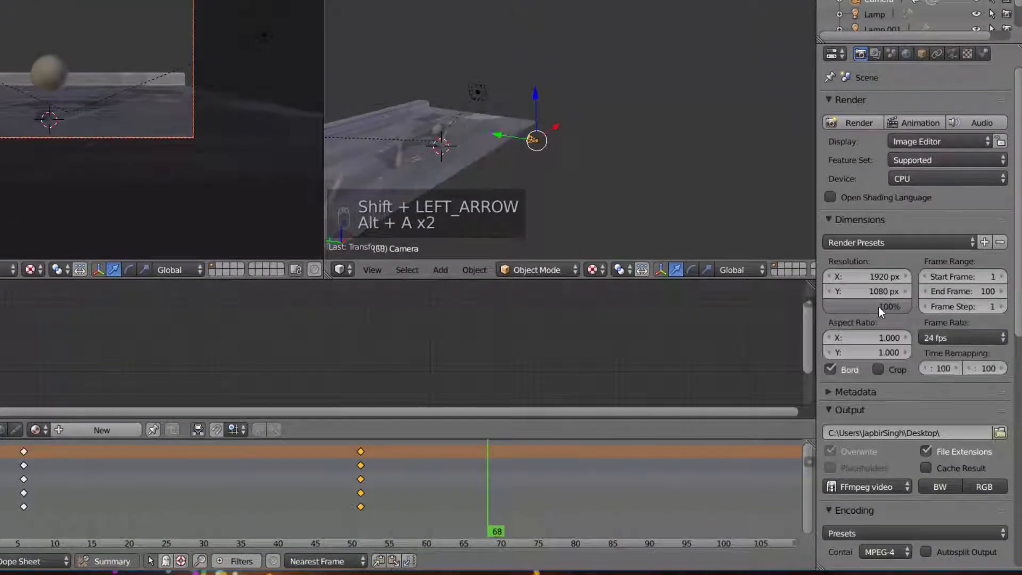
left_click_drag(885, 310, 849, 315)
scroll(871, 349, "down", 5)
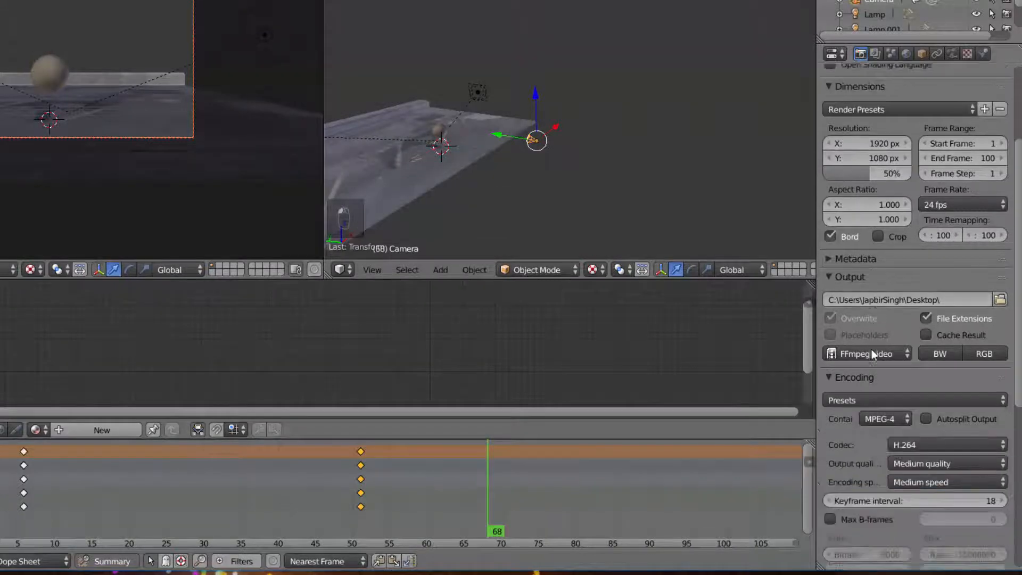
left_click(862, 355)
left_click(654, 291)
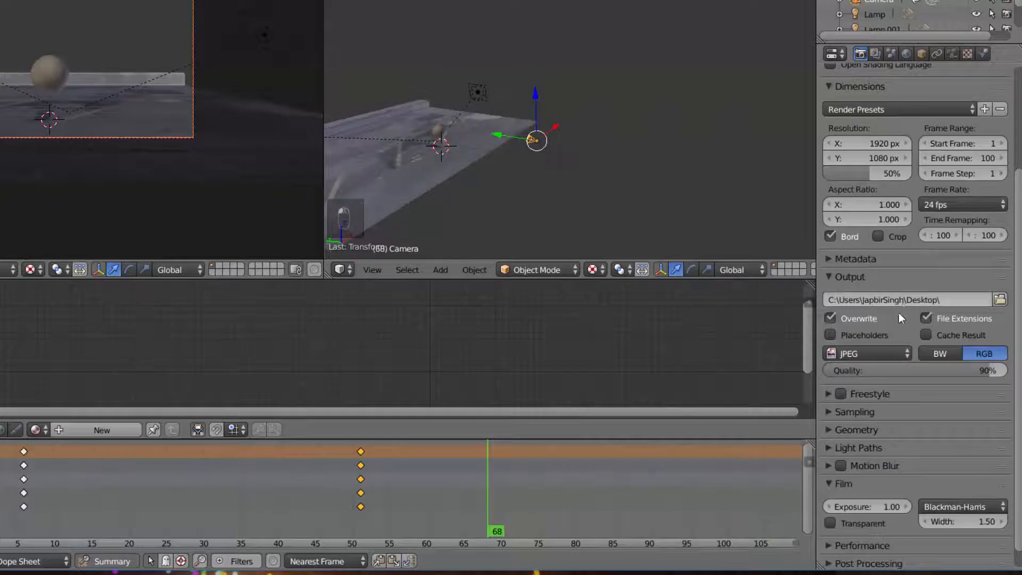
Step: Lower the render samples to 32 in the sampling settings
left_click(829, 414)
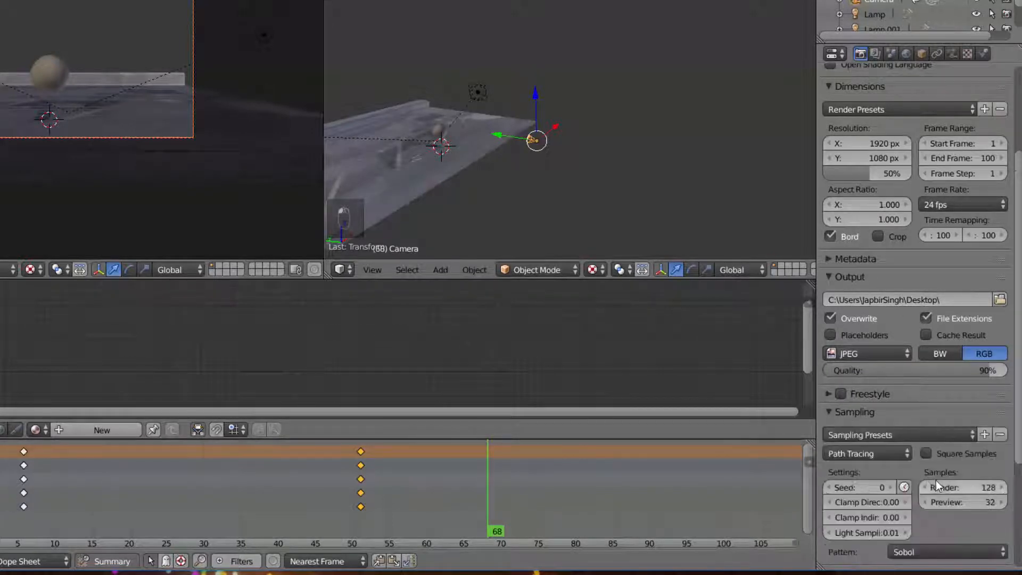
left_click(944, 487)
key("Return")
scroll(913, 471, "down", 4)
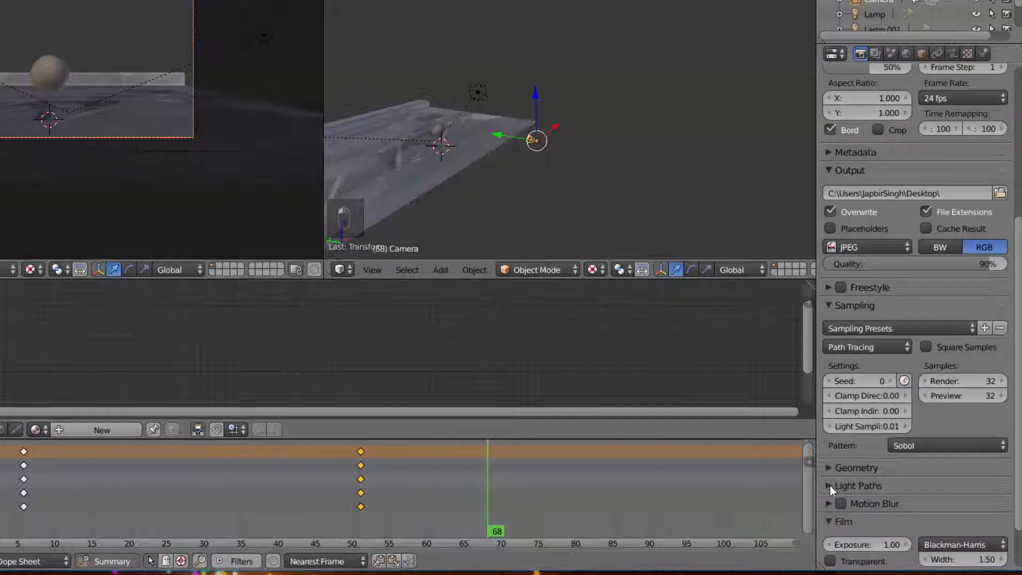
scroll(829, 486, "down", 3)
scroll(911, 406, "up", 10)
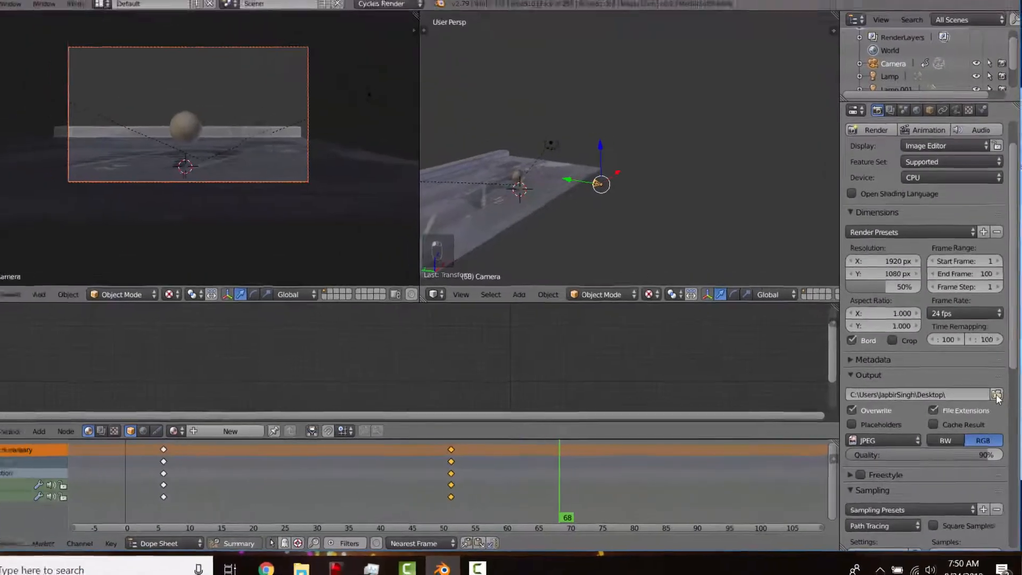
Step: Create a folder named render_ballfinal on the Desktop and set it as the render output location
left_click(999, 389)
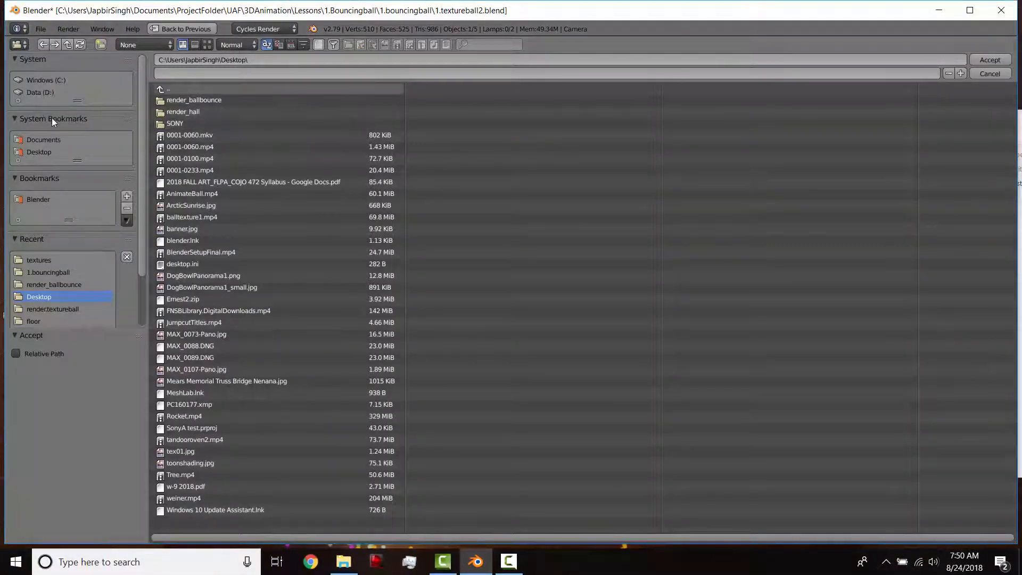
left_click(103, 46)
type("re")
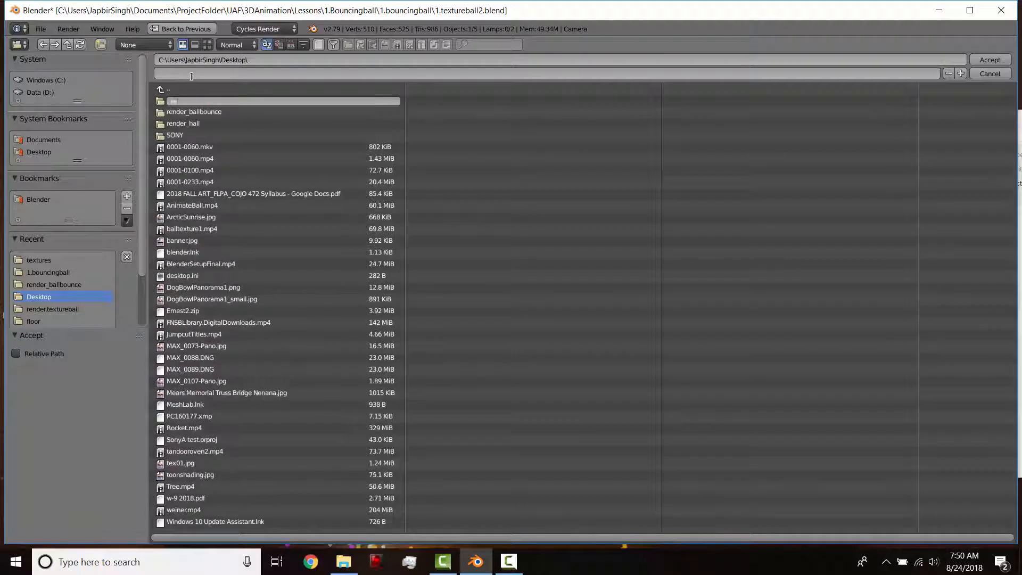
type("nder_ballfinal")
key("Return")
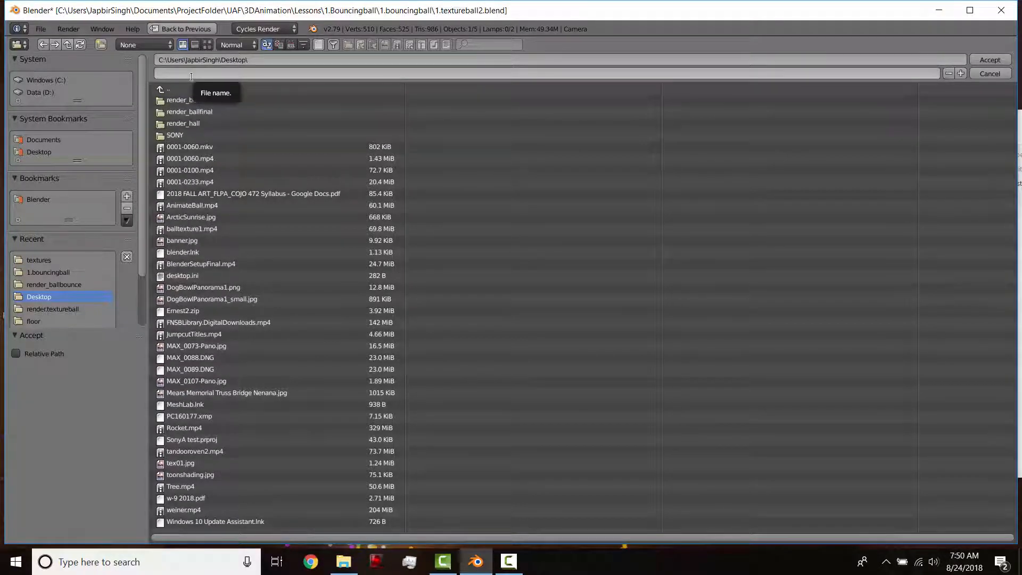
left_click(215, 113)
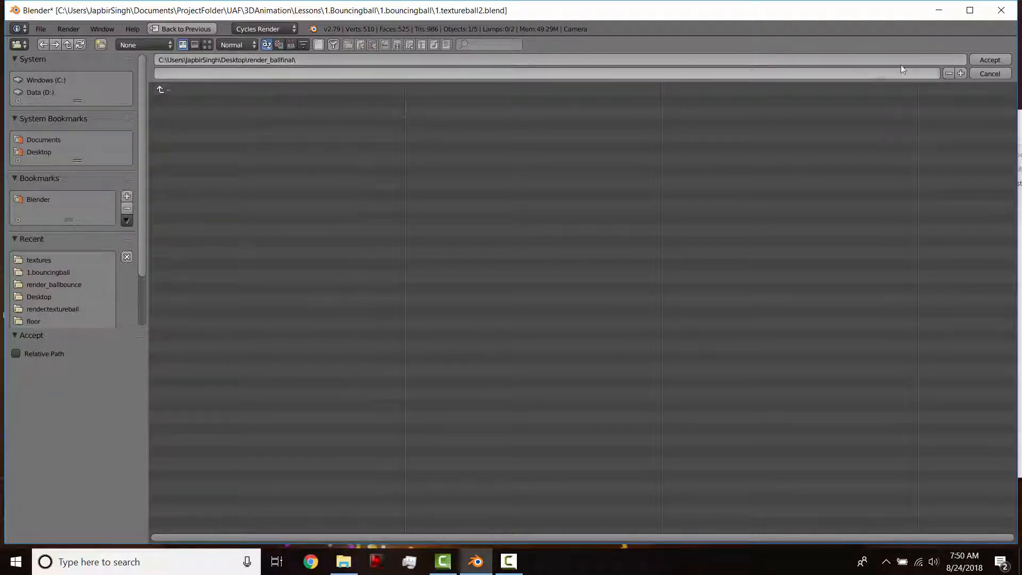
left_click(989, 60)
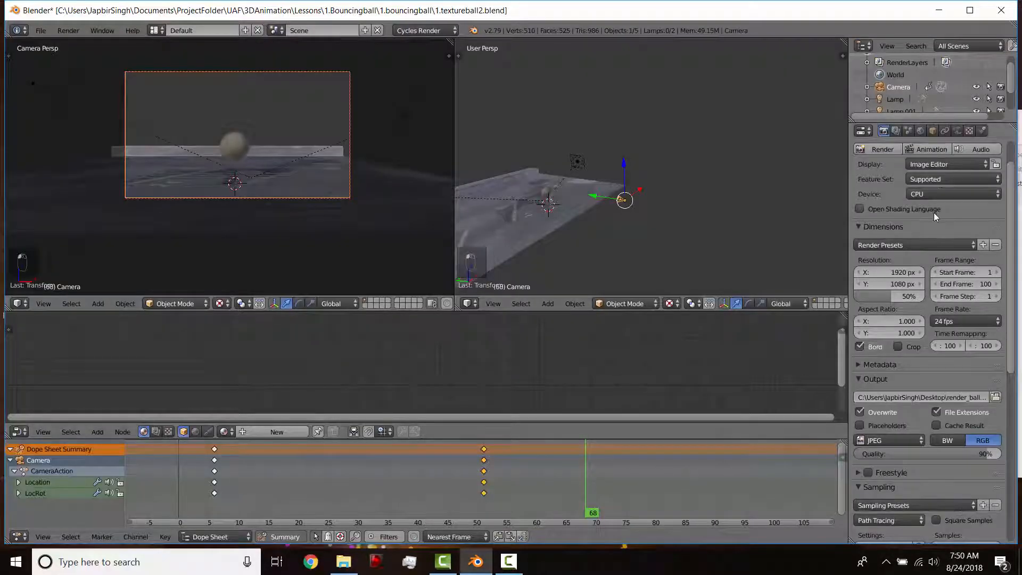
Step: Start an animation render to check the first frame and bring up the light path and motion blur settings
left_click(932, 185)
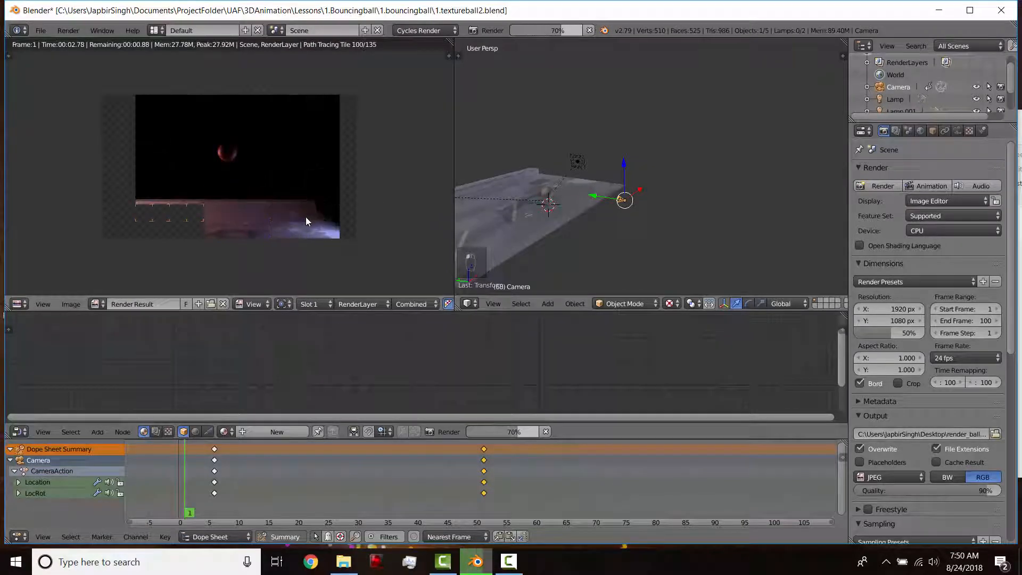
scroll(921, 419, "down", 10)
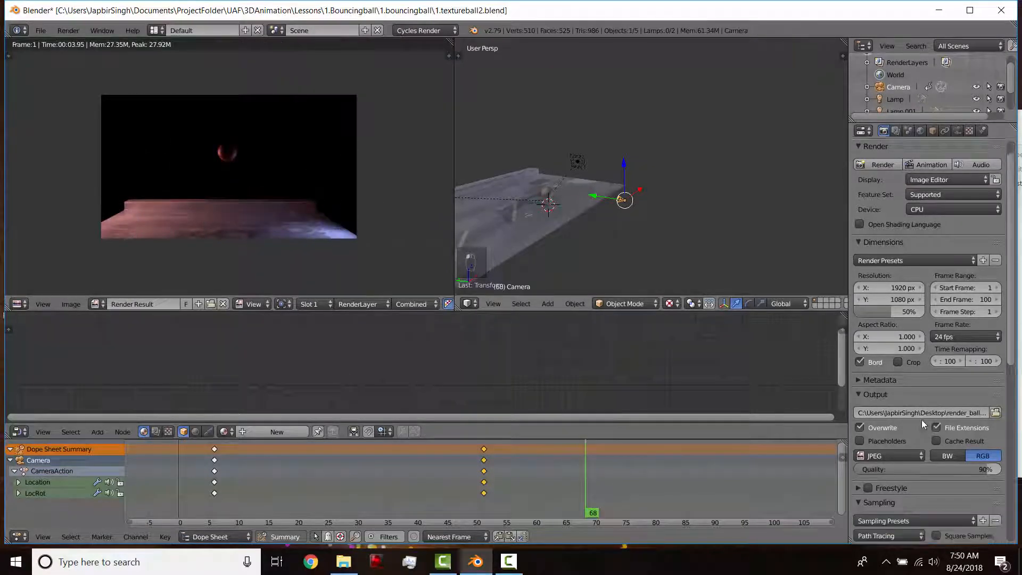
scroll(887, 487, "down", 6)
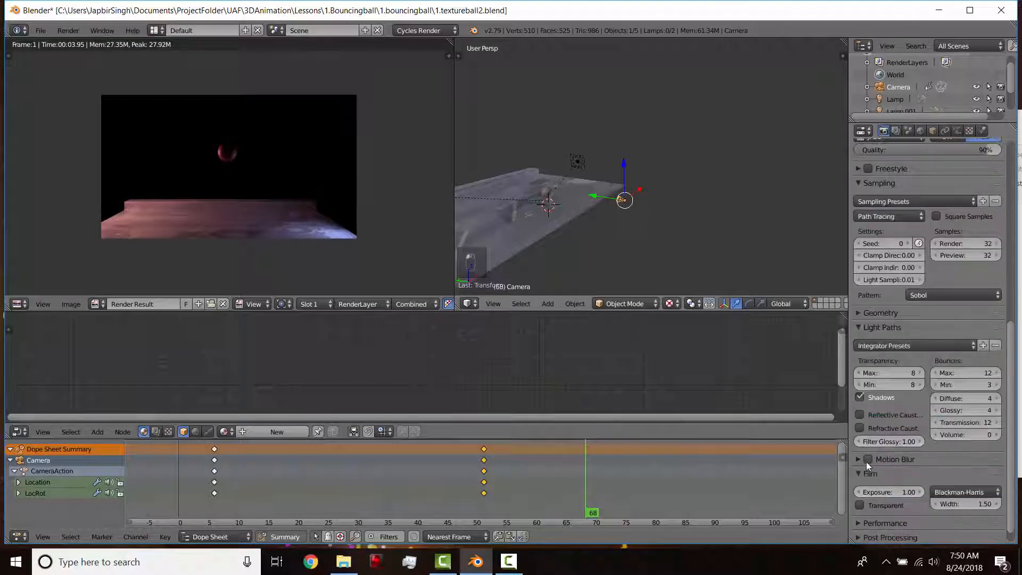